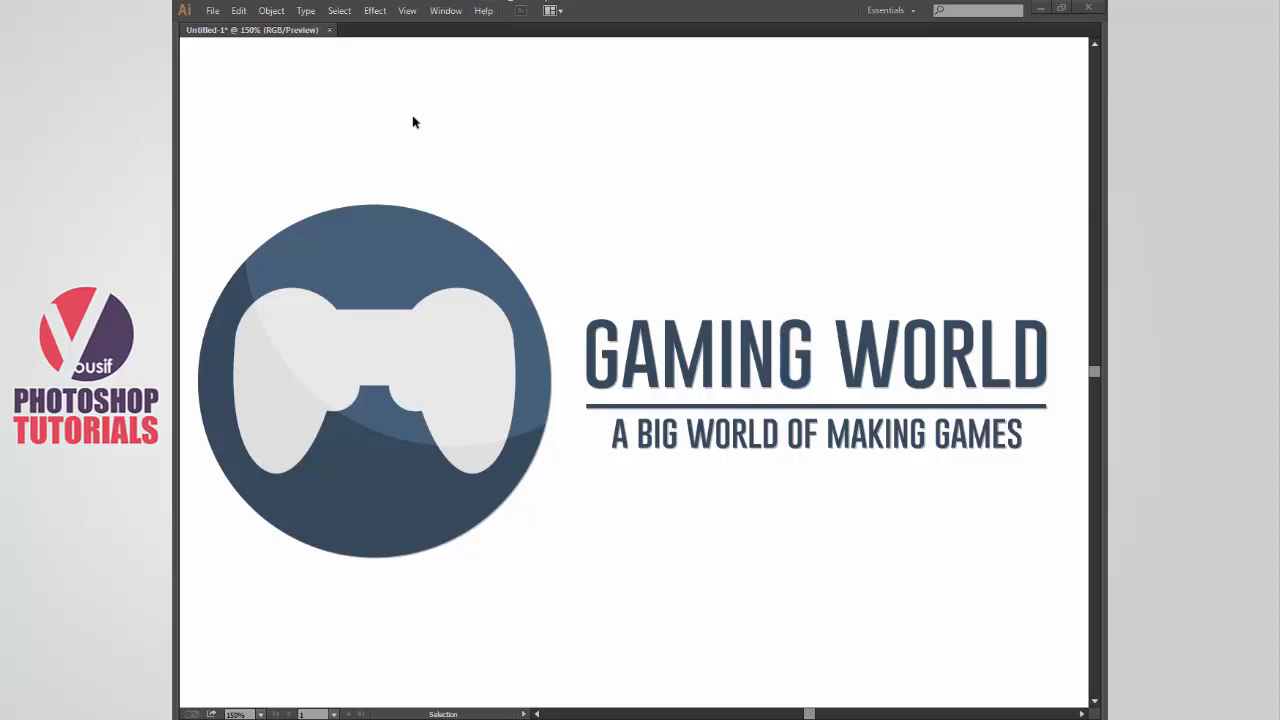
# - Create a new 920 × 720 px document
pyautogui.click(214, 12)
pyautogui.click(228, 28)
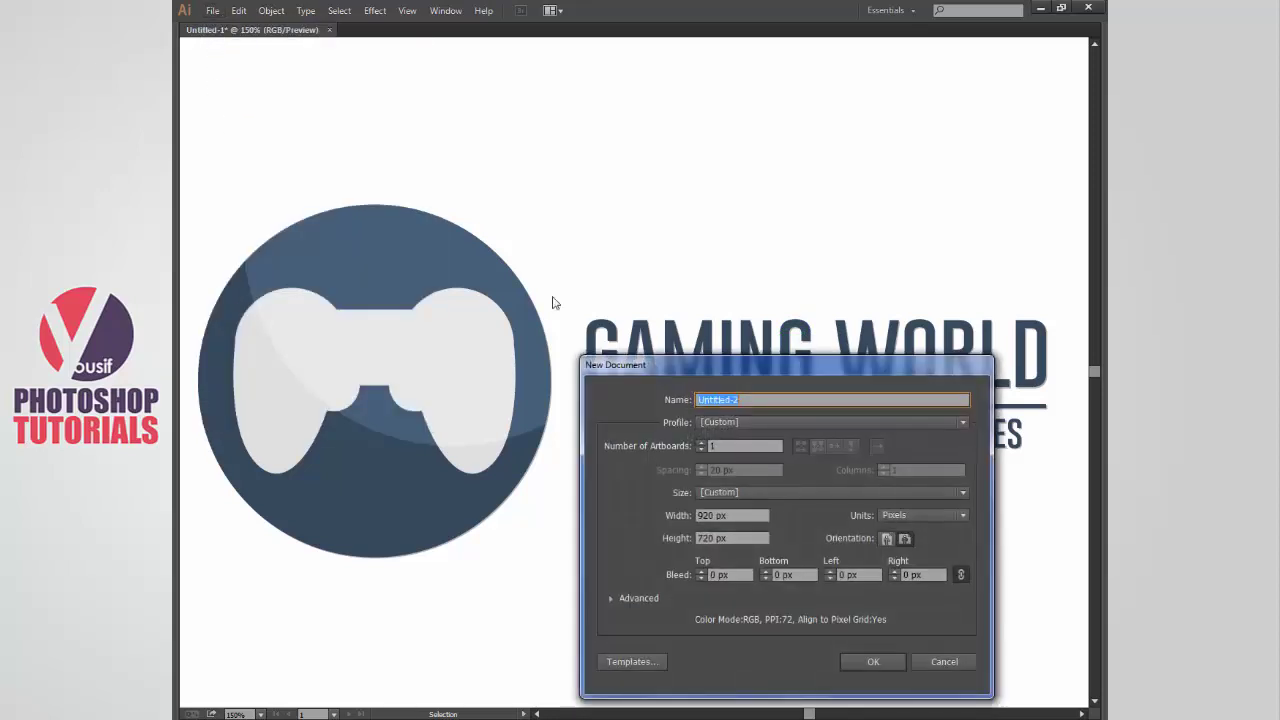
pyautogui.click(870, 662)
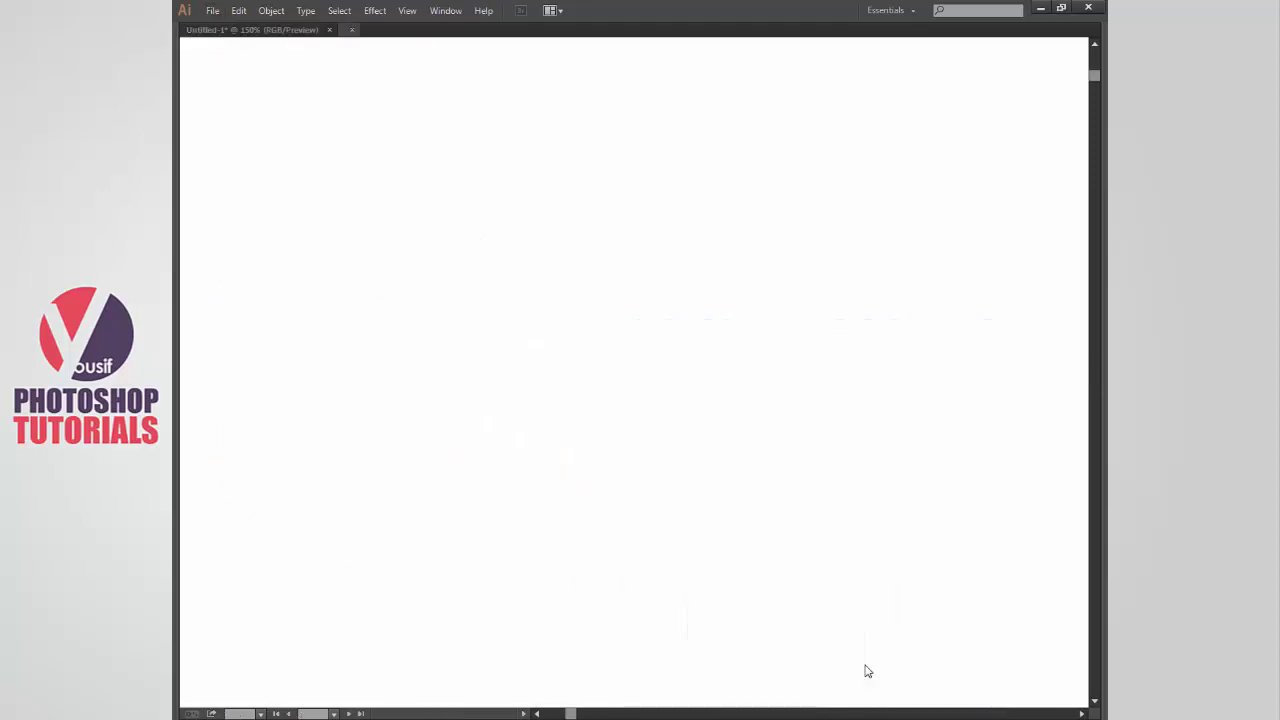
# - Show the panels, reset default fill and stroke, and view the artboard at 100%
pyautogui.press('Tab')
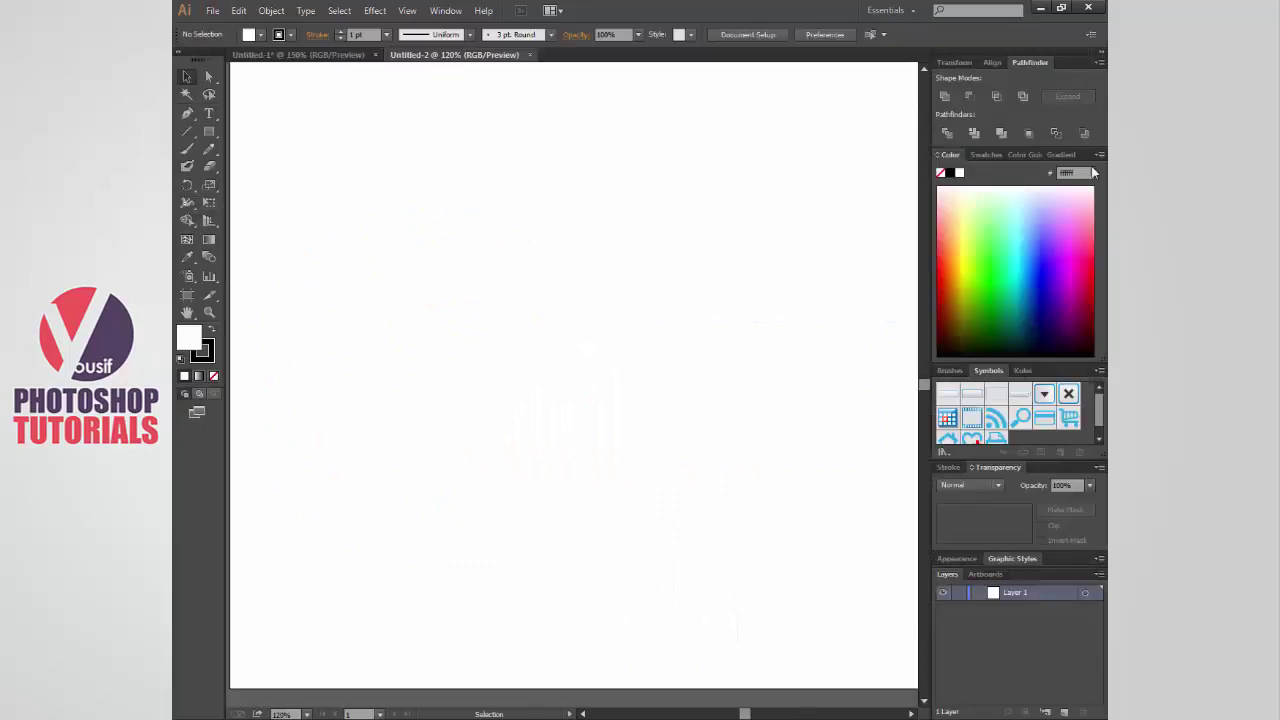
pyautogui.moveTo(667, 306)
pyautogui.mouseDown()
pyautogui.moveTo(637, 306)
pyautogui.moveTo(623, 357)
pyautogui.mouseUp()
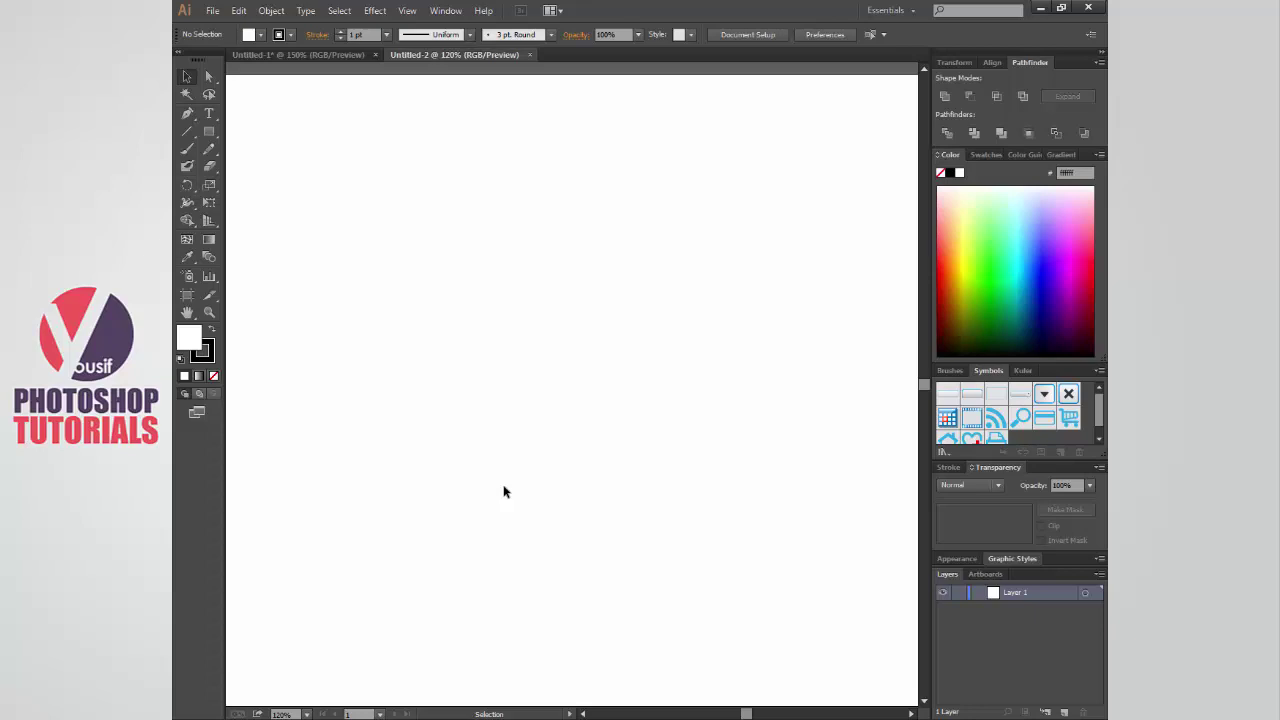
pyautogui.press('x')
pyautogui.press('z')
pyautogui.keyDown('alt'); pyautogui.click(577, 406); pyautogui.keyUp('alt')
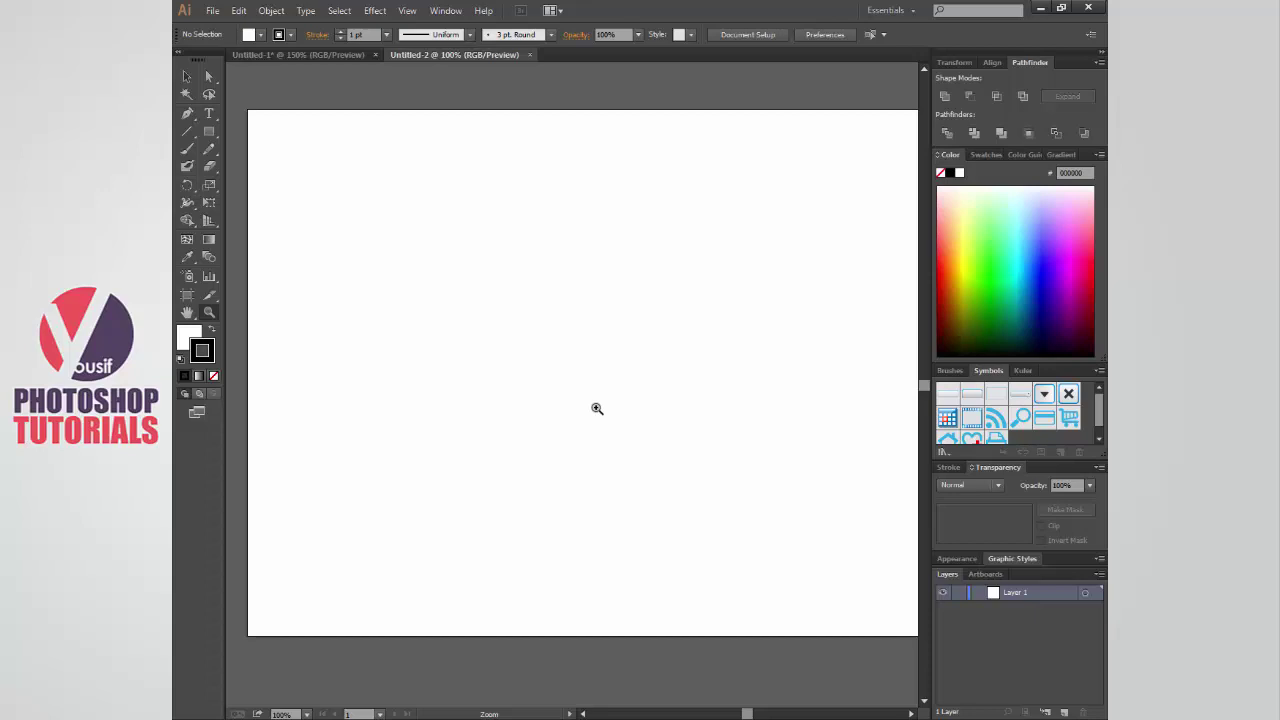
pyautogui.moveTo(647, 455); pyautogui.dragTo(626, 458)
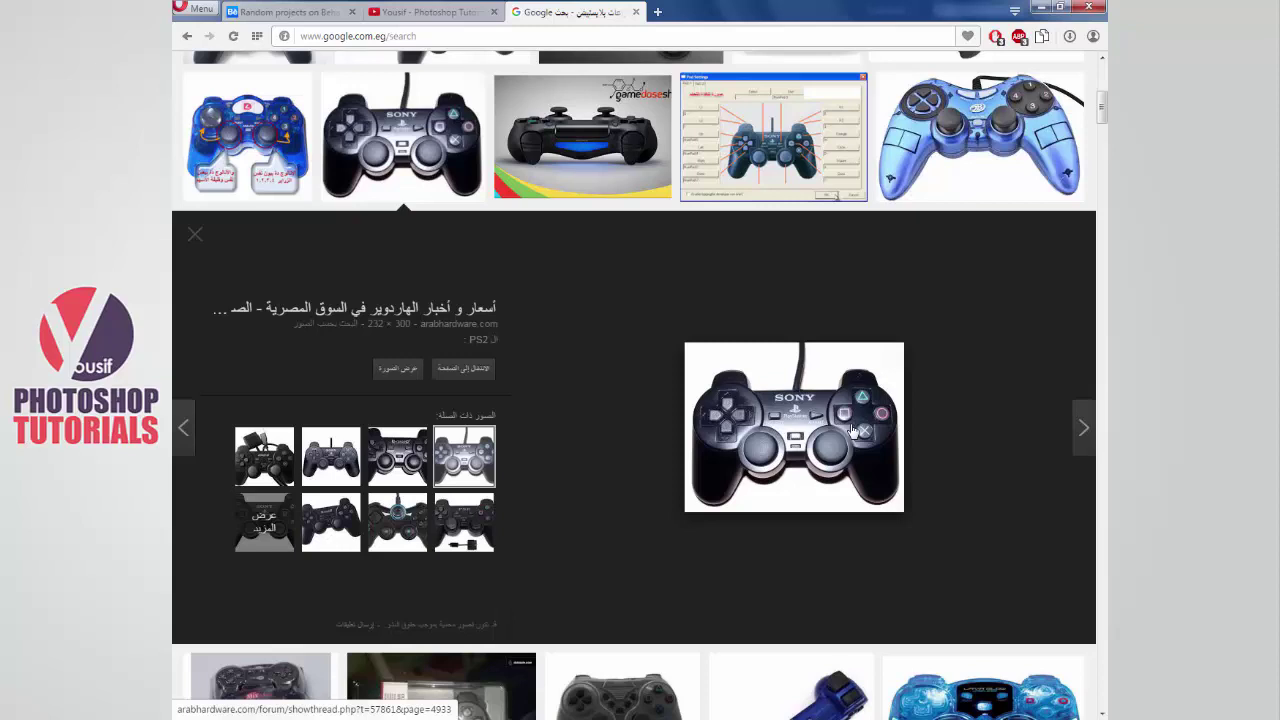
pyautogui.scroll(-1, 852, 430)
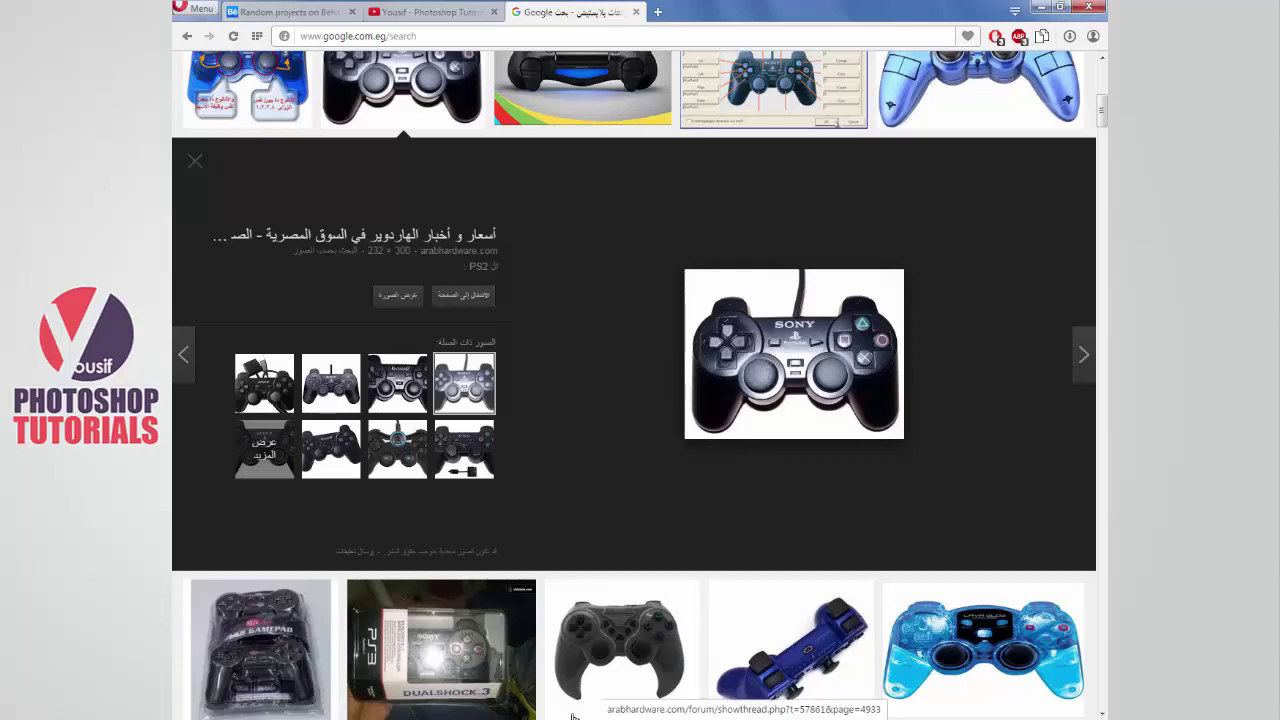
pyautogui.click(554, 637)
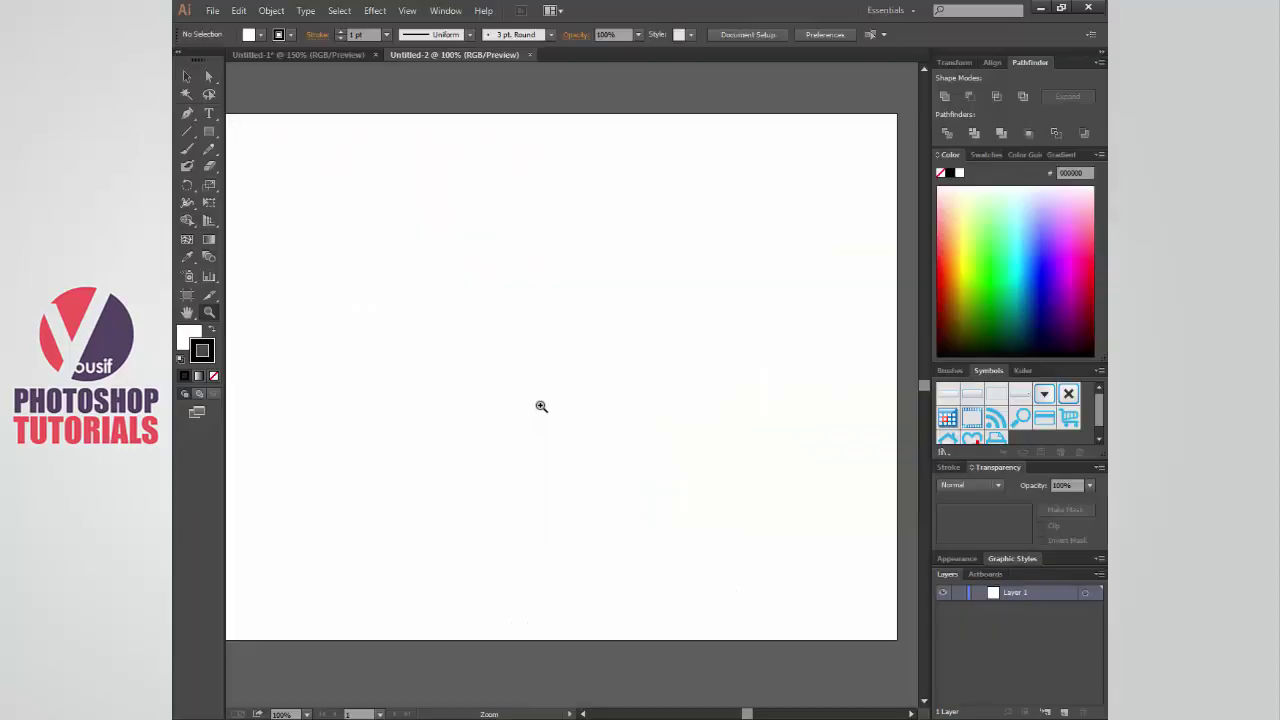
# - Draw a circle with the Ellipse Tool on the upper-left of the artboard
pyautogui.click(209, 131)
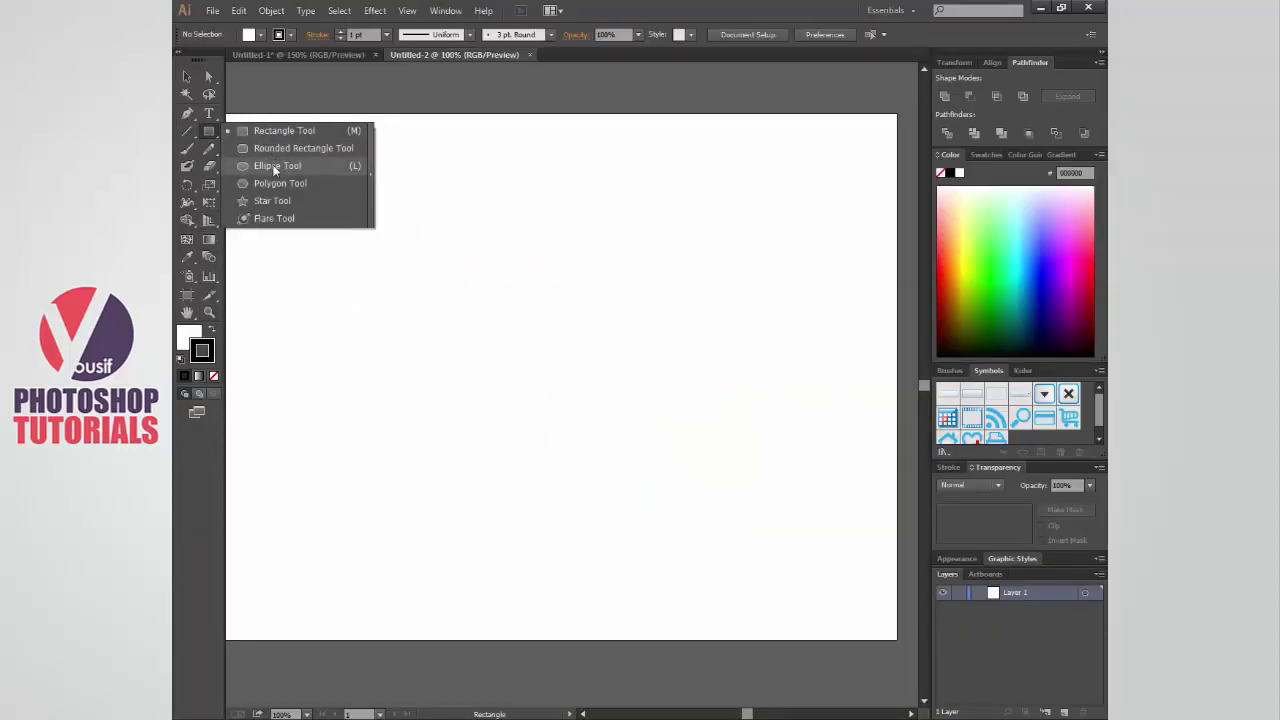
pyautogui.click(278, 165)
pyautogui.click(209, 131)
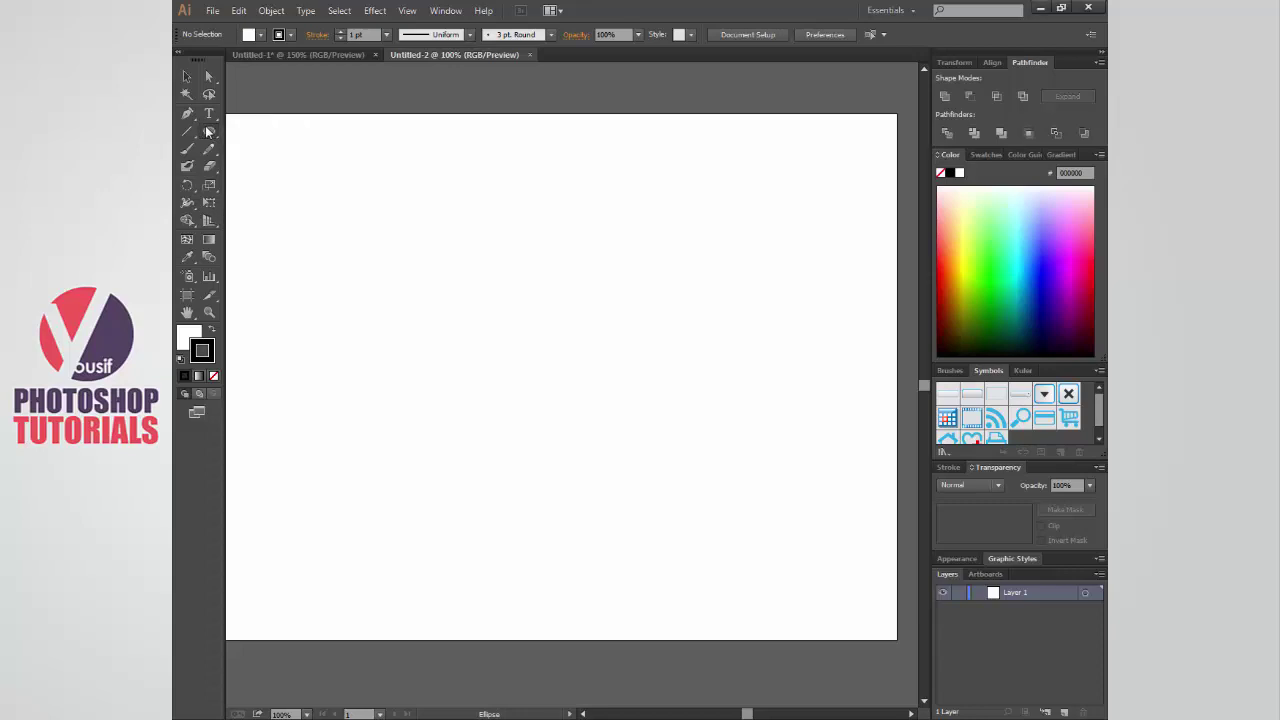
pyautogui.click(209, 133)
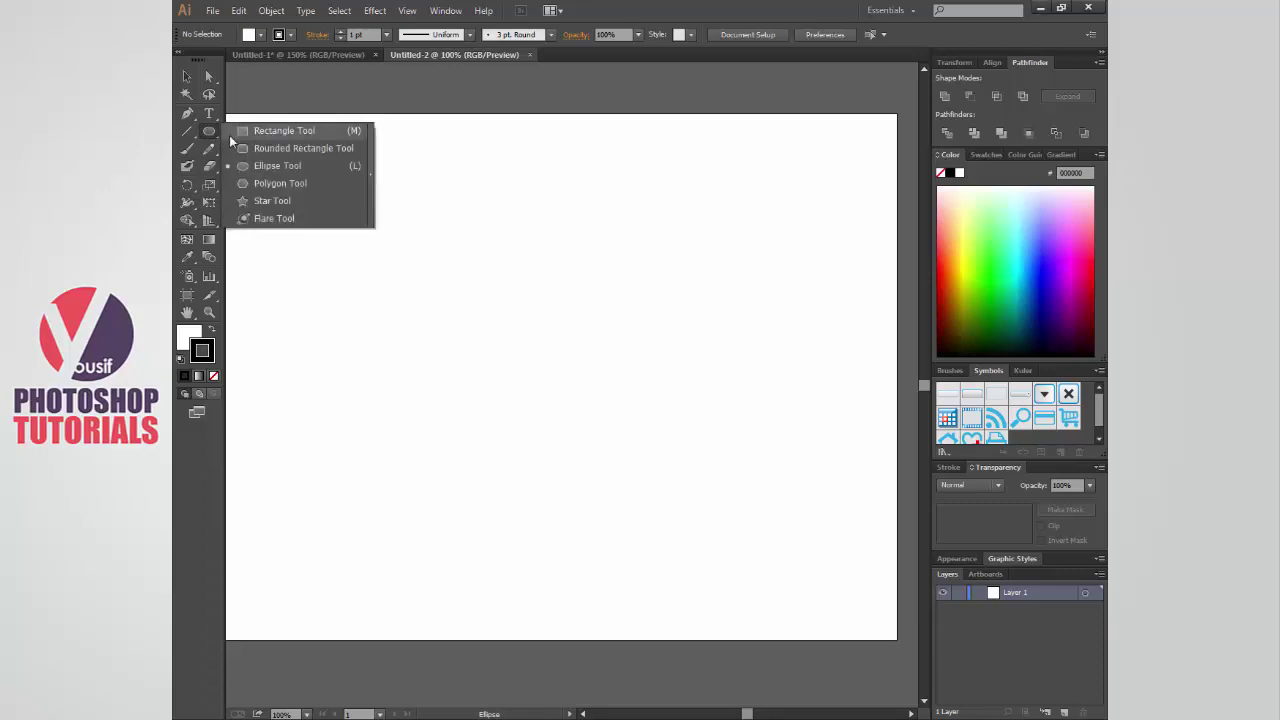
pyautogui.click(263, 170)
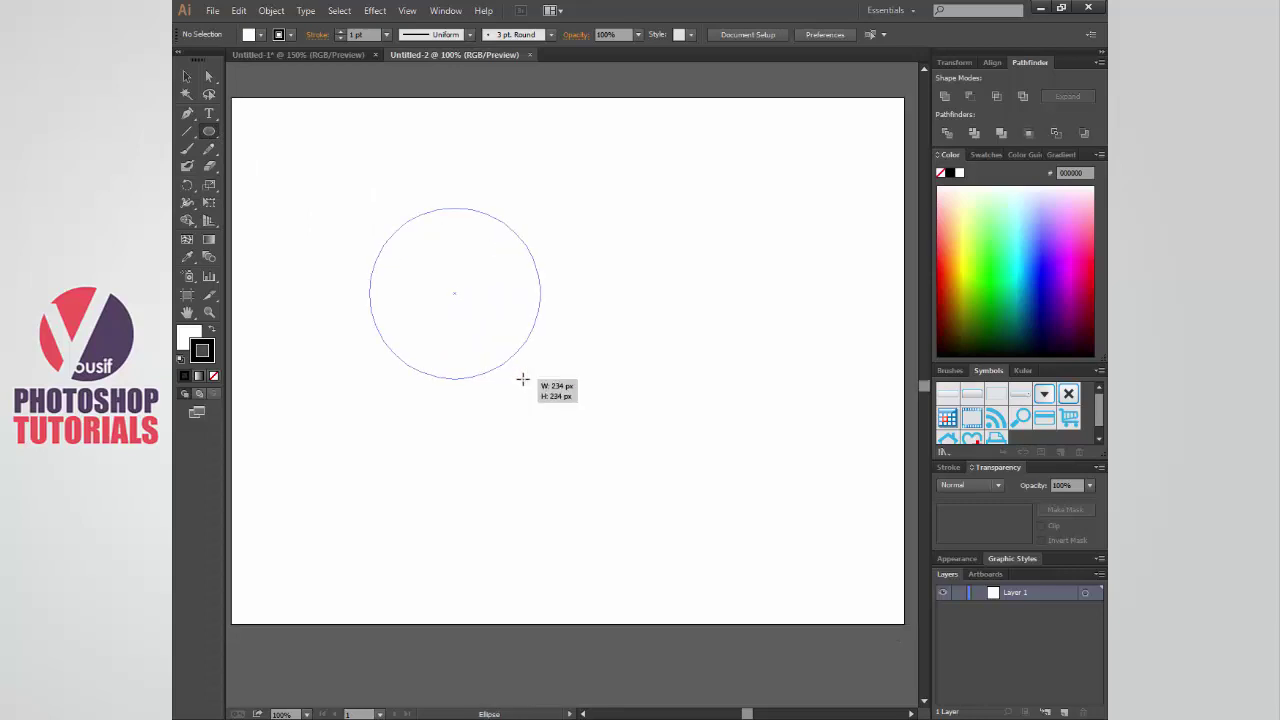
pyautogui.moveTo(455, 293); pyautogui.dragTo(503, 352)
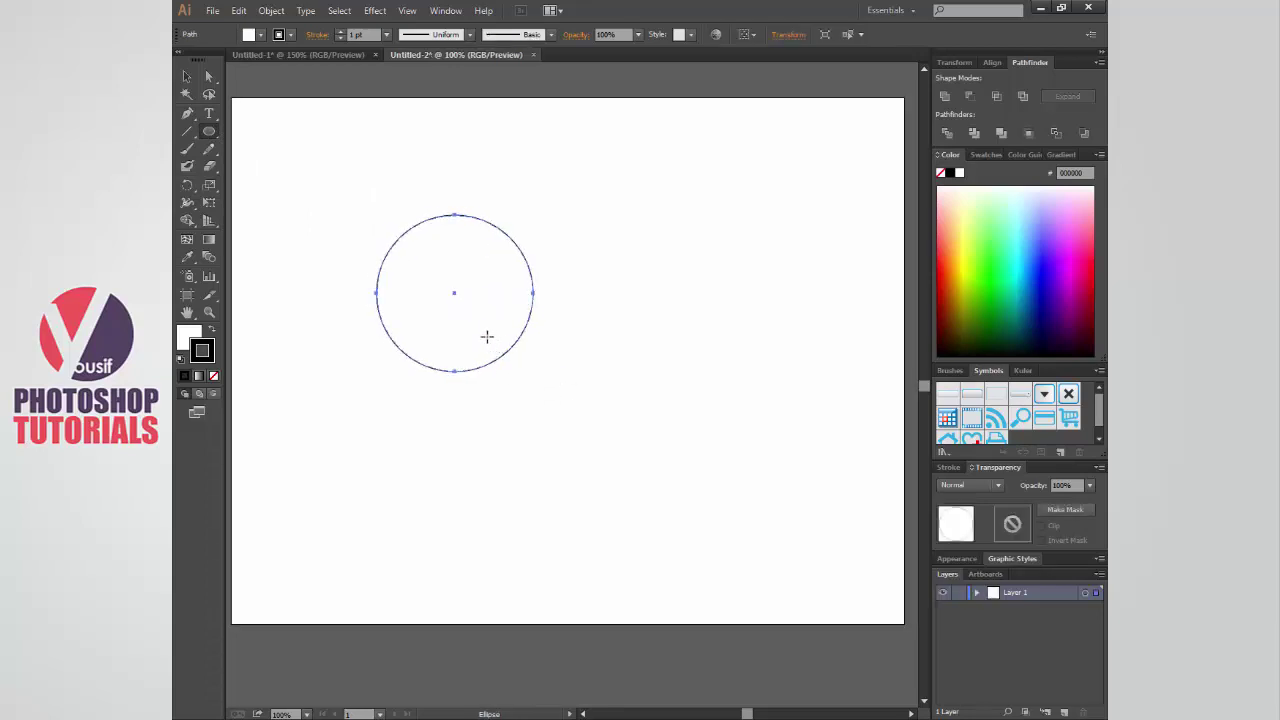
# - Give the circle a black fill with no stroke, then deselect it
pyautogui.click(212, 330)
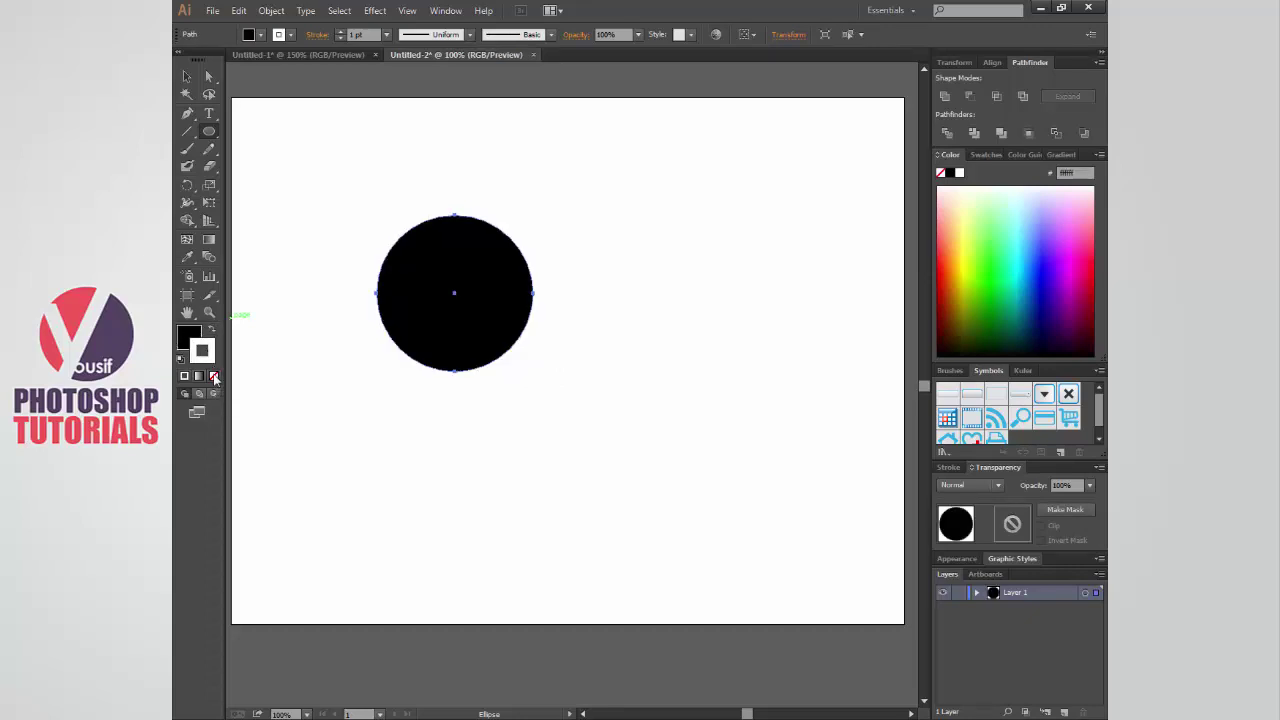
pyautogui.click(213, 377)
pyautogui.moveTo(428, 330); pyautogui.dragTo(476, 377)
pyautogui.hotkey('ctrl', 'z')
pyautogui.press('v')
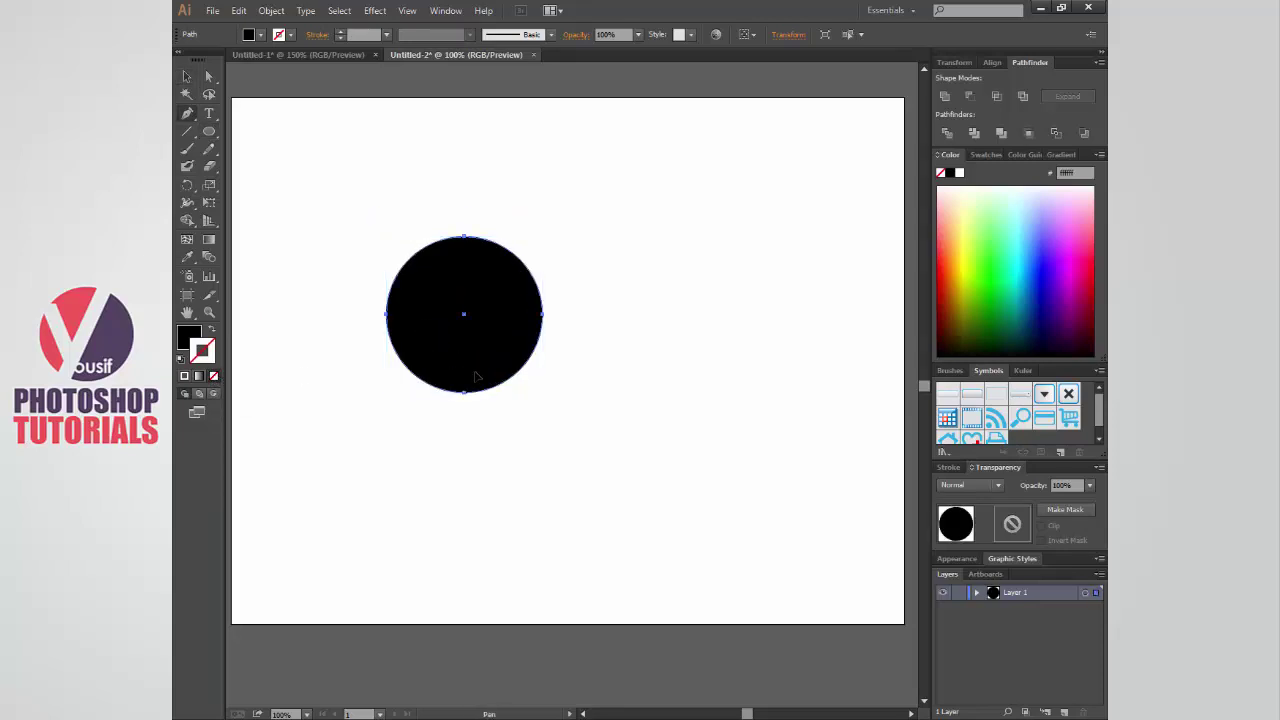
pyautogui.click(425, 520)
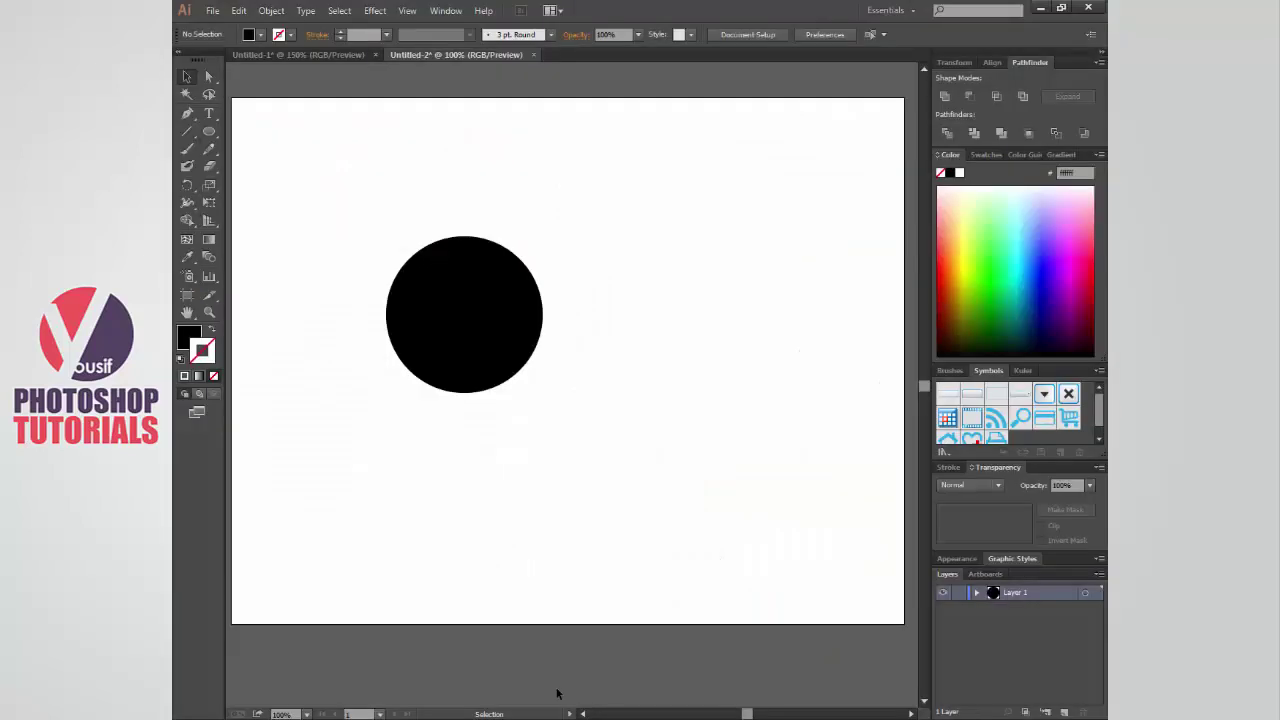
# - Draw a closed Pen path from the circle's left edge, curving below and up to its right edge
pyautogui.press('p')
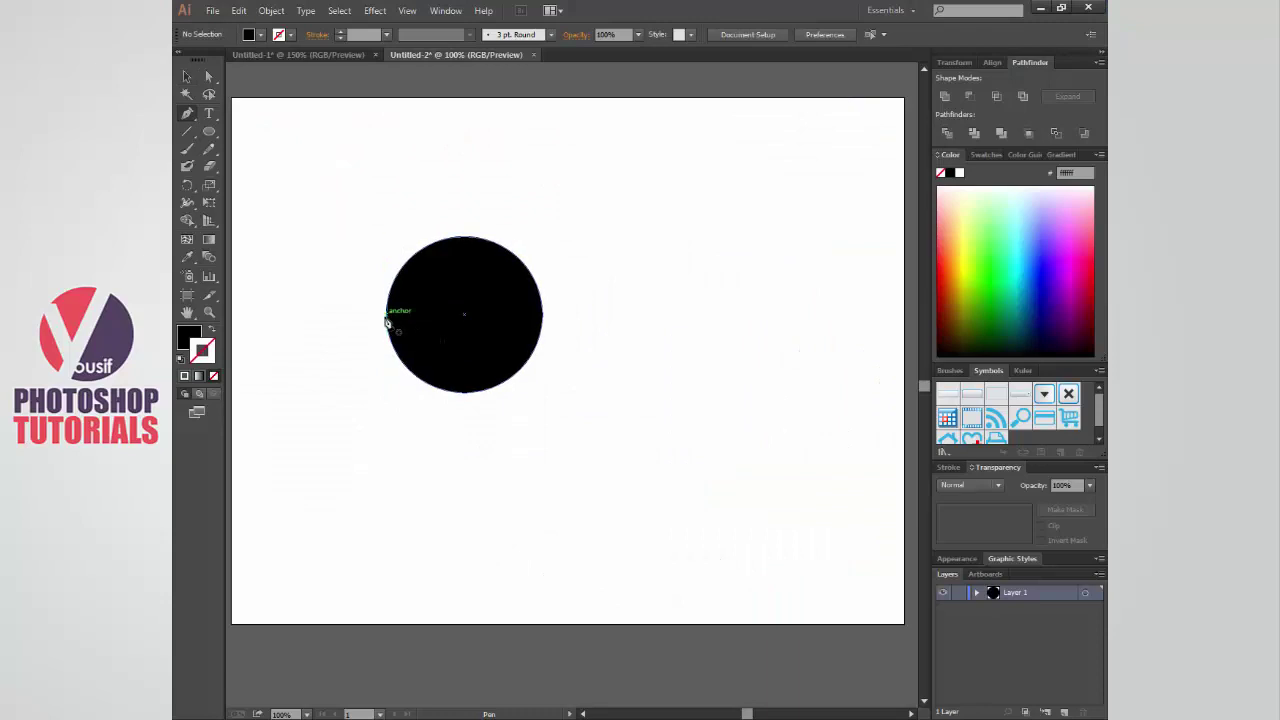
pyautogui.click(386, 318)
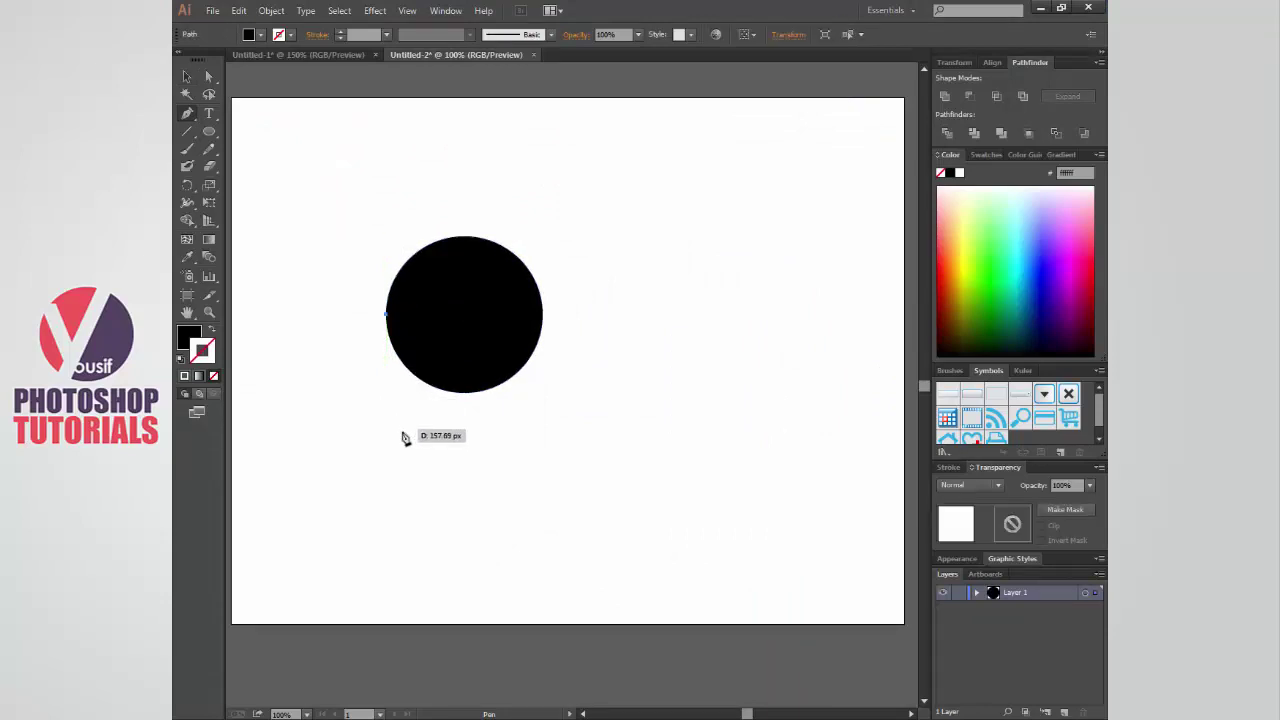
pyautogui.moveTo(387, 490); pyautogui.dragTo(413, 541)
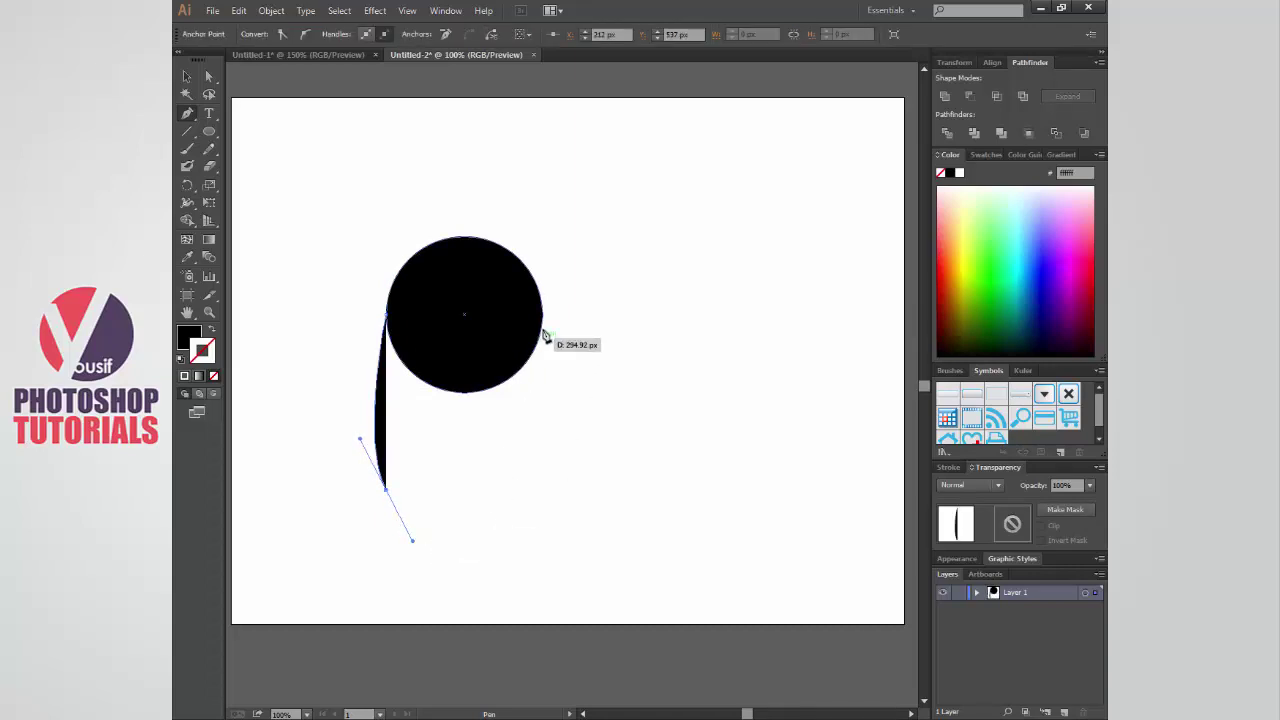
pyautogui.moveTo(543, 317); pyautogui.dragTo(547, 208)
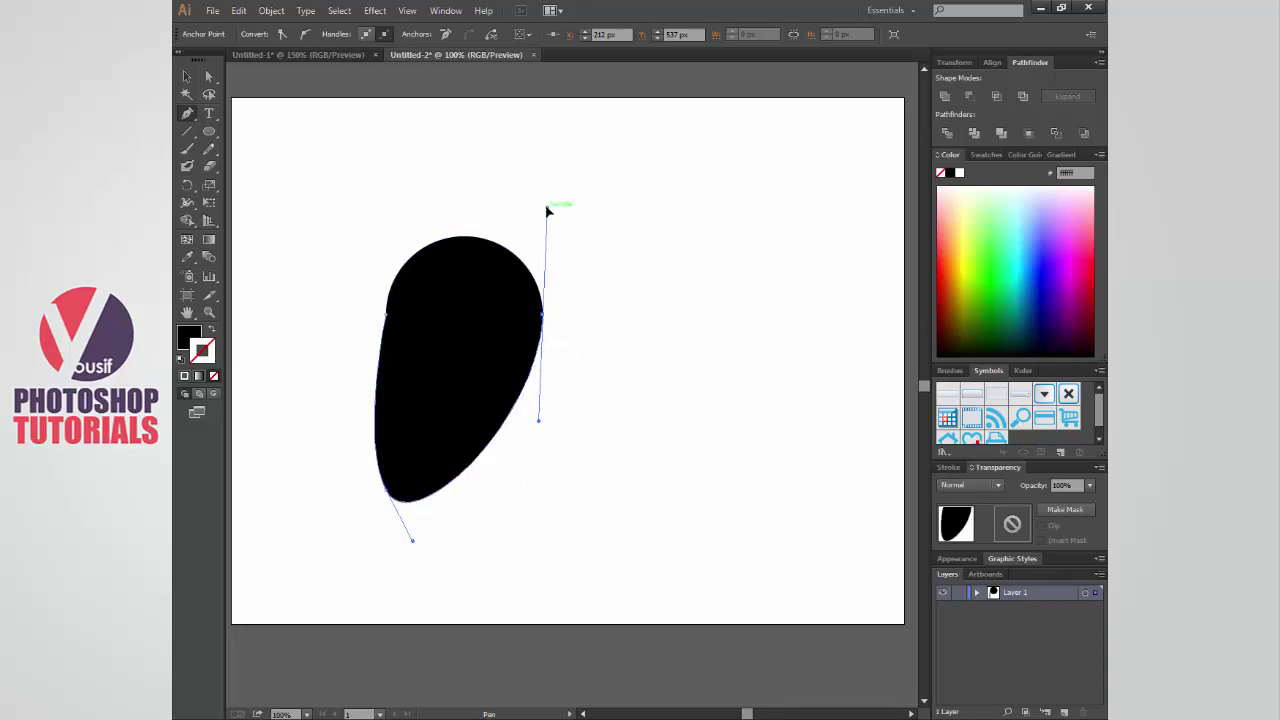
pyautogui.click(390, 321)
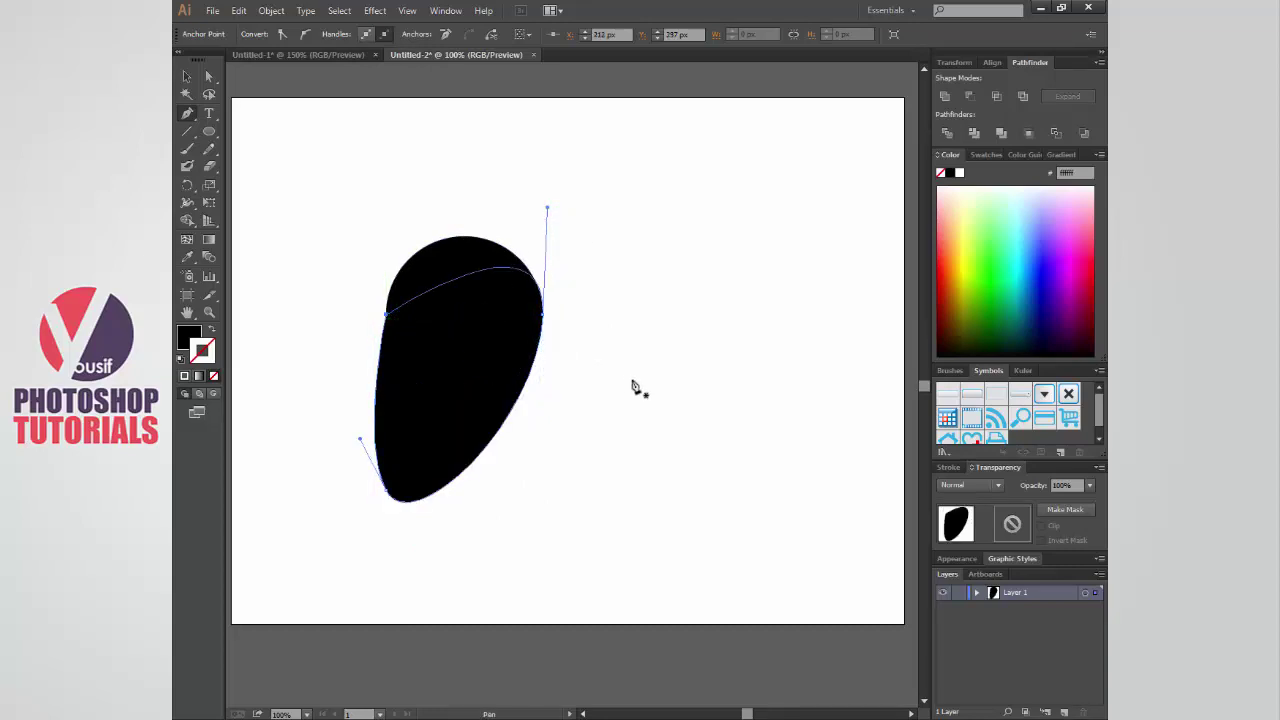
# - Refine the path's bottom anchor and handles with Direct Selection into a rounded grip
pyautogui.press('a')
pyautogui.click(549, 507)
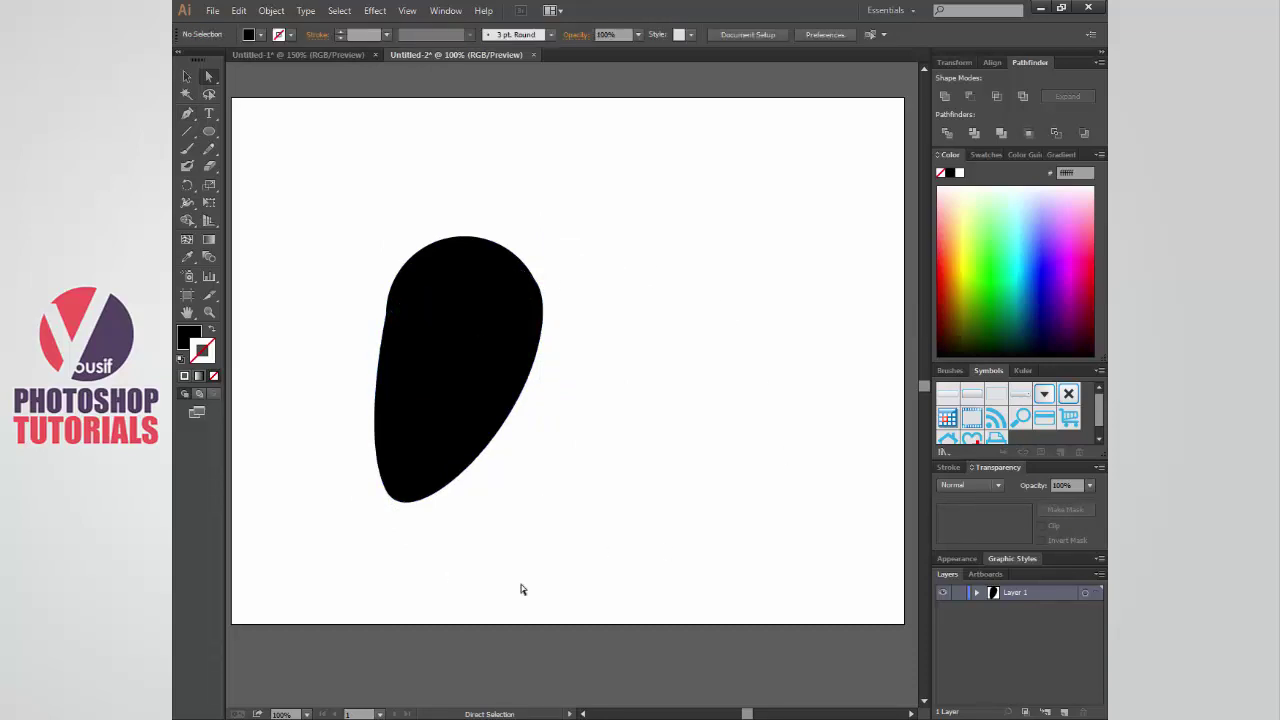
pyautogui.click(415, 493)
pyautogui.moveTo(391, 494)
pyautogui.mouseDown()
pyautogui.moveTo(404, 496)
pyautogui.moveTo(385, 489)
pyautogui.mouseUp()
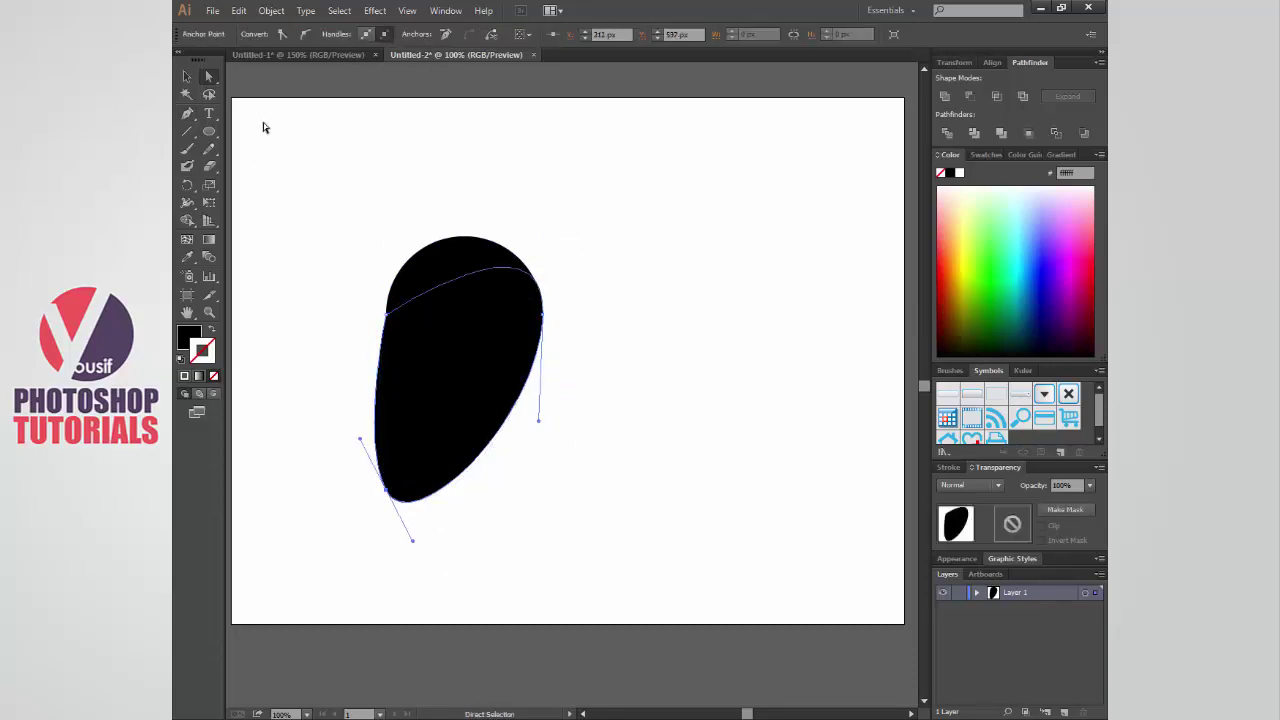
pyautogui.moveTo(210, 77); pyautogui.dragTo(300, 80)
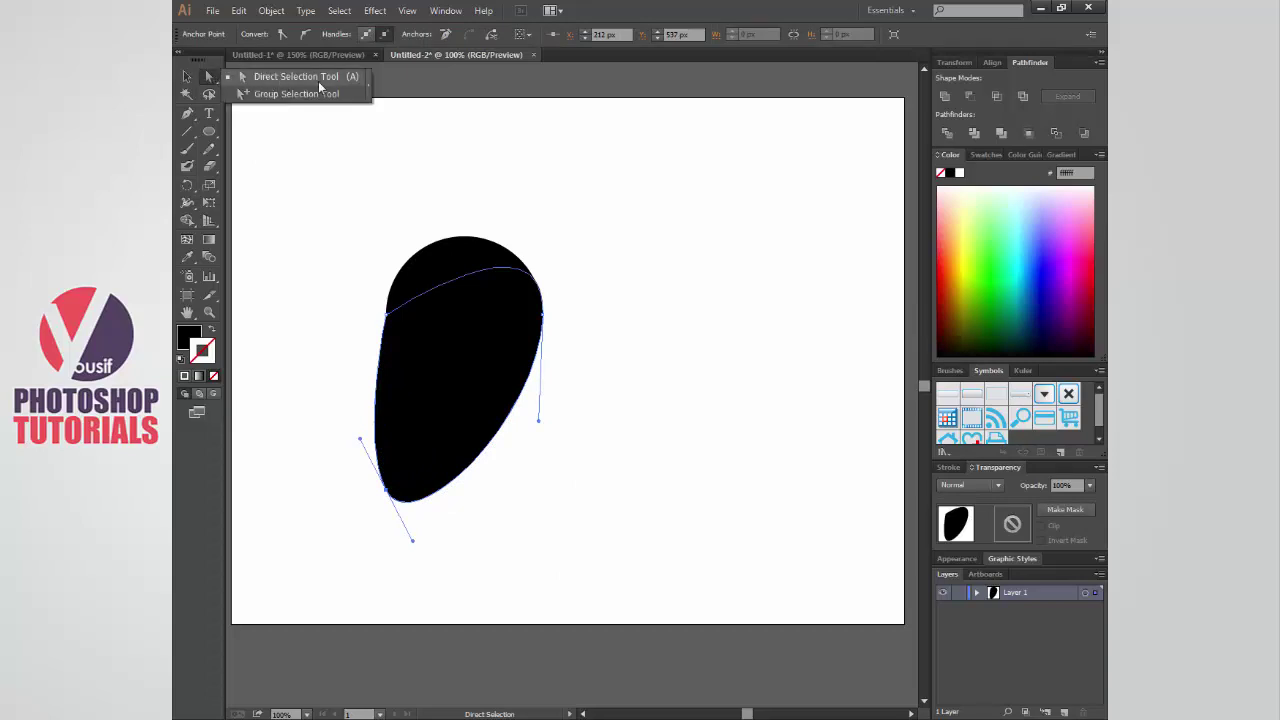
pyautogui.moveTo(385, 489); pyautogui.dragTo(396, 493)
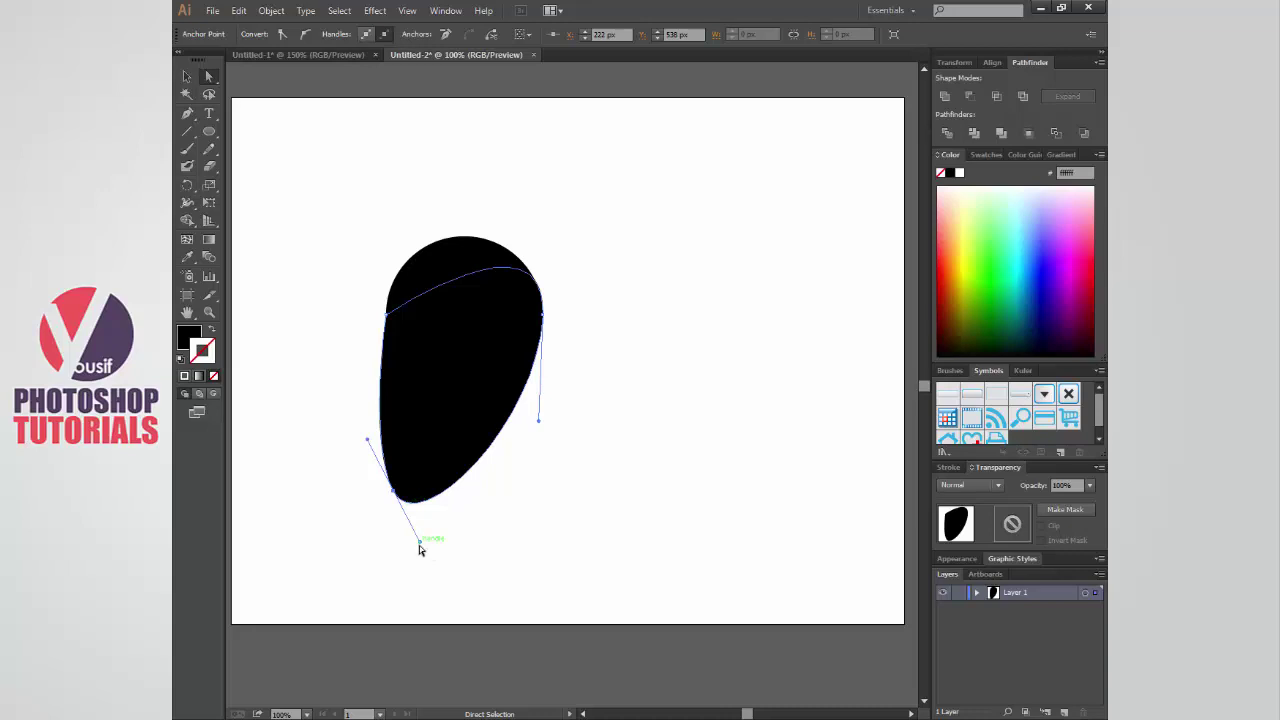
pyautogui.moveTo(419, 545); pyautogui.dragTo(421, 543)
pyautogui.click(503, 543)
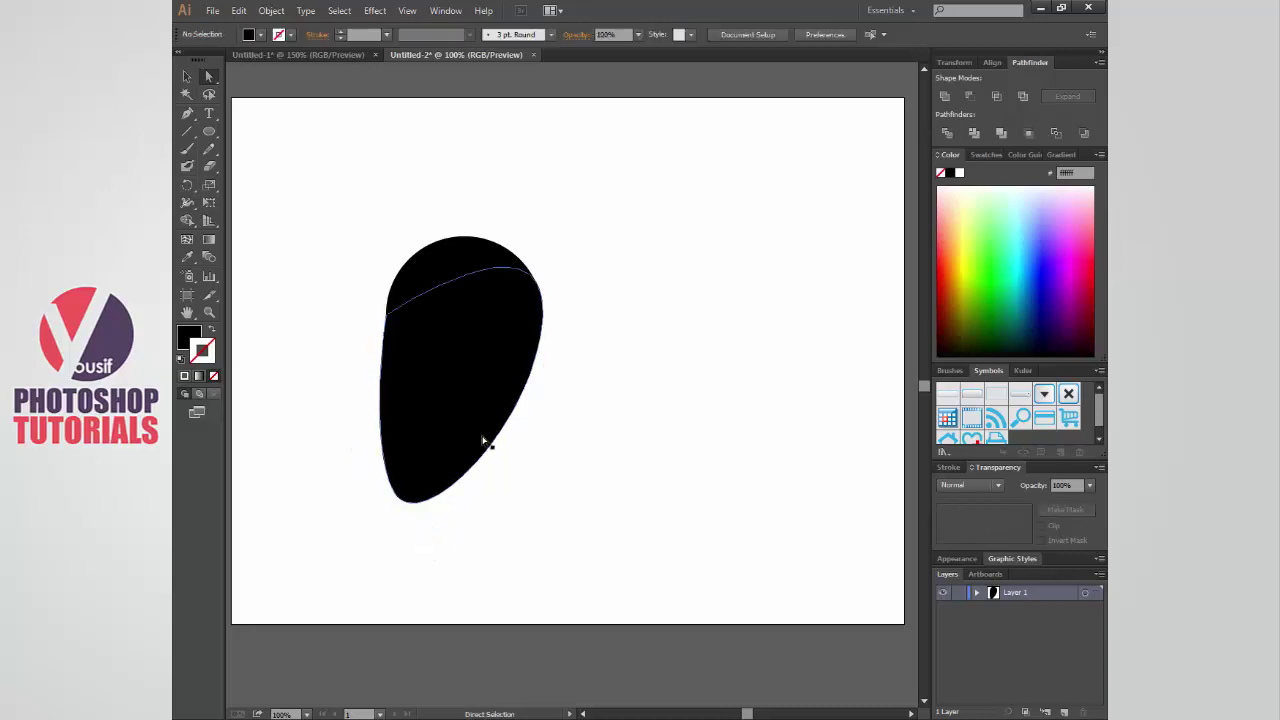
pyautogui.moveTo(395, 493); pyautogui.dragTo(428, 508)
pyautogui.moveTo(393, 453)
pyautogui.mouseDown()
pyautogui.moveTo(354, 462)
pyautogui.moveTo(363, 457)
pyautogui.mouseUp()
pyautogui.click(594, 460)
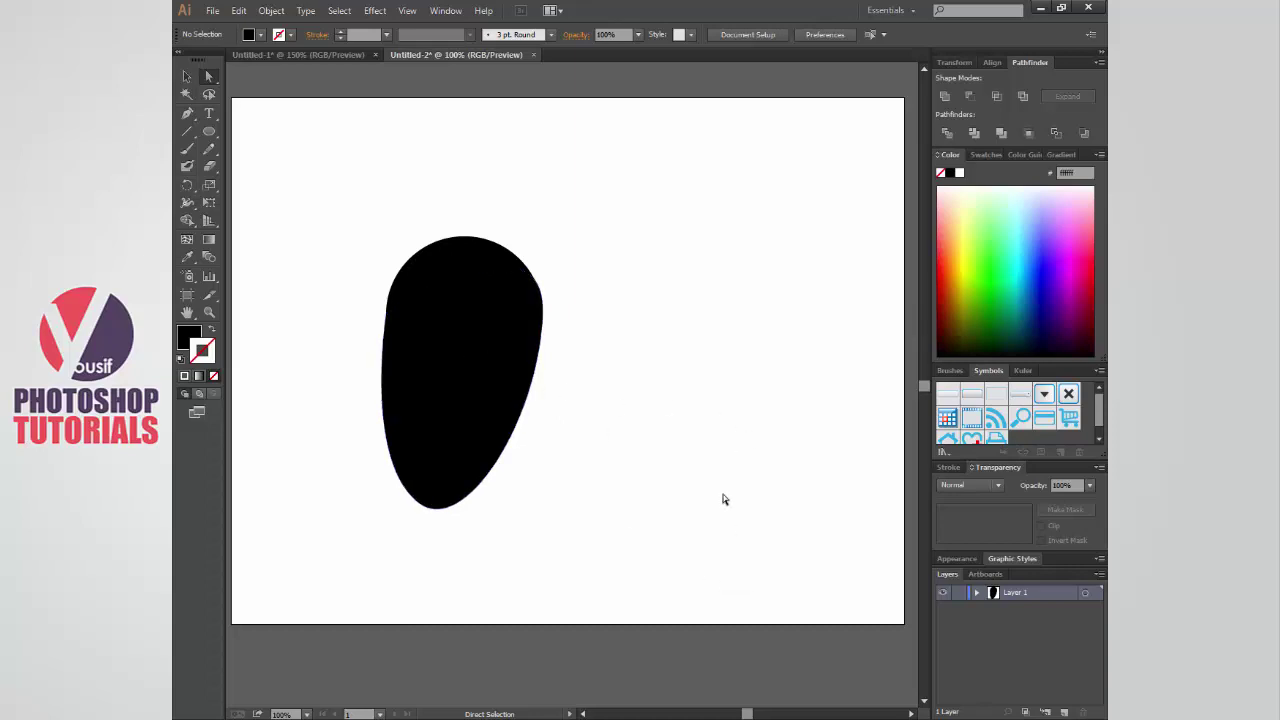
# - Unite the circle and grip path in Pathfinder into one black teardrop
pyautogui.press('v')
pyautogui.click(540, 337)
pyautogui.moveTo(590, 428); pyautogui.dragTo(377, 162)
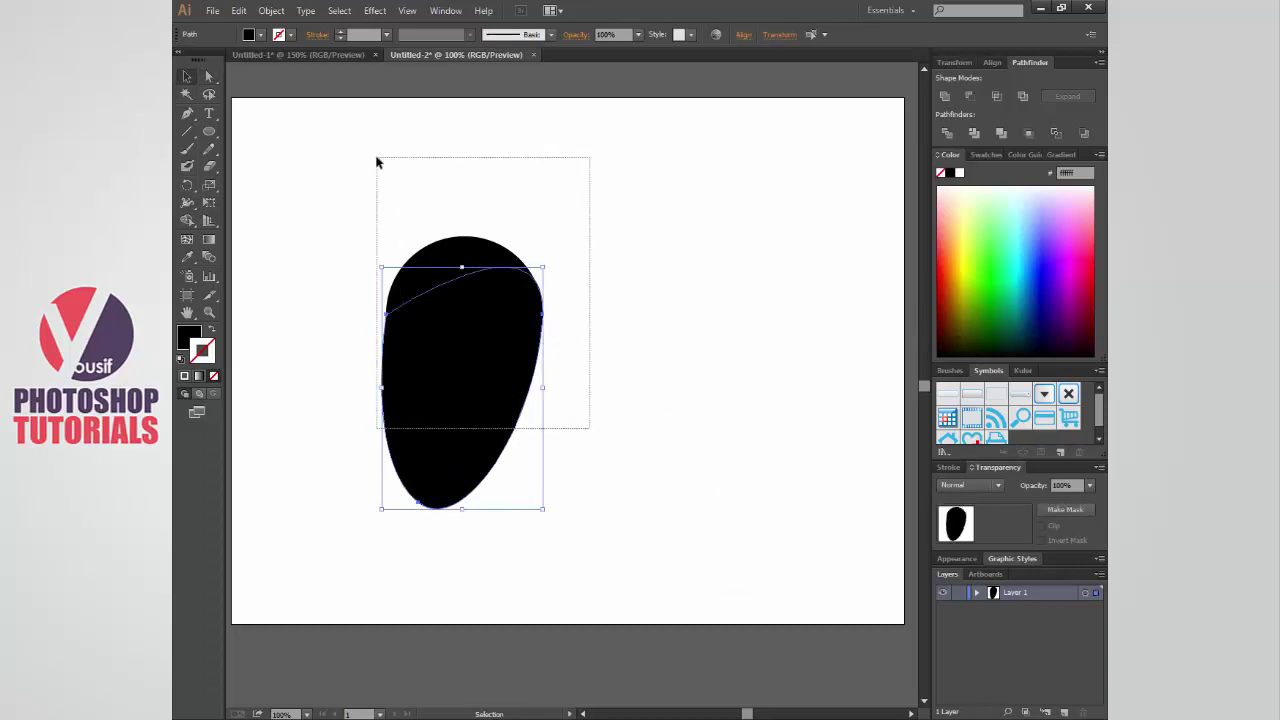
pyautogui.moveTo(626, 490); pyautogui.dragTo(410, 210)
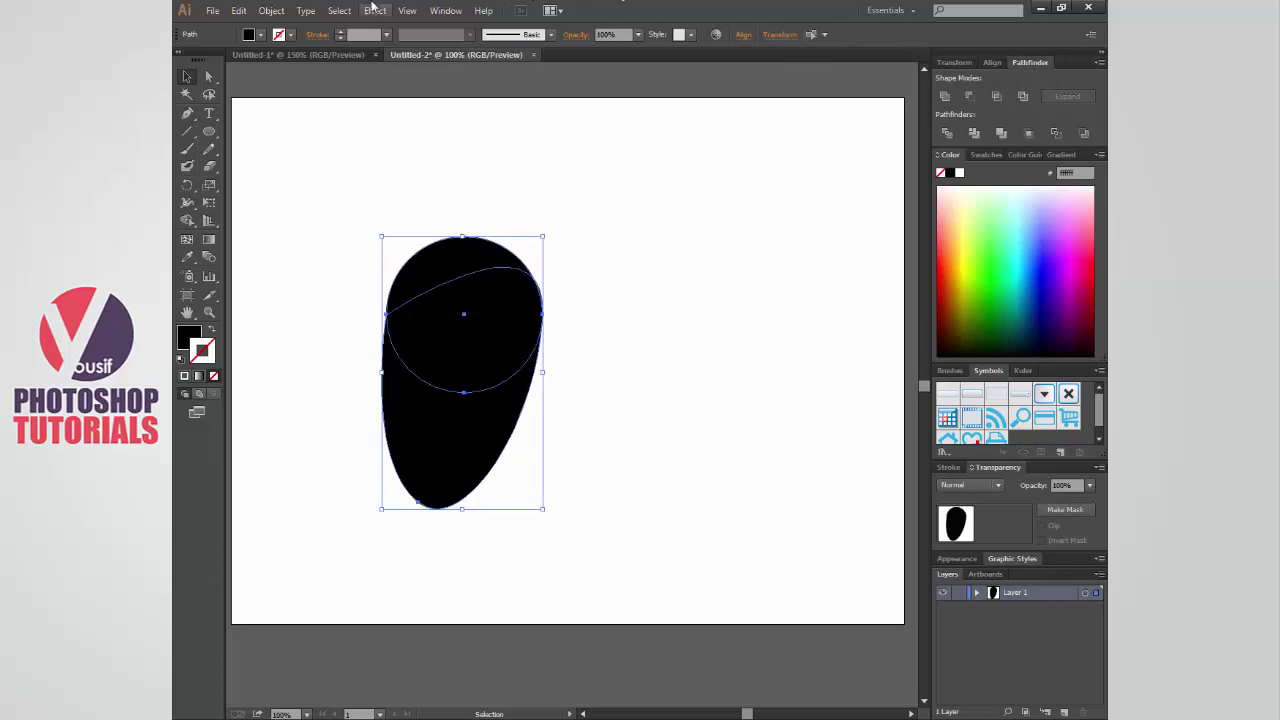
pyautogui.click(445, 10)
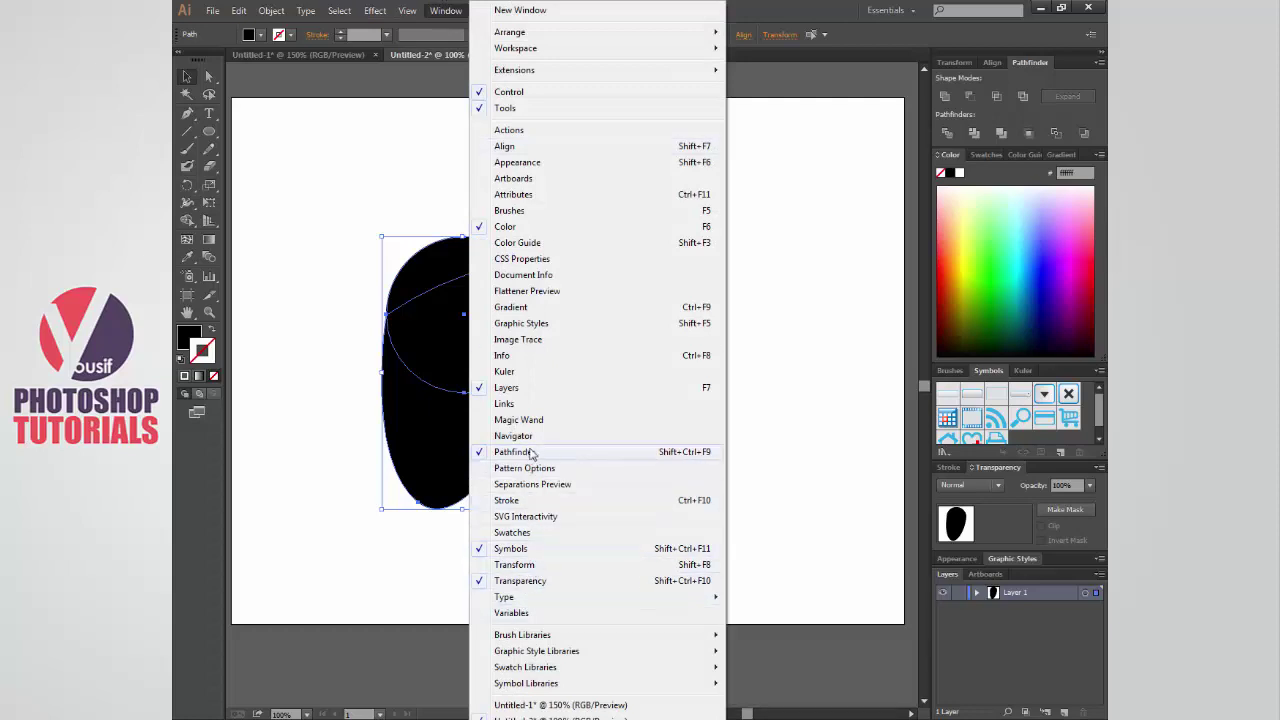
pyautogui.click(948, 100)
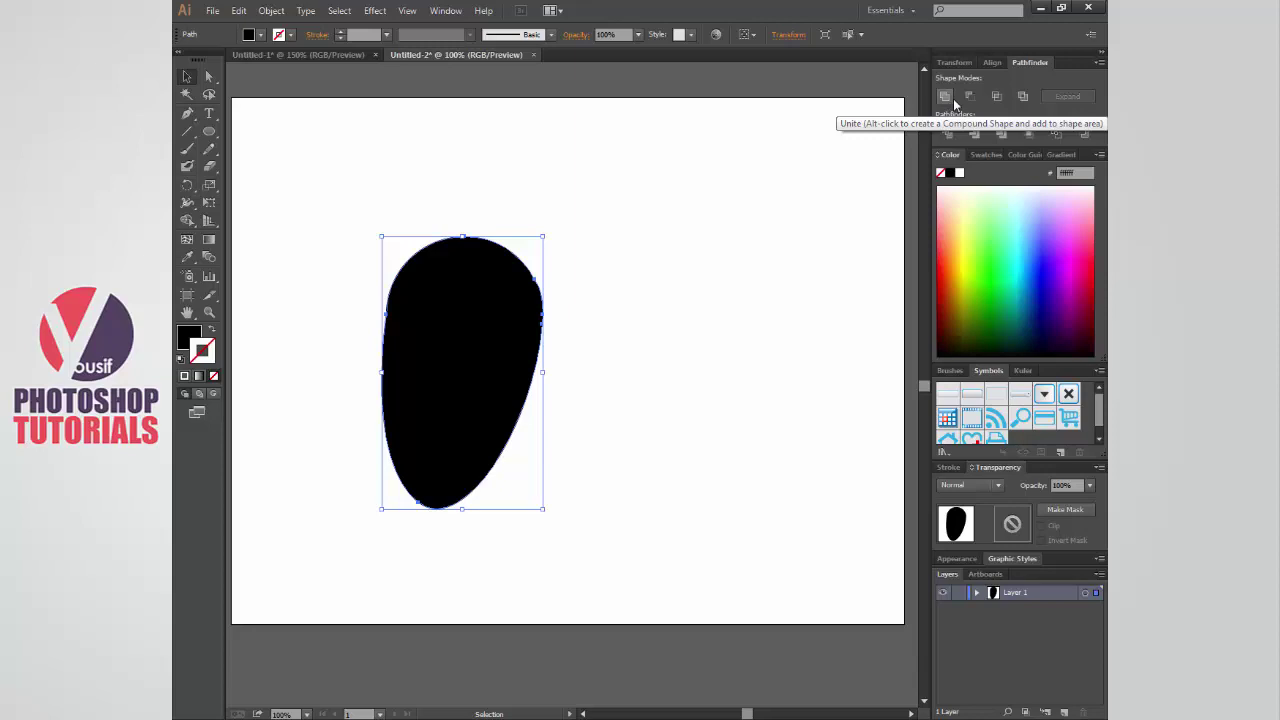
pyautogui.click(810, 212)
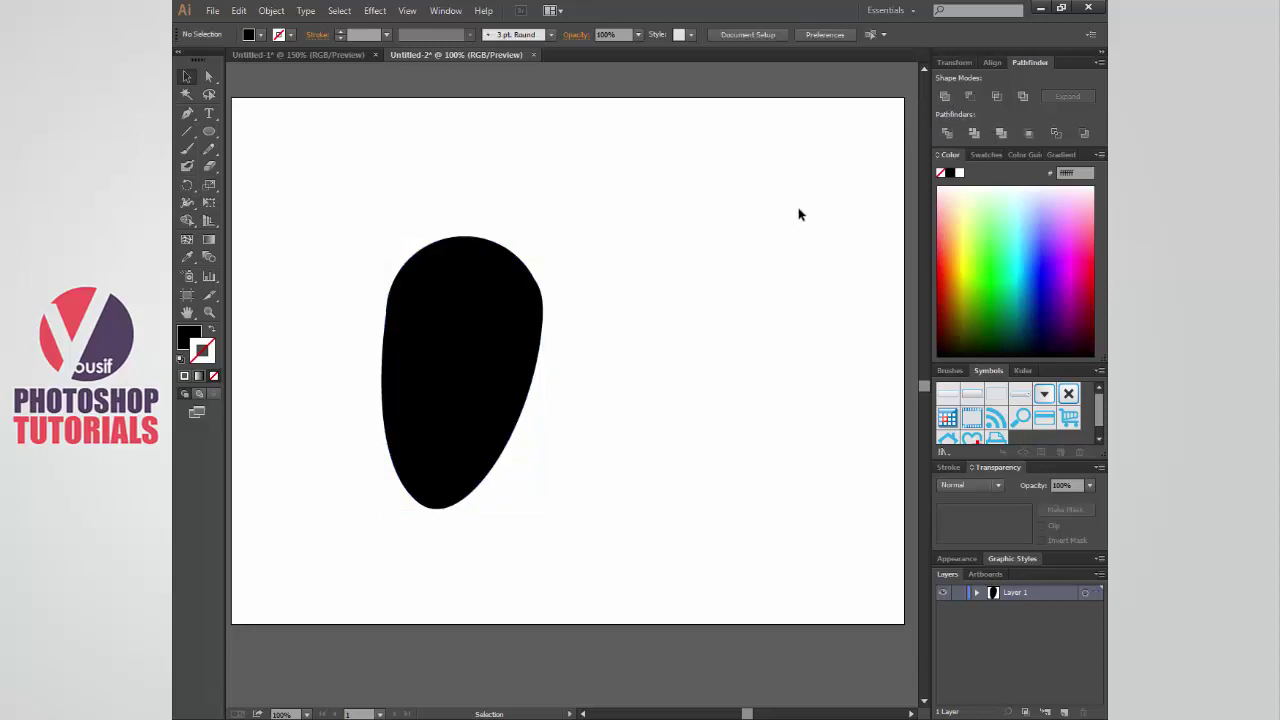
pyautogui.click(512, 277)
# - Smooth the teardrop's upper-right curve by adjusting its anchor and handle
pyautogui.press('a')
pyautogui.moveTo(495, 229); pyautogui.dragTo(560, 336)
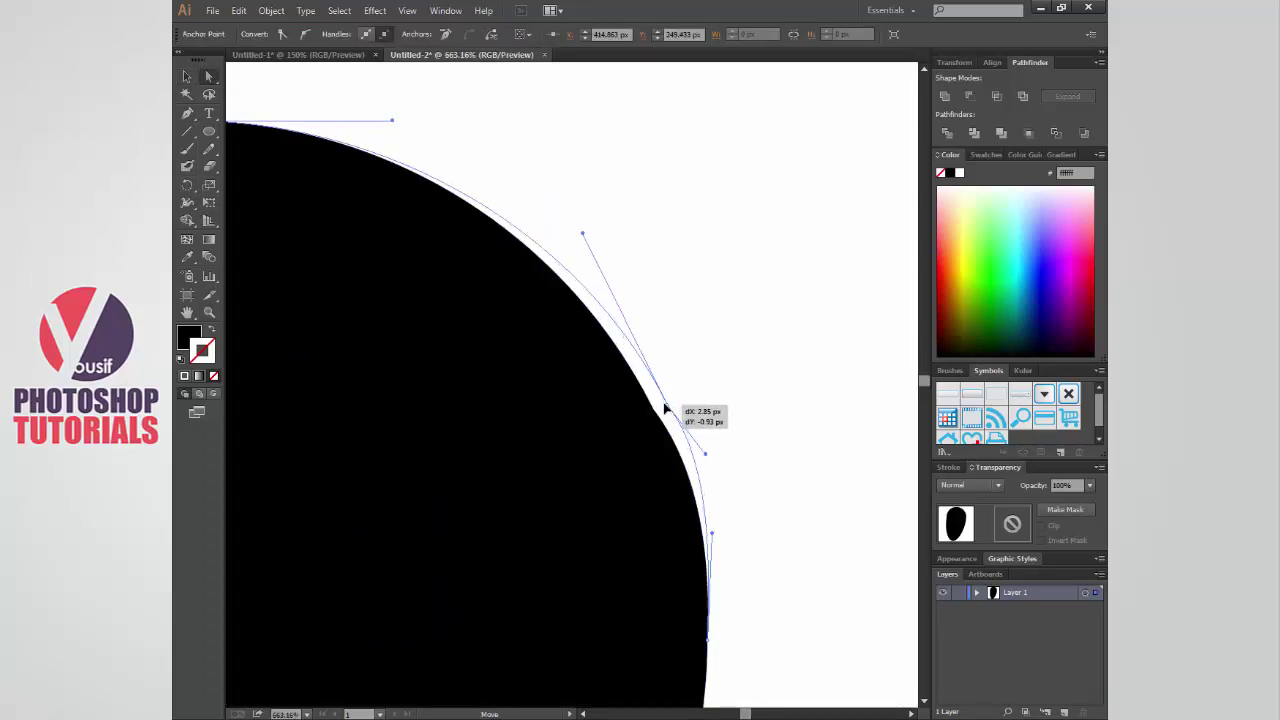
pyautogui.moveTo(659, 410); pyautogui.dragTo(664, 404)
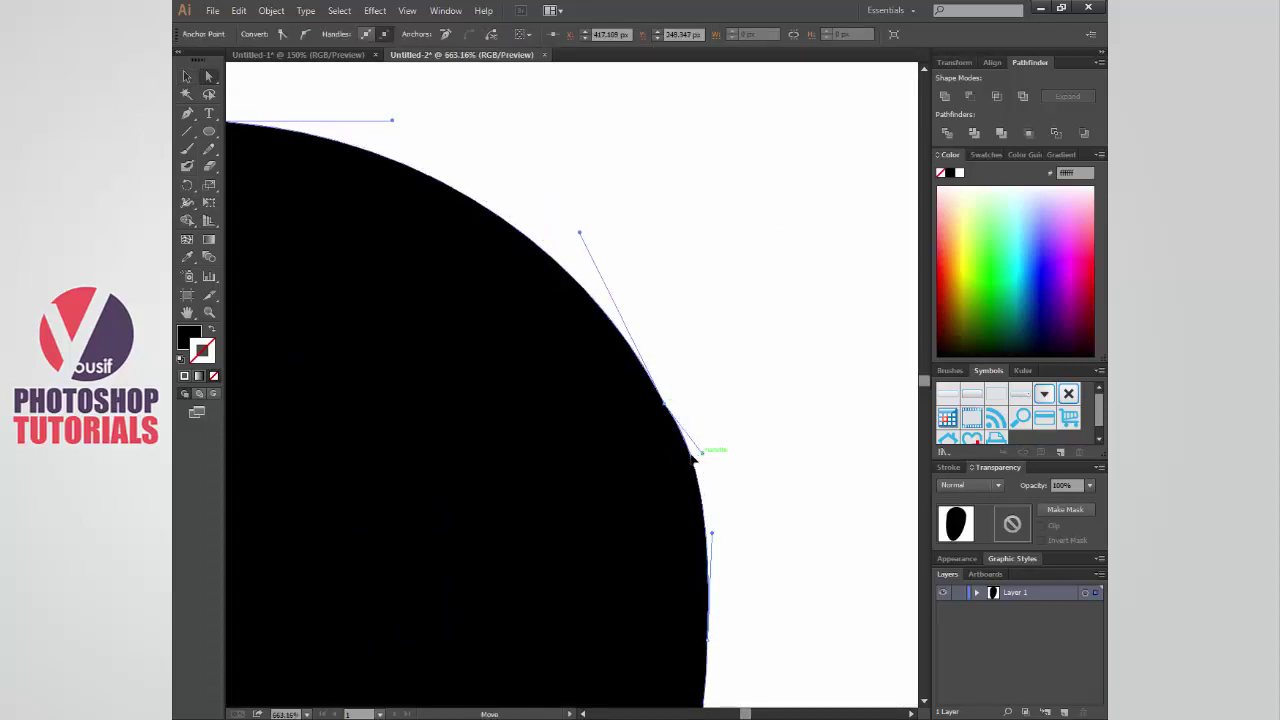
pyautogui.moveTo(701, 455); pyautogui.dragTo(690, 454)
pyautogui.press('ctrl')
pyautogui.hotkey('ctrl', '0')
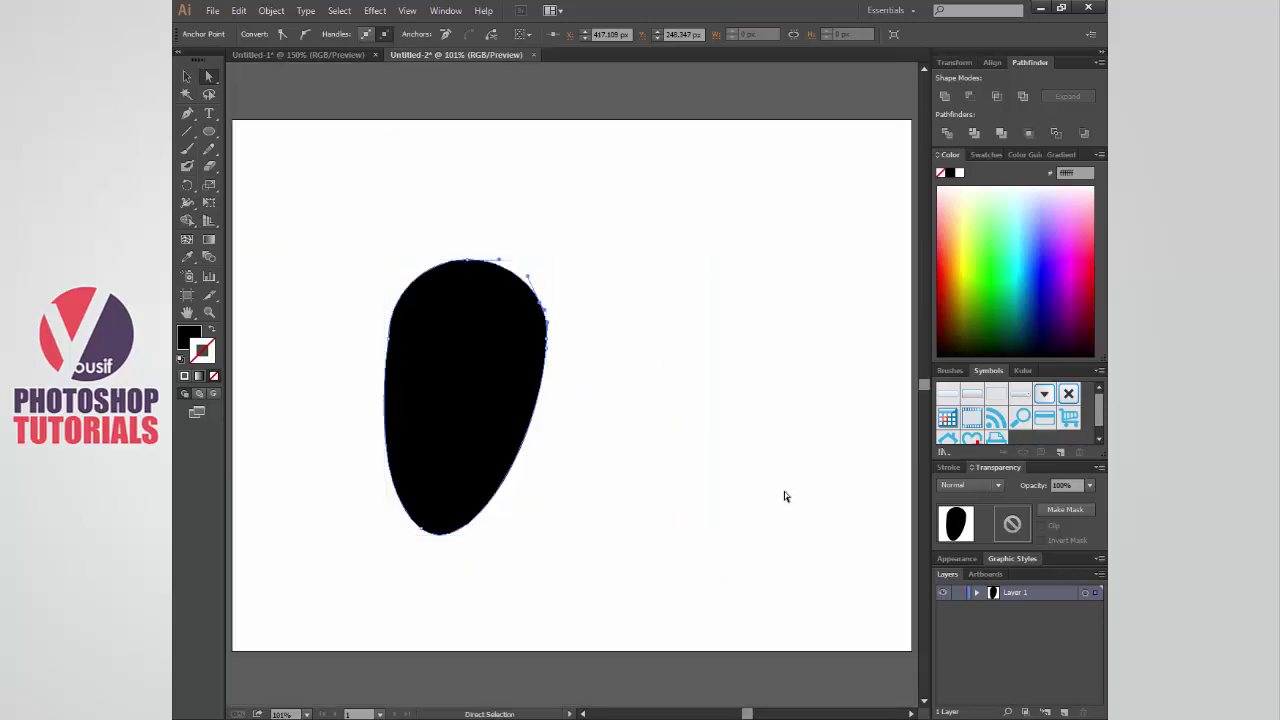
pyautogui.click(752, 386)
# - Smooth the teardrop's left edge by pulling its anchor's direction handle
pyautogui.press('v')
pyautogui.hotkey('ctrl', 'a')
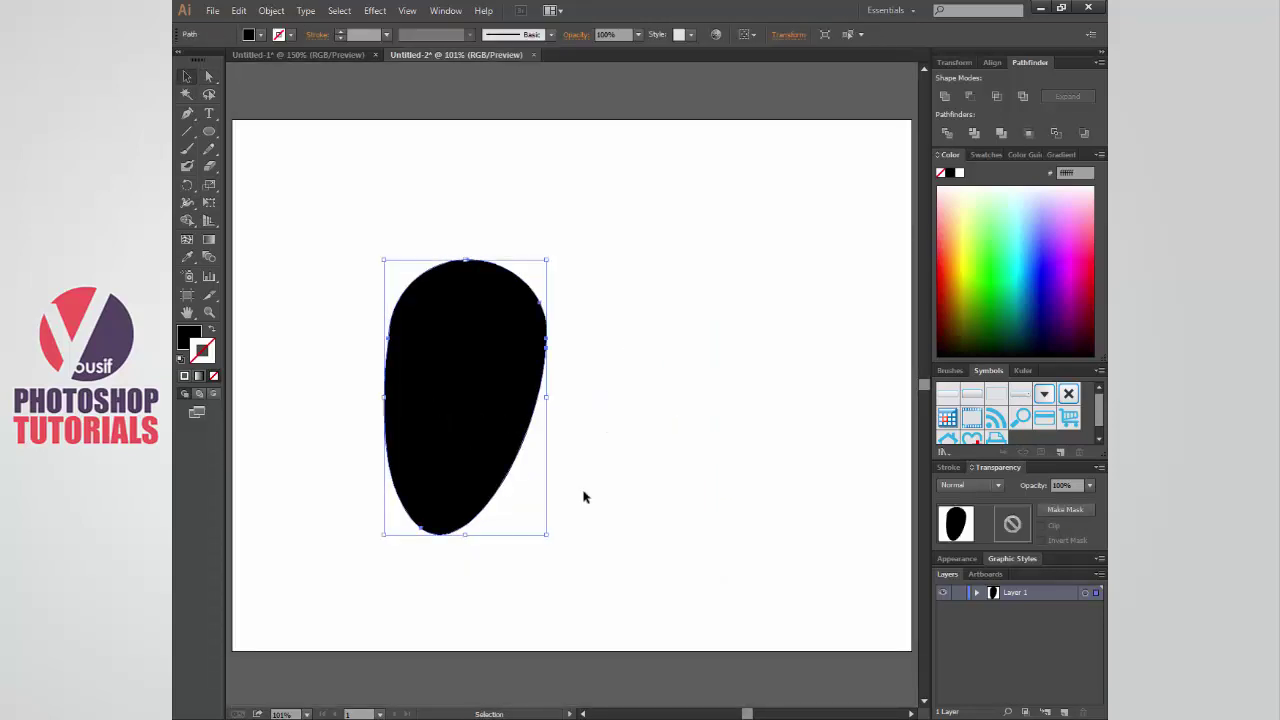
pyautogui.press('a')
pyautogui.press('z')
pyautogui.moveTo(337, 278); pyautogui.dragTo(468, 410)
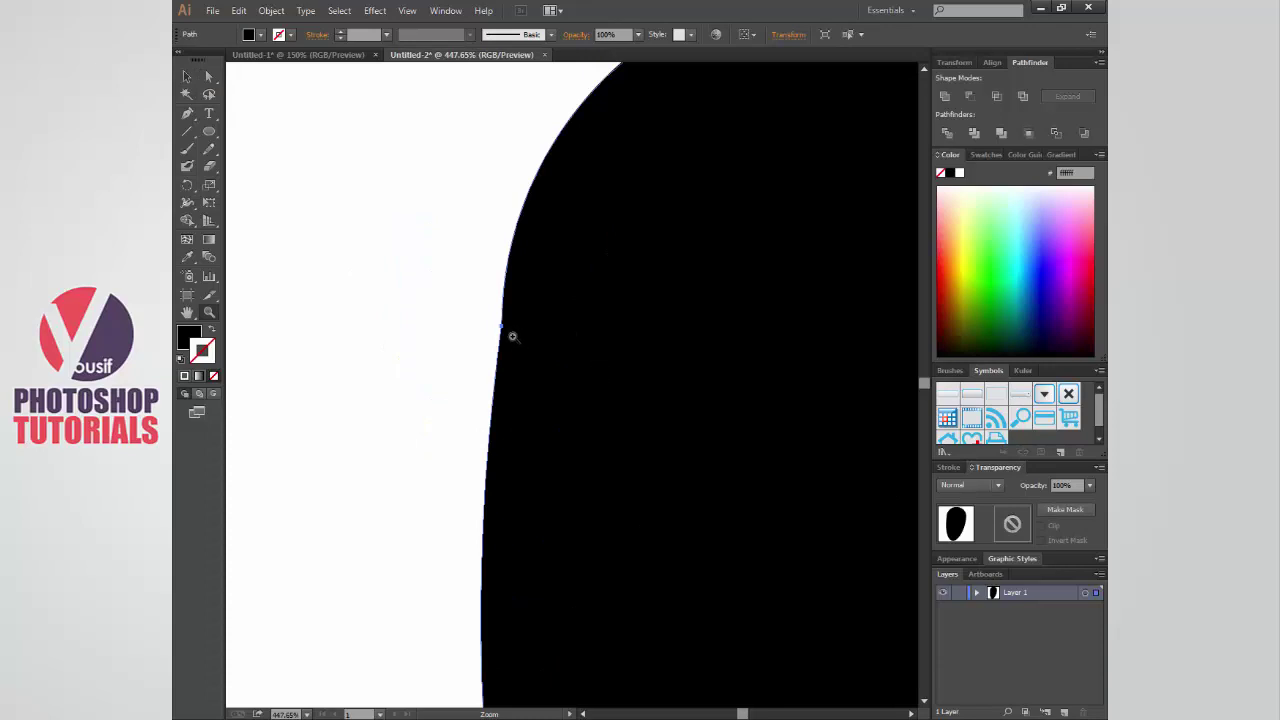
pyautogui.click(500, 329)
pyautogui.press('a')
pyautogui.click(573, 389)
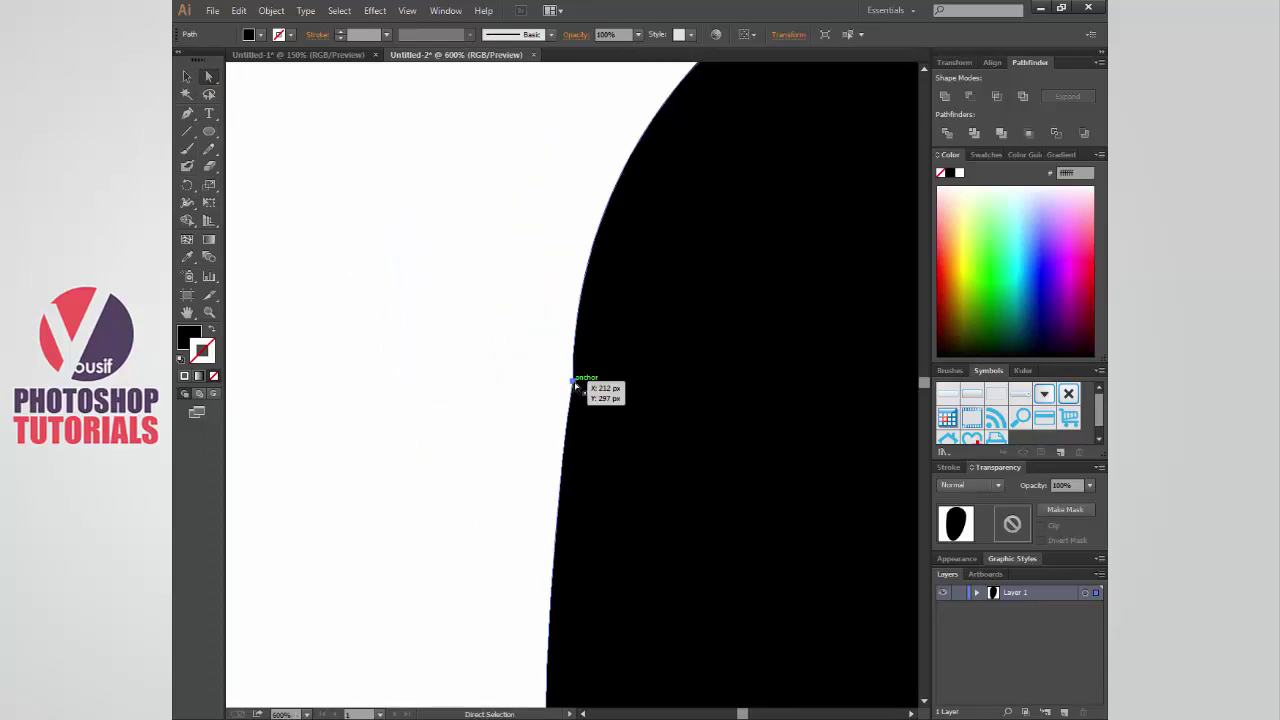
pyautogui.moveTo(571, 385); pyautogui.dragTo(571, 385)
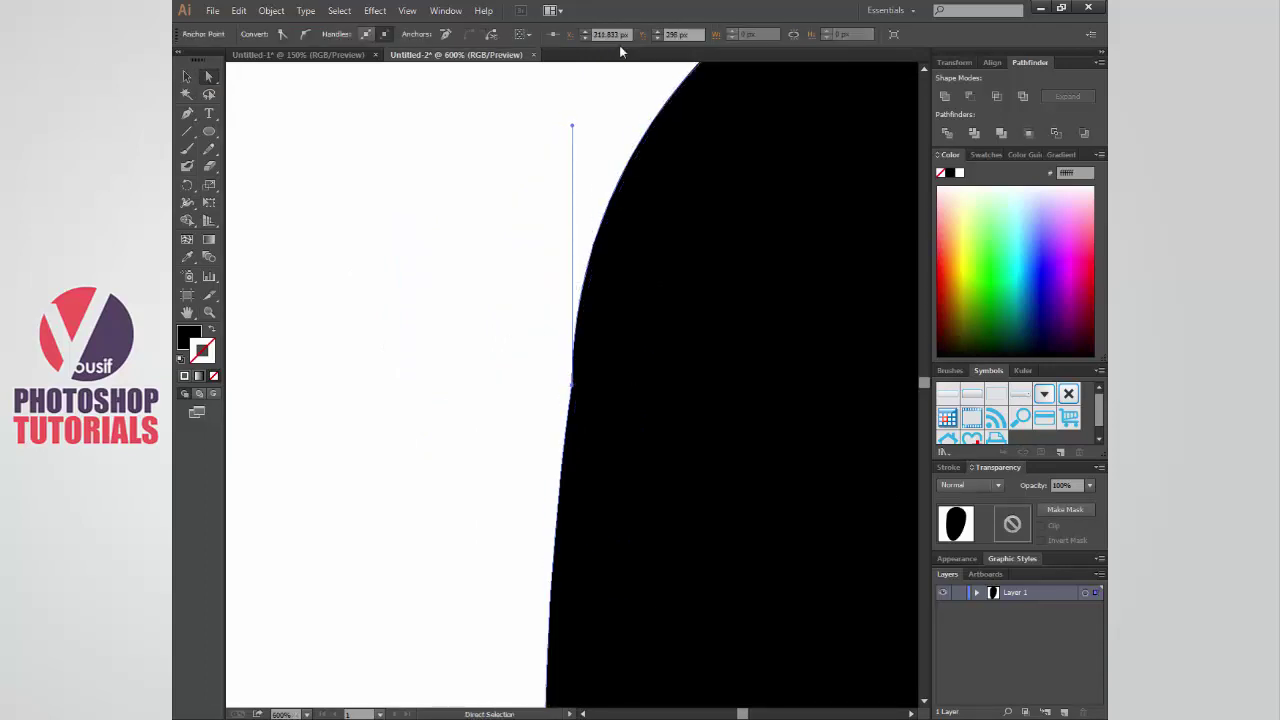
pyautogui.moveTo(573, 126); pyautogui.dragTo(604, 124)
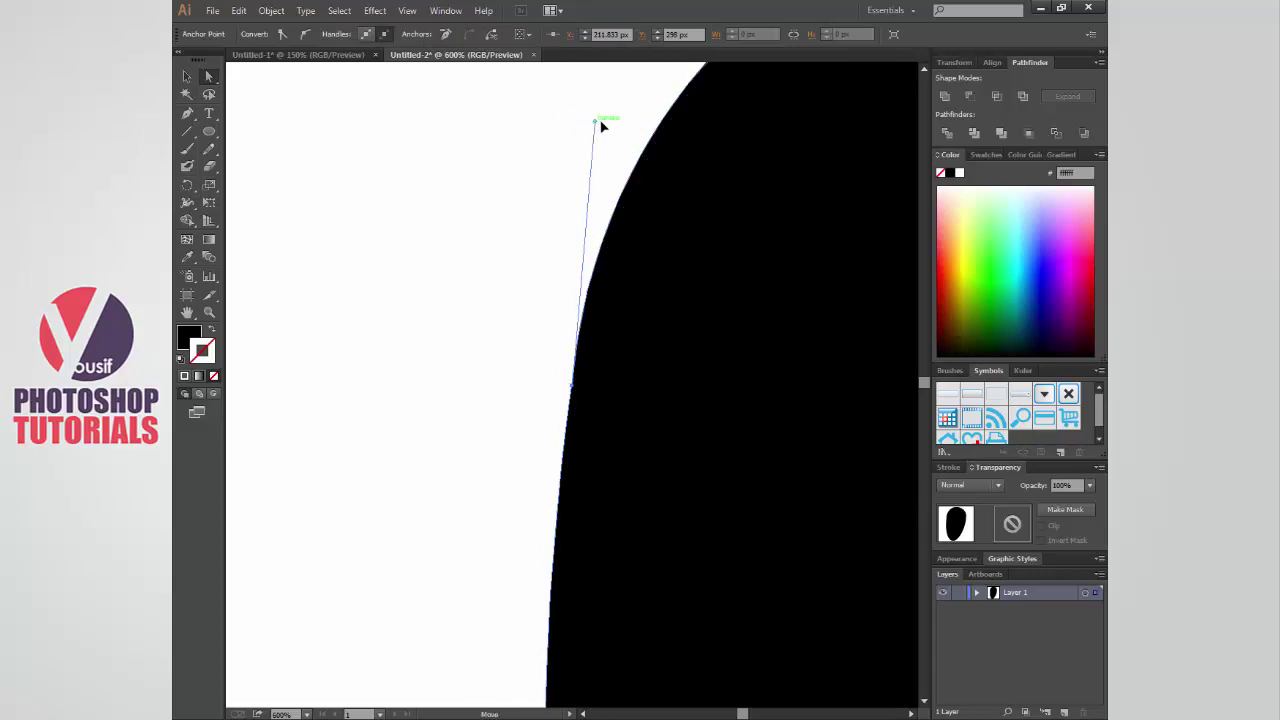
# - Return the view to 100% and select the finished teardrop
pyautogui.hotkey('ctrl', '0')
pyautogui.press('z')
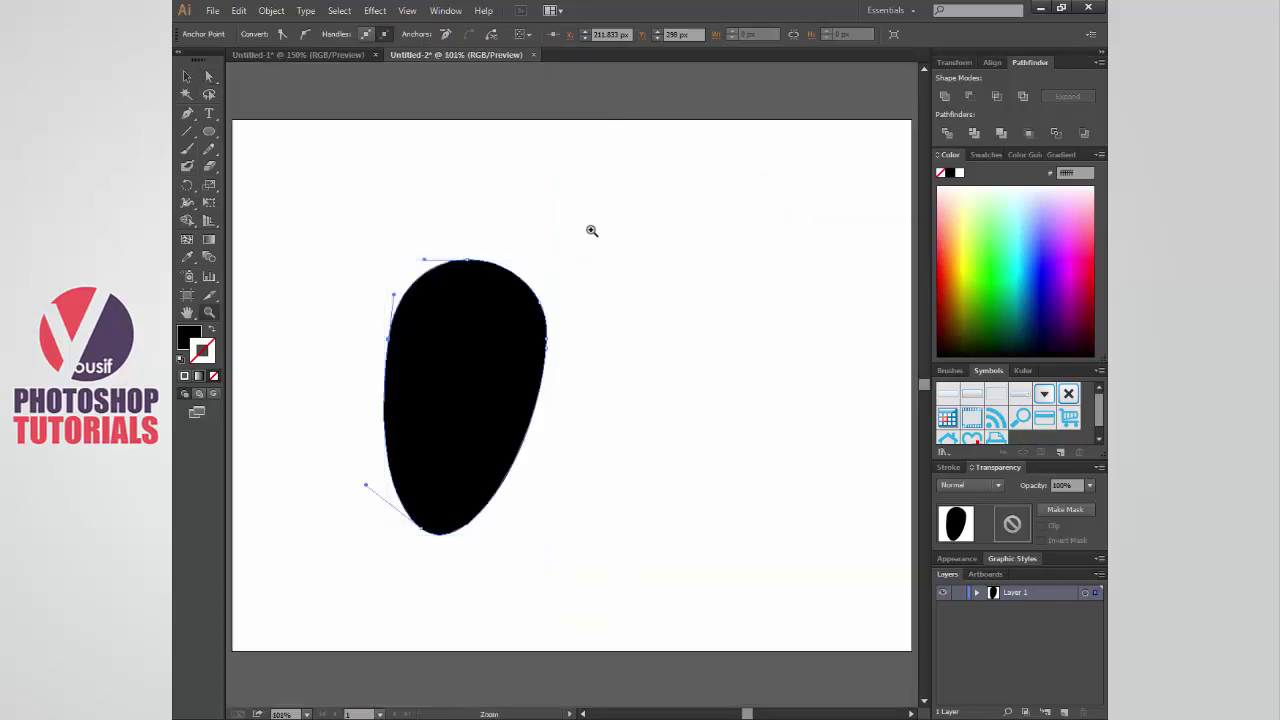
pyautogui.click(600, 259)
pyautogui.hotkey('ctrl', 'shift', 'a')
pyautogui.moveTo(574, 486); pyautogui.dragTo(594, 311)
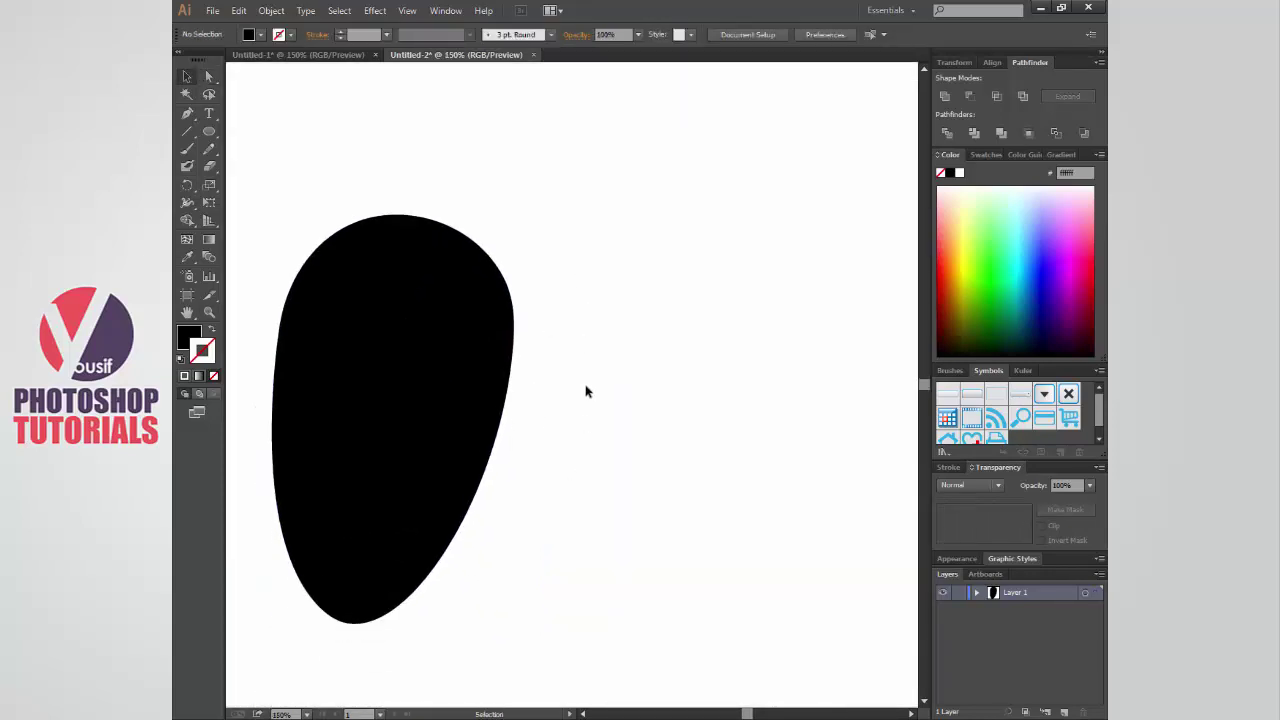
pyautogui.hotkey('ctrl', '1')
pyautogui.press('v')
pyautogui.click(465, 400)
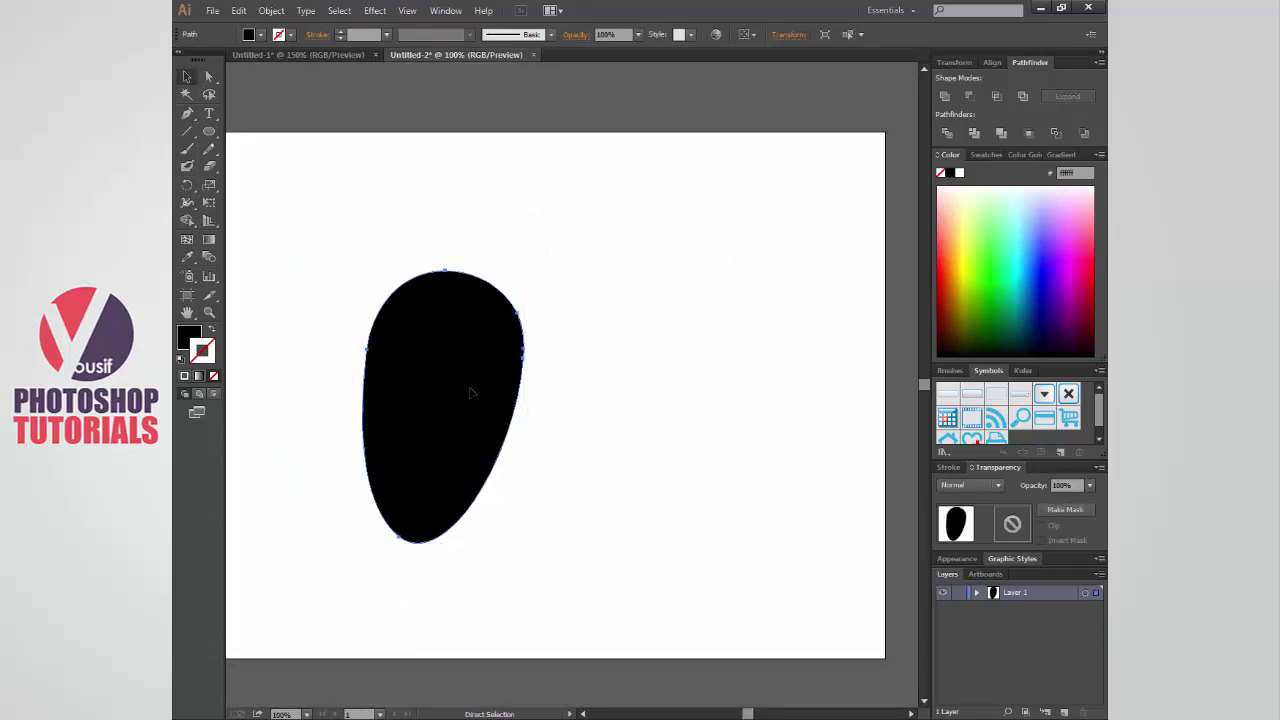
# - Duplicate the teardrop to the right and flip the copy with the Reflect Tool
pyautogui.press('v')
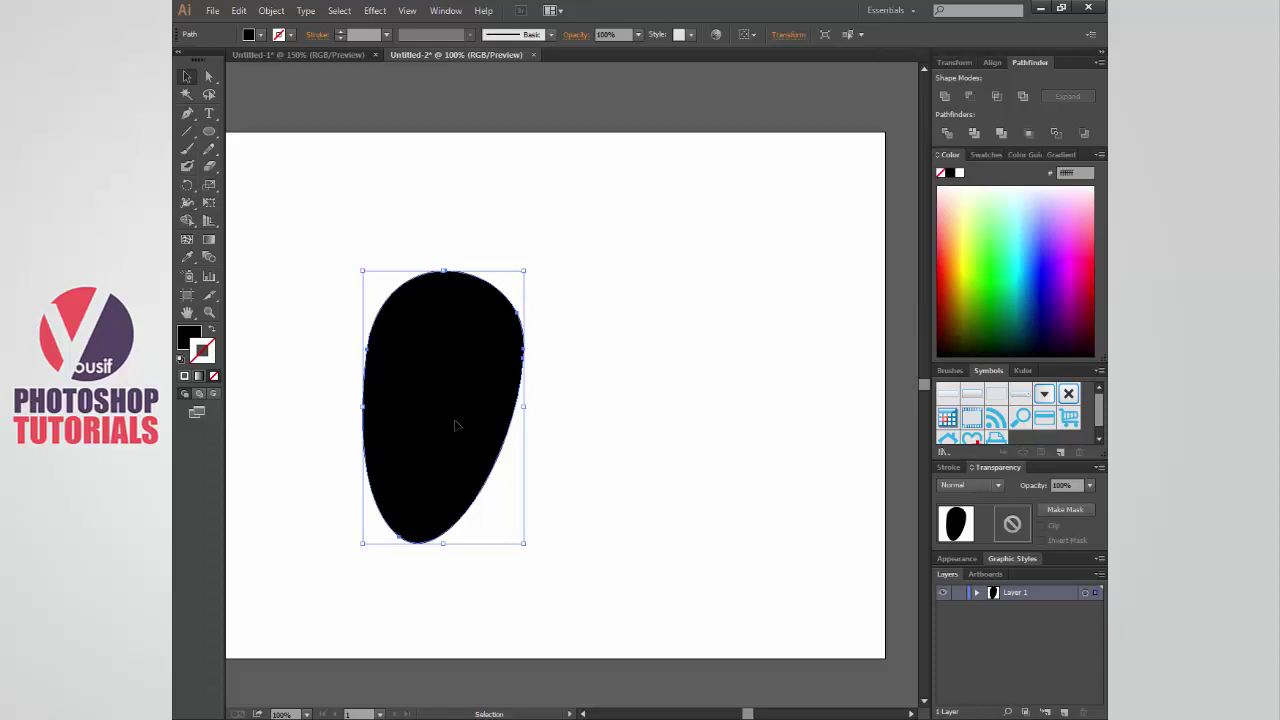
pyautogui.moveTo(454, 425); pyautogui.dragTo(664, 430)
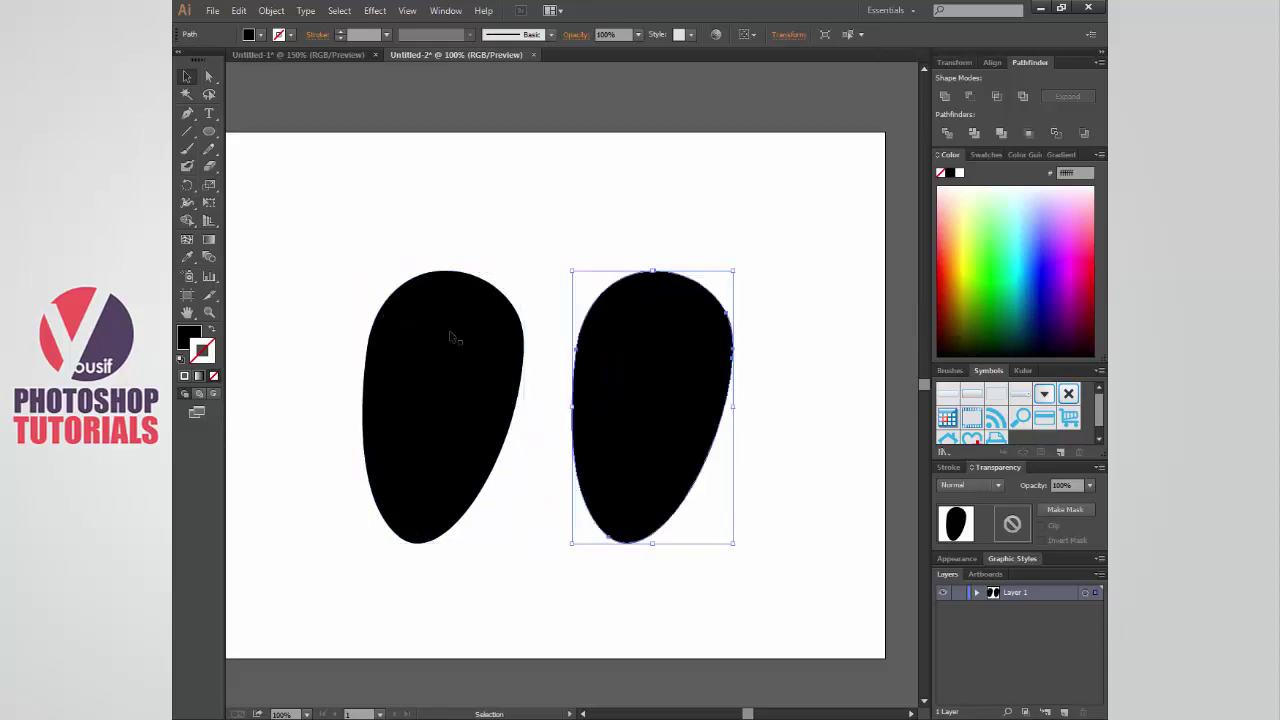
pyautogui.click(187, 189)
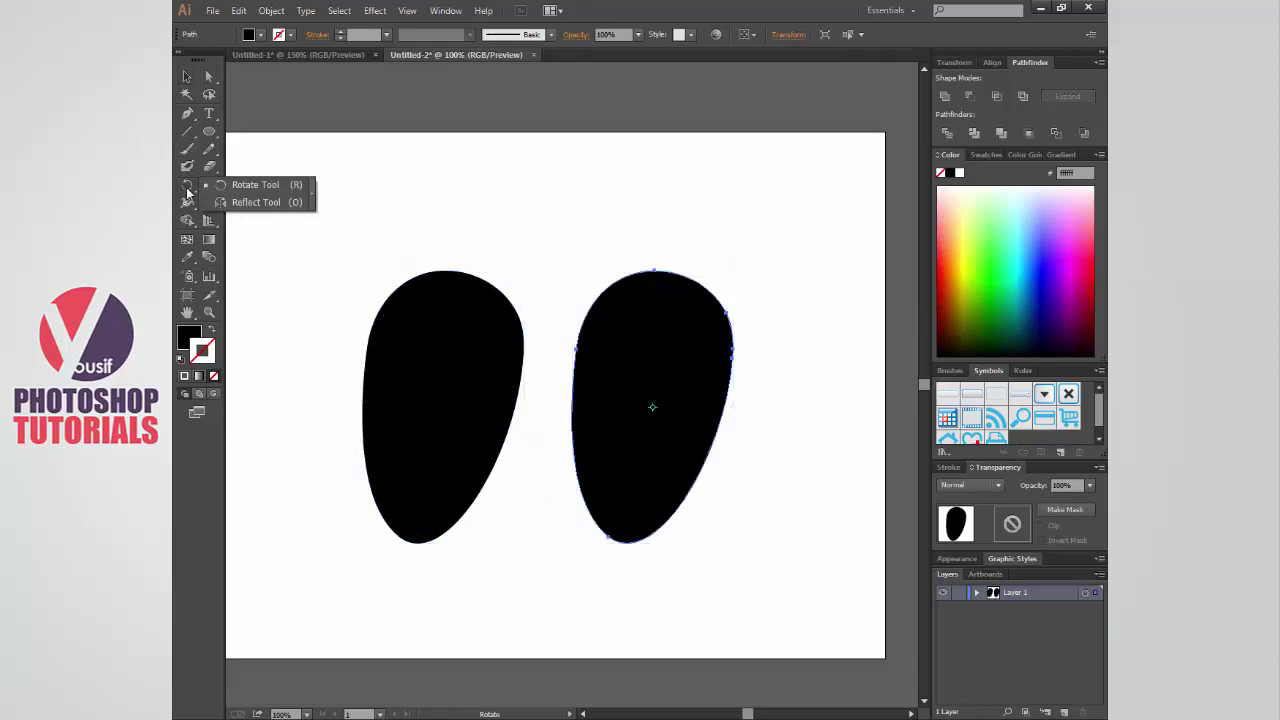
pyautogui.click(251, 207)
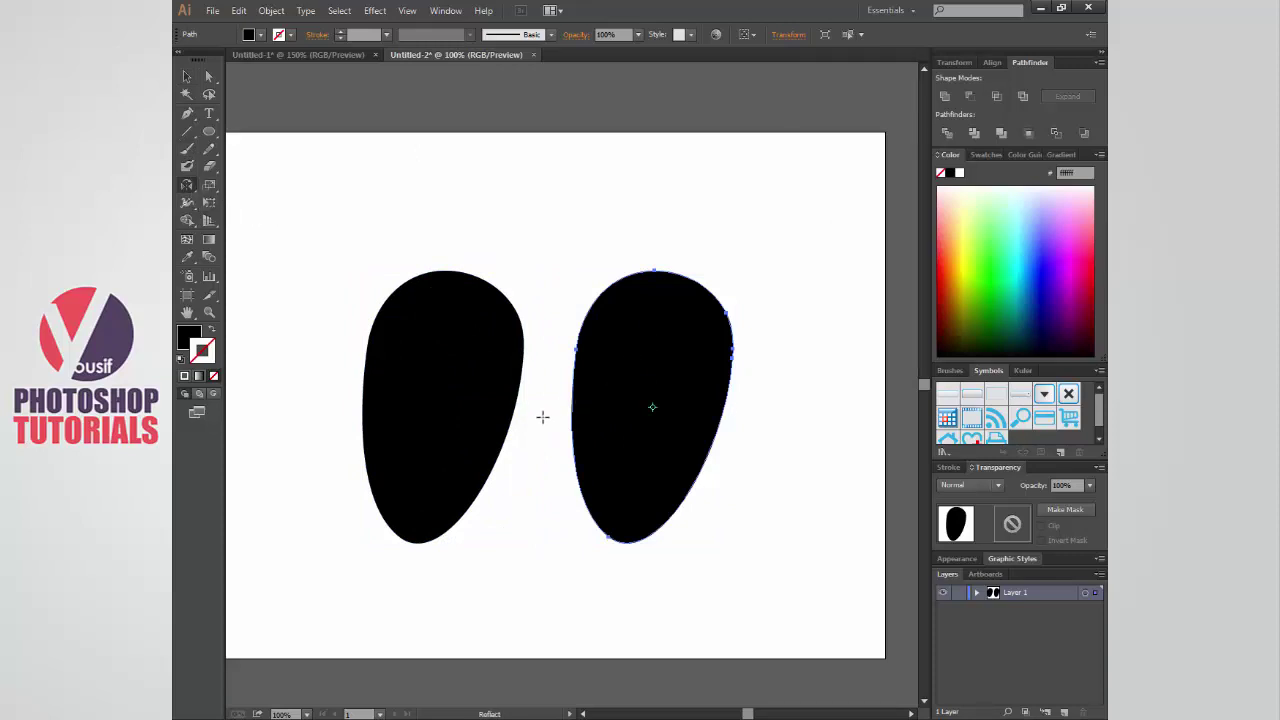
pyautogui.moveTo(542, 416); pyautogui.dragTo(580, 270)
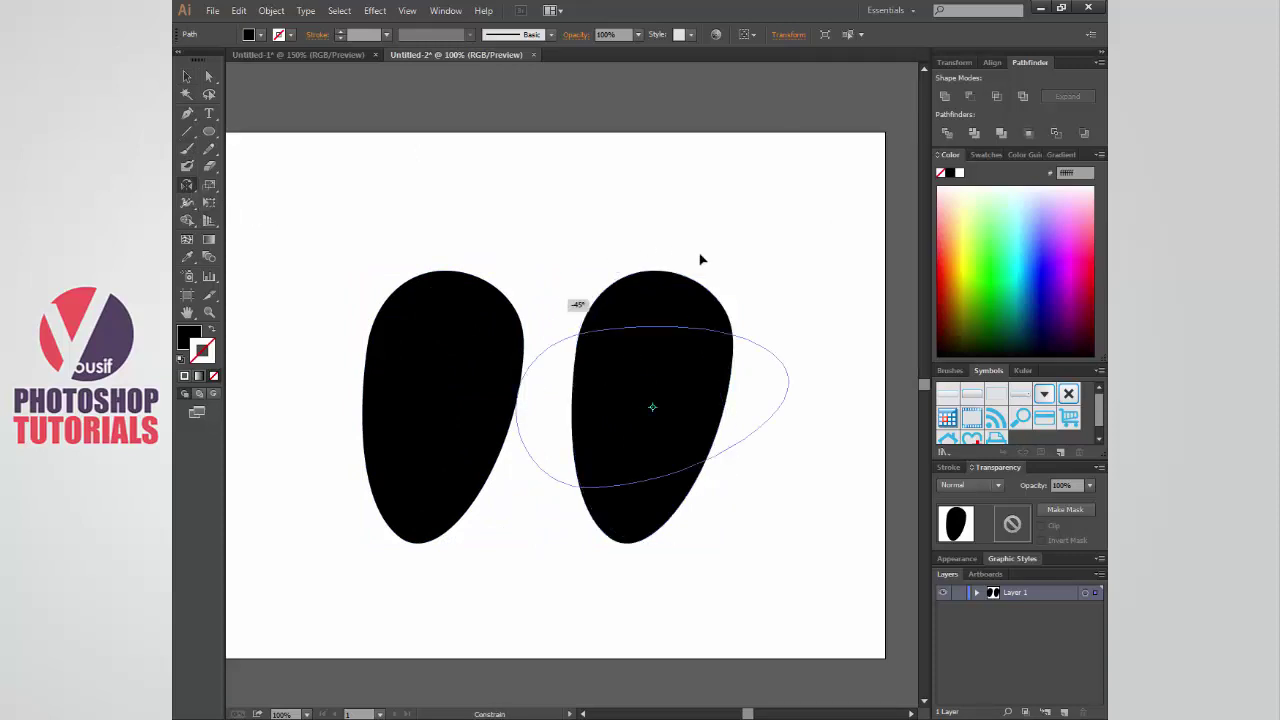
pyautogui.moveTo(701, 259); pyautogui.dragTo(770, 410)
# - Move the mirrored grip further right and reposition both grips on the page
pyautogui.press('v')
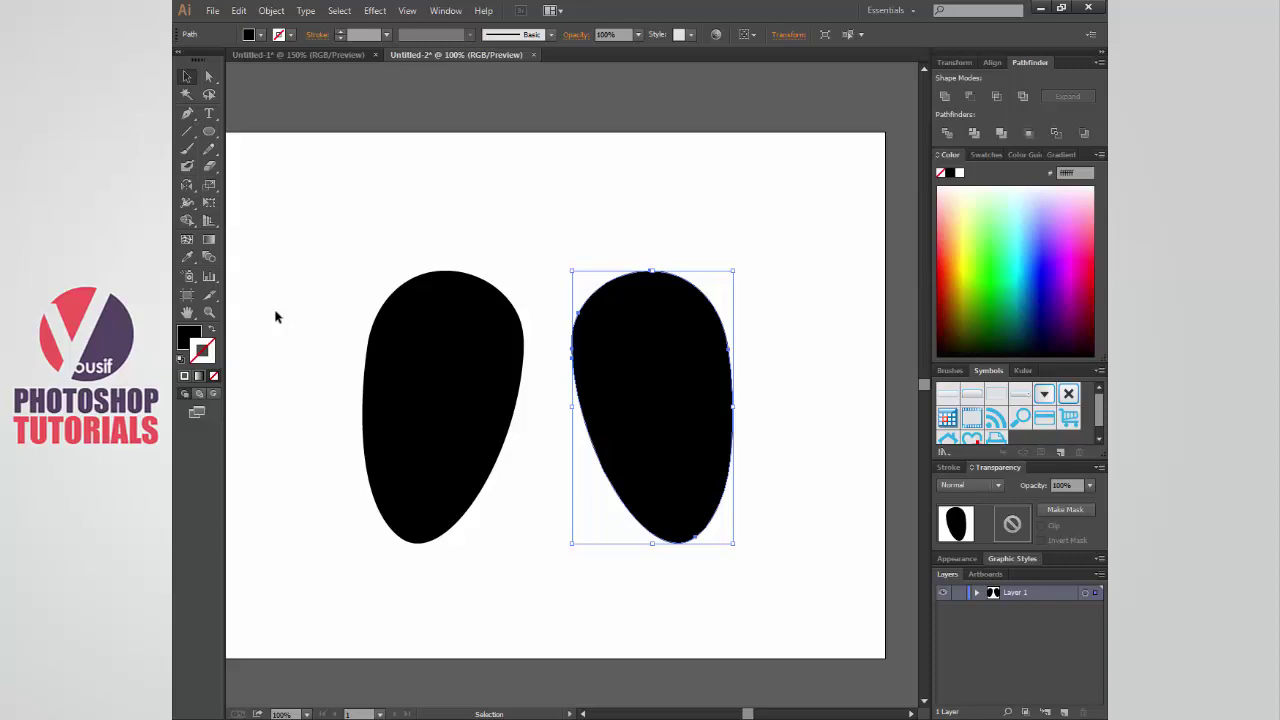
pyautogui.moveTo(662, 396); pyautogui.dragTo(735, 395)
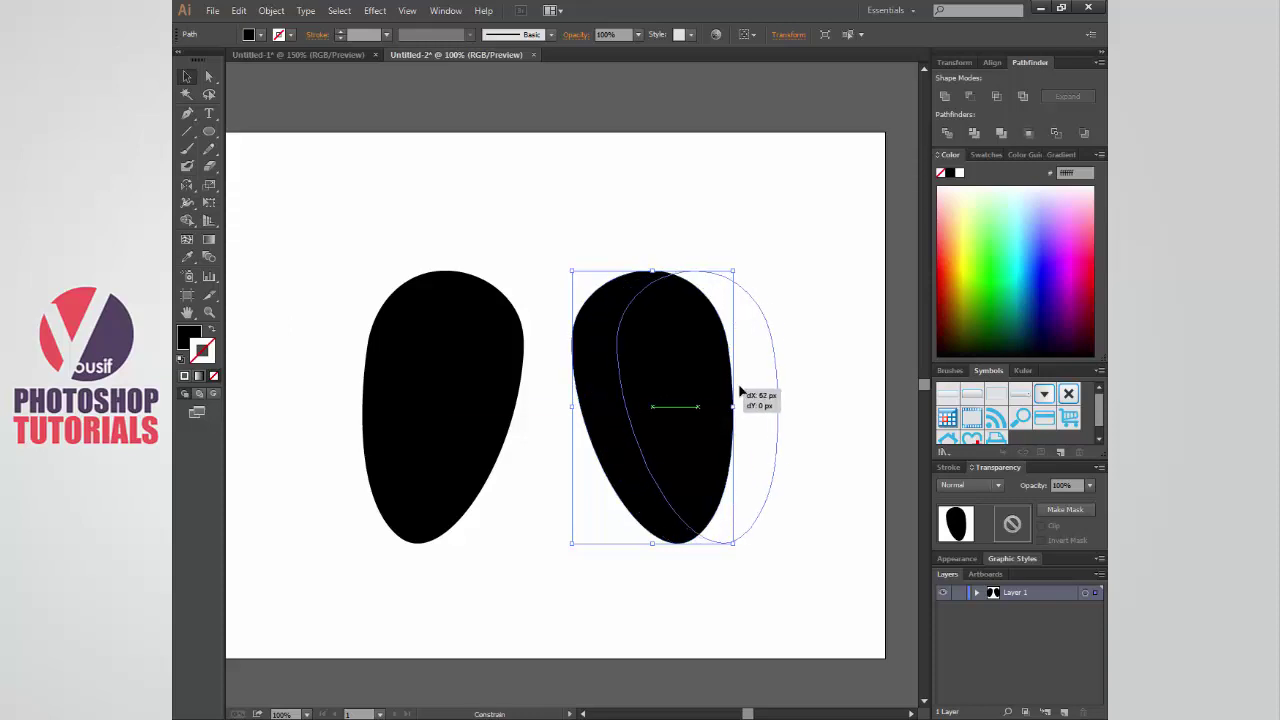
pyautogui.moveTo(810, 195); pyautogui.dragTo(380, 442)
# - Shift the right grip slightly further right
pyautogui.click(792, 322)
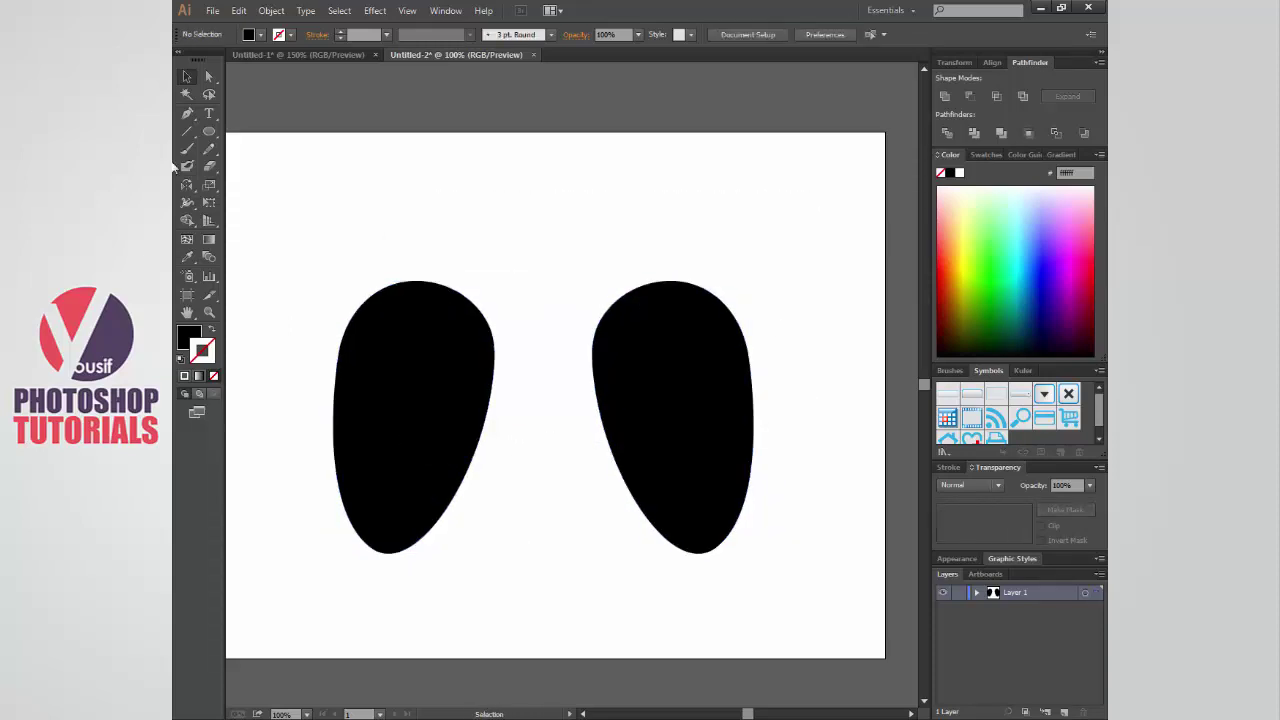
pyautogui.click(208, 143)
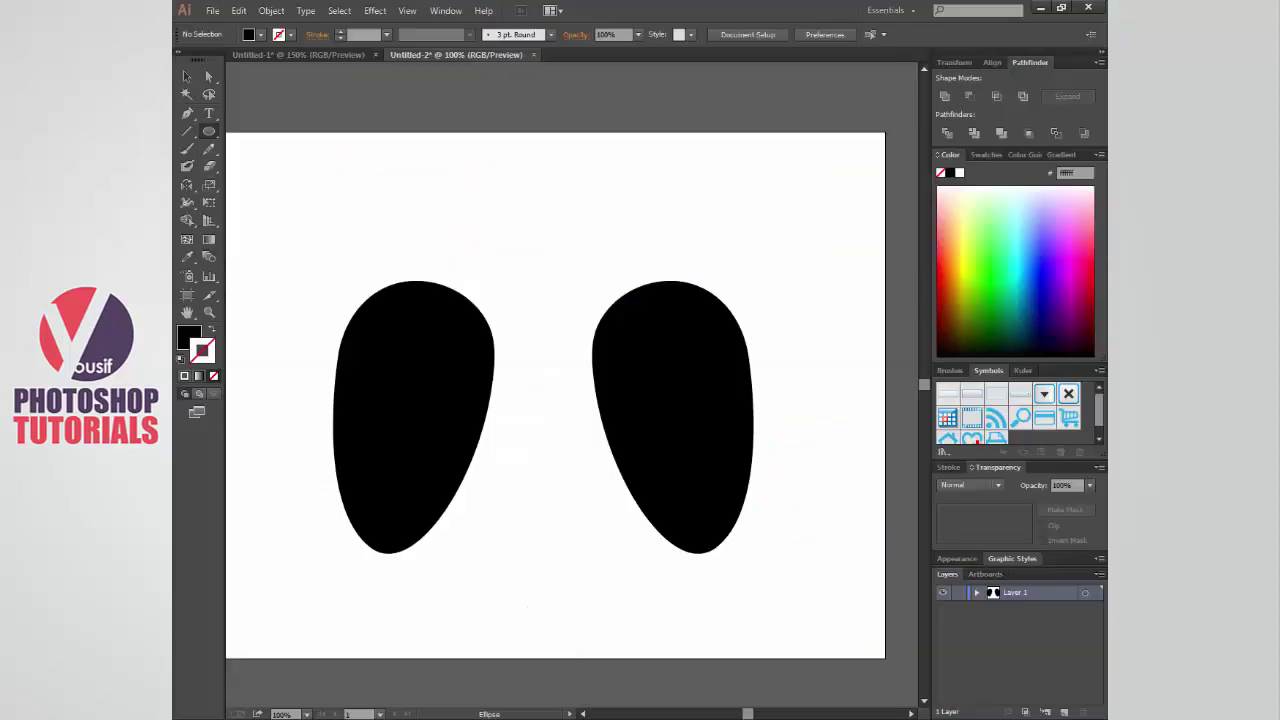
pyautogui.press('v')
pyautogui.moveTo(667, 415); pyautogui.dragTo(692, 419)
pyautogui.click(209, 131)
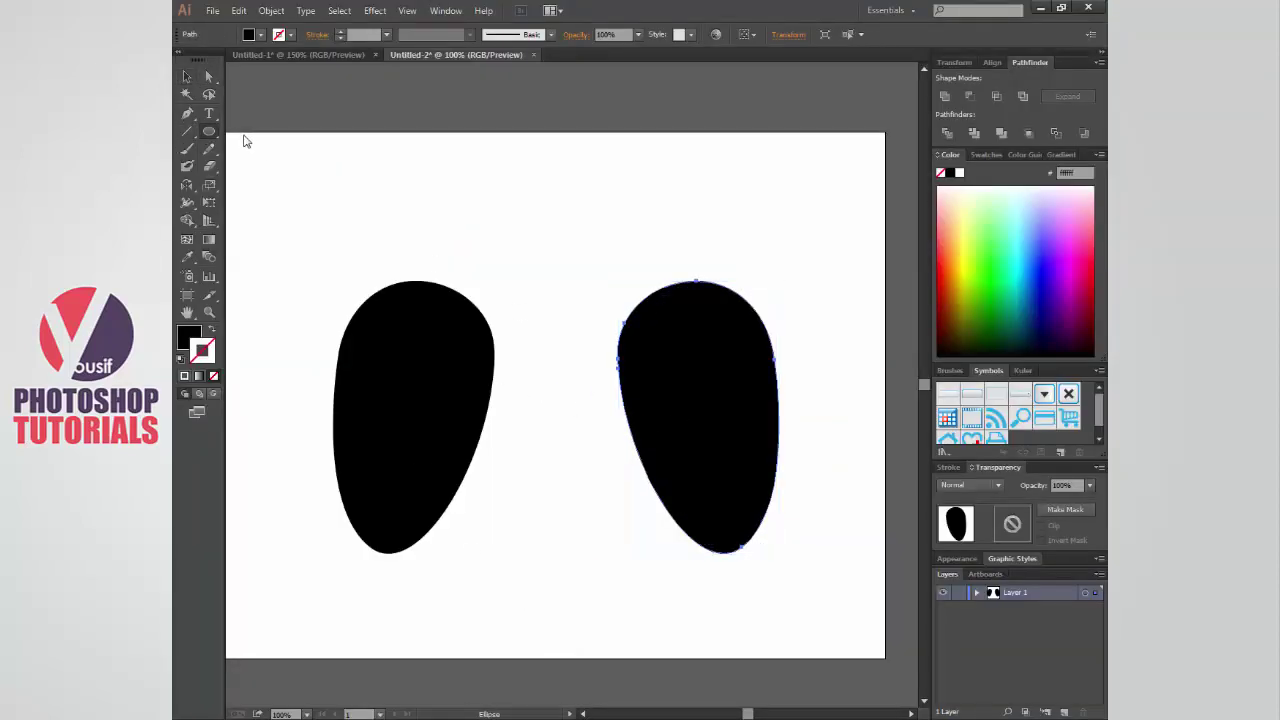
# - Draw a black rectangle bridging the two grips and raise its top edge slightly
pyautogui.click(211, 139)
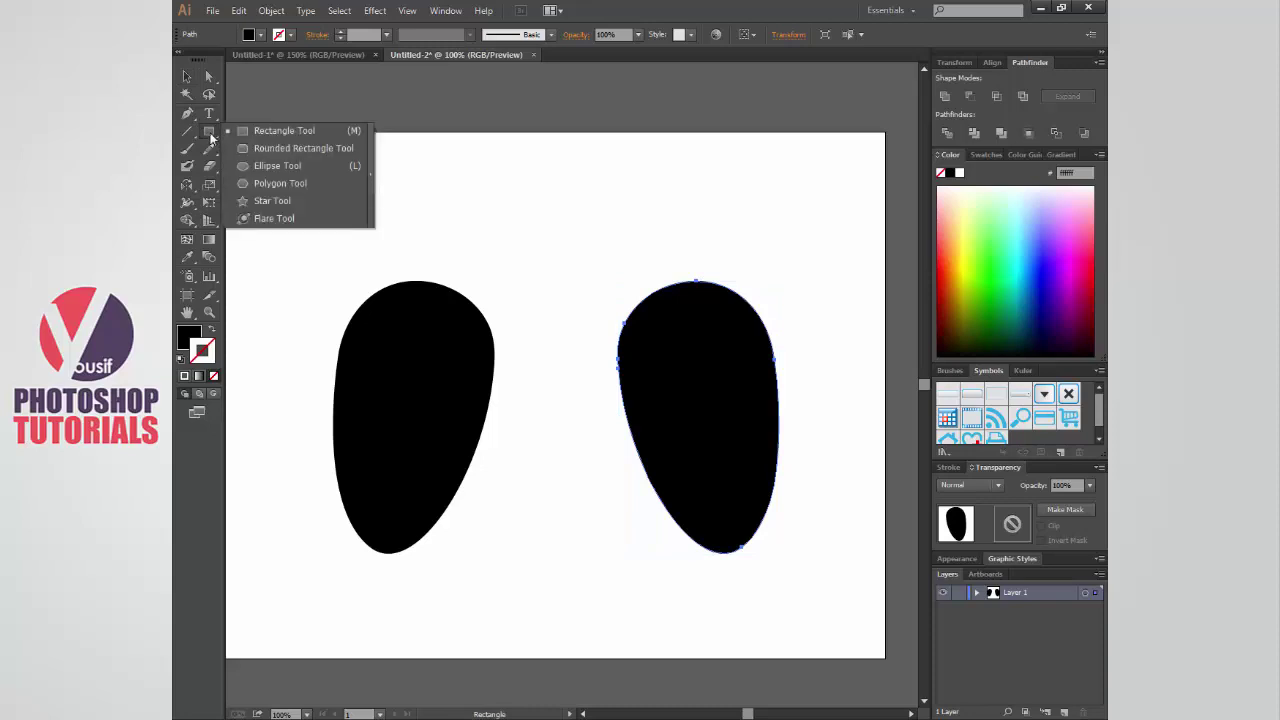
pyautogui.click(260, 133)
pyautogui.moveTo(428, 316)
pyautogui.mouseDown()
pyautogui.moveTo(707, 403)
pyautogui.moveTo(731, 447)
pyautogui.mouseUp()
pyautogui.press('v')
pyautogui.moveTo(558, 409); pyautogui.dragTo(549, 401)
pyautogui.click(608, 249)
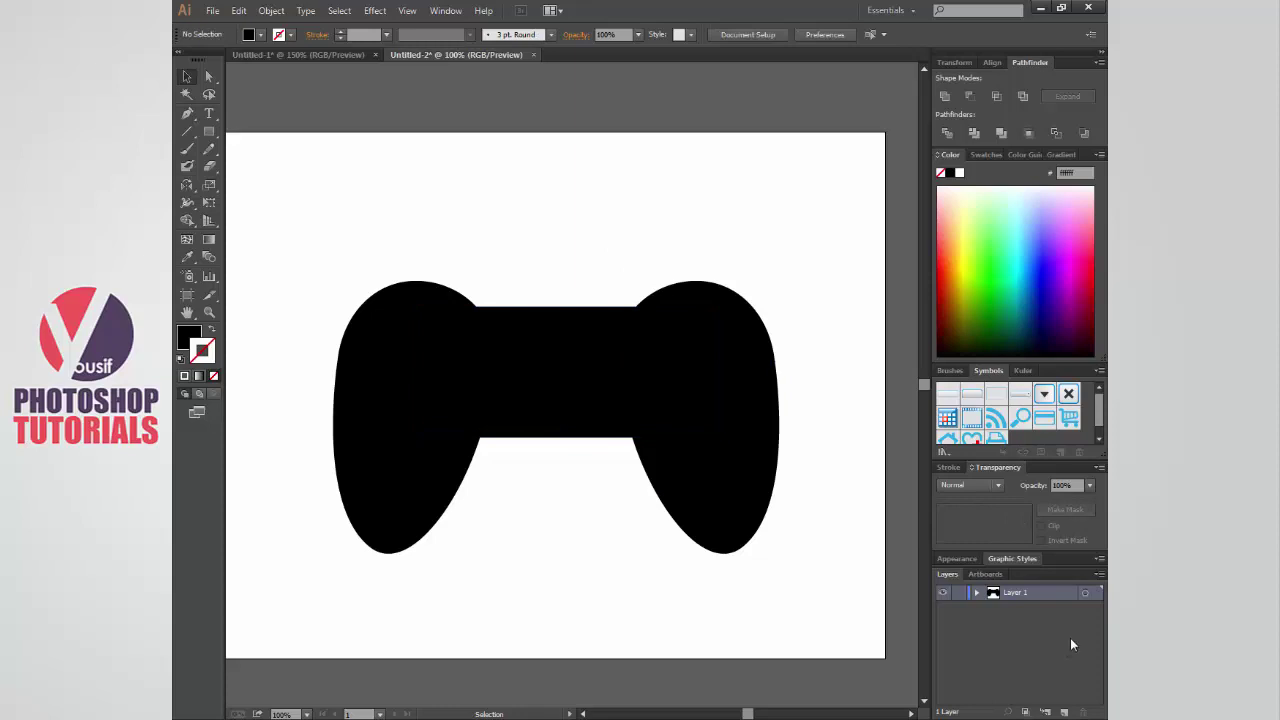
pyautogui.click(586, 366)
pyautogui.moveTo(565, 306); pyautogui.dragTo(565, 301)
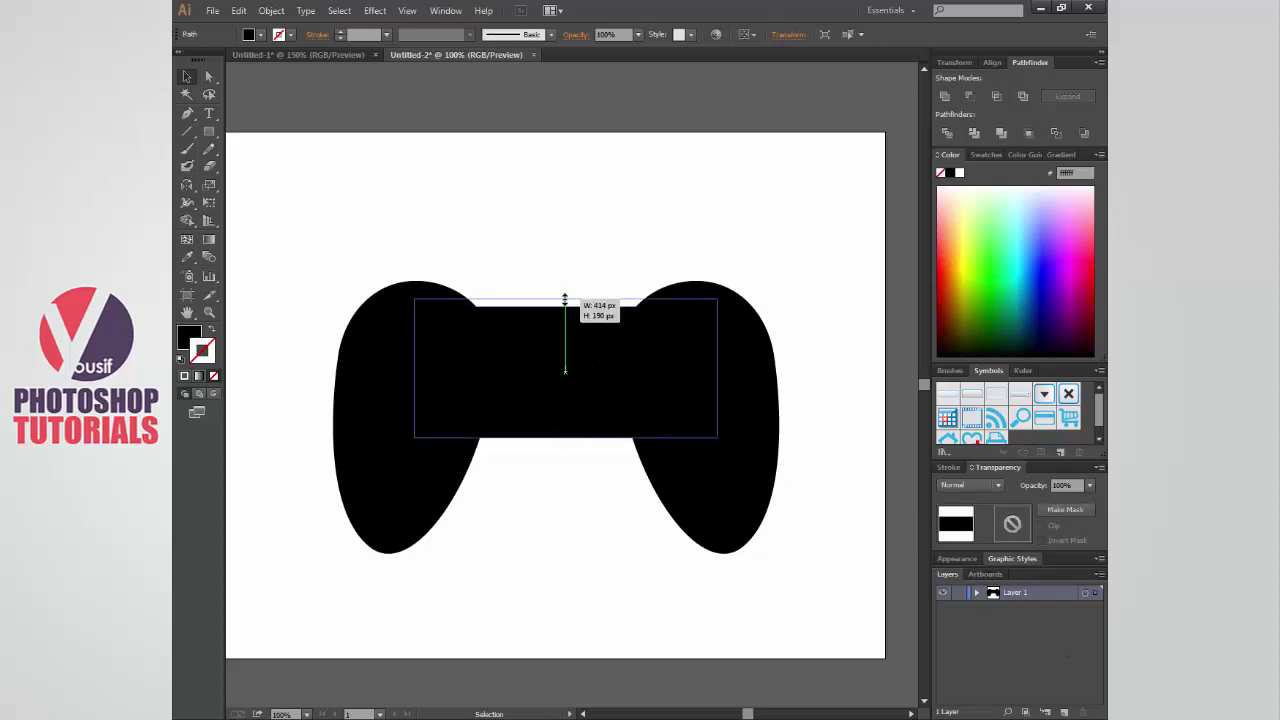
# - Move the central rectangle slightly down
pyautogui.click(578, 240)
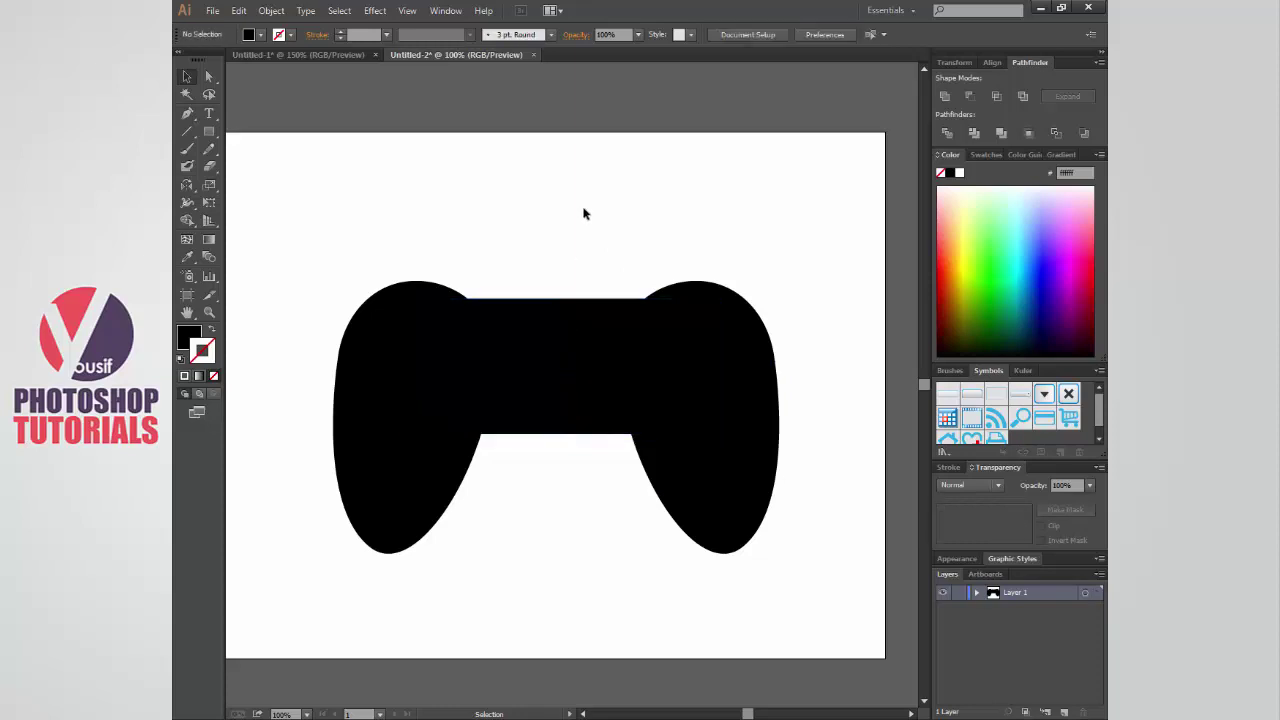
pyautogui.moveTo(582, 426); pyautogui.dragTo(576, 437)
pyautogui.click(580, 246)
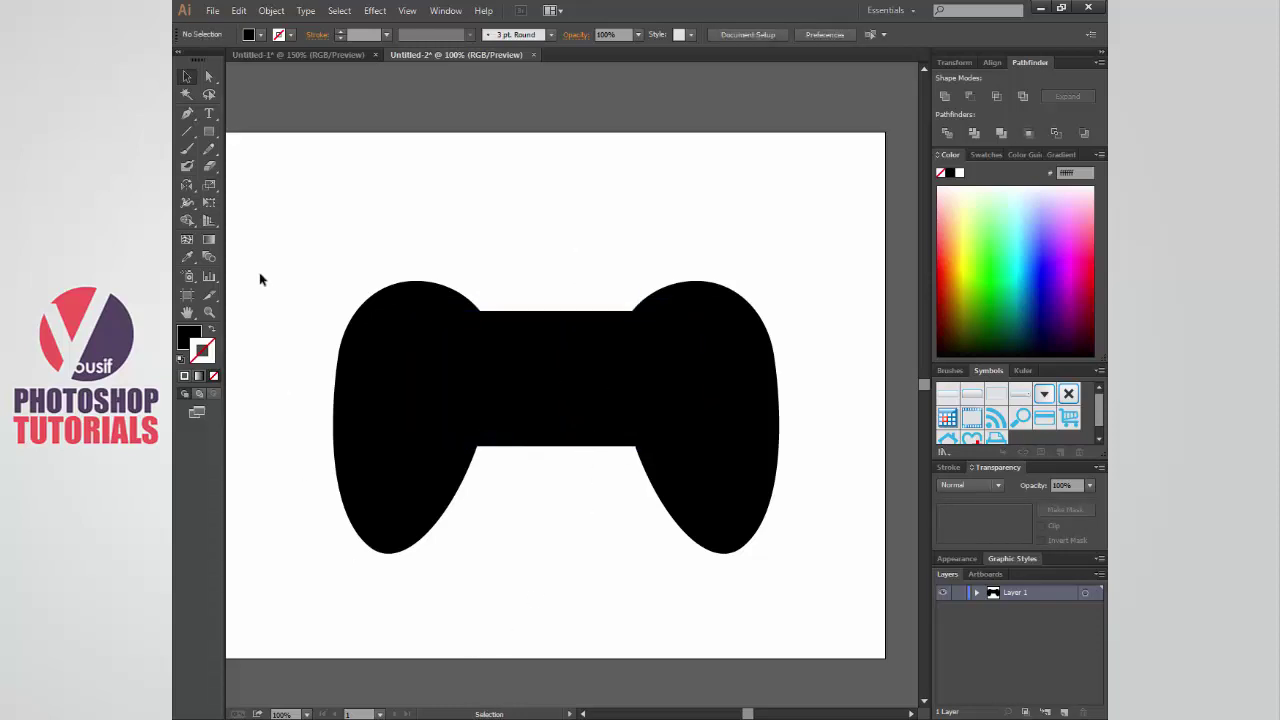
# - Draw a small circle at the controller's lower left and scale it to about 111%
pyautogui.moveTo(209, 131); pyautogui.dragTo(286, 166)
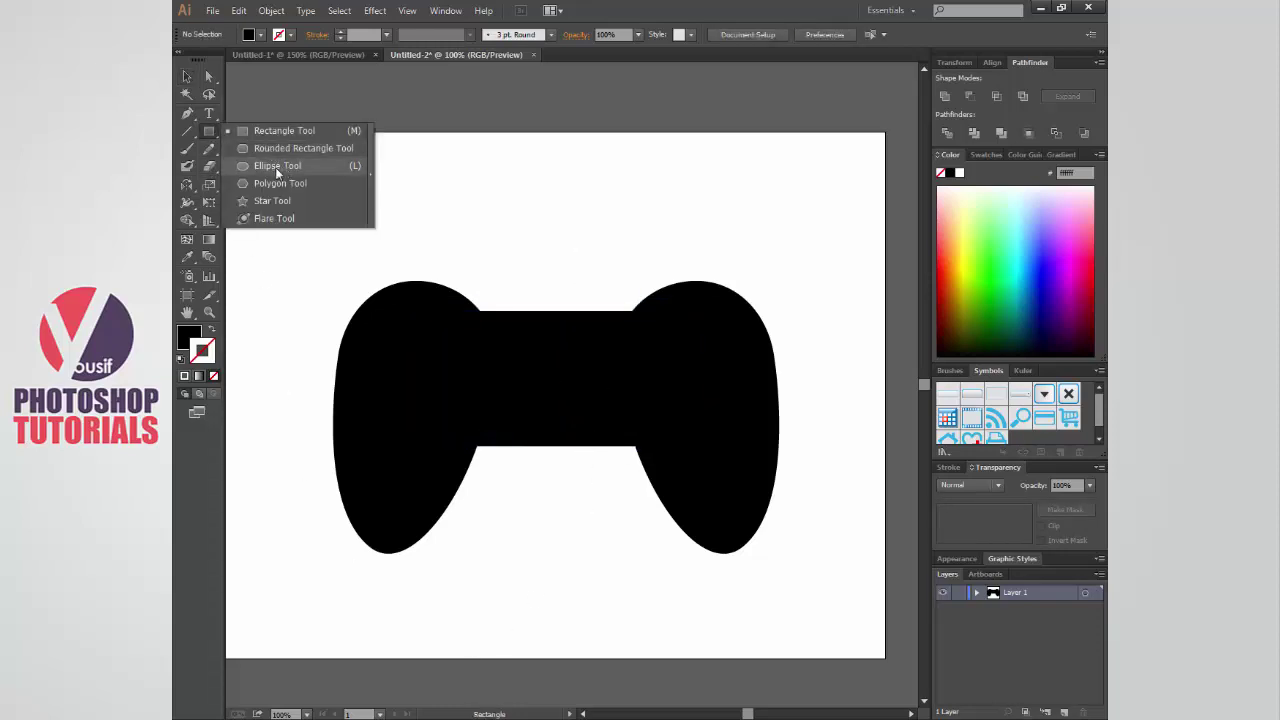
pyautogui.click(286, 166)
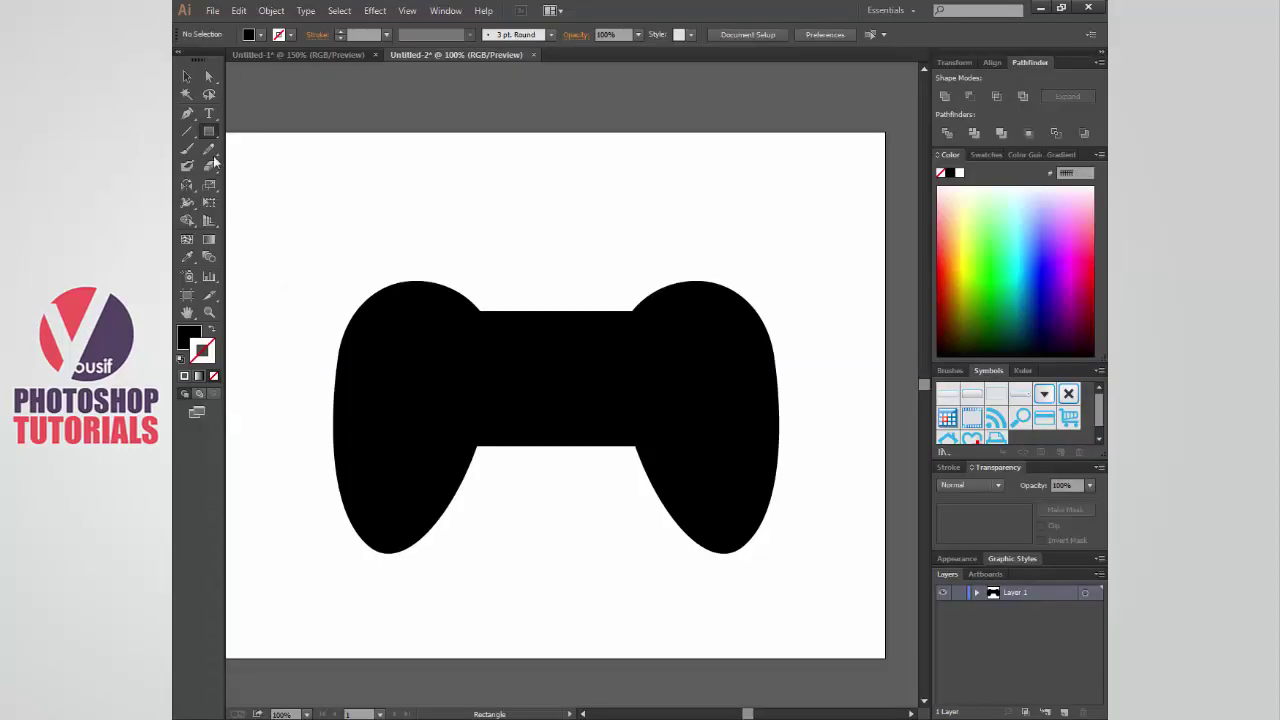
pyautogui.click(208, 131)
pyautogui.click(272, 165)
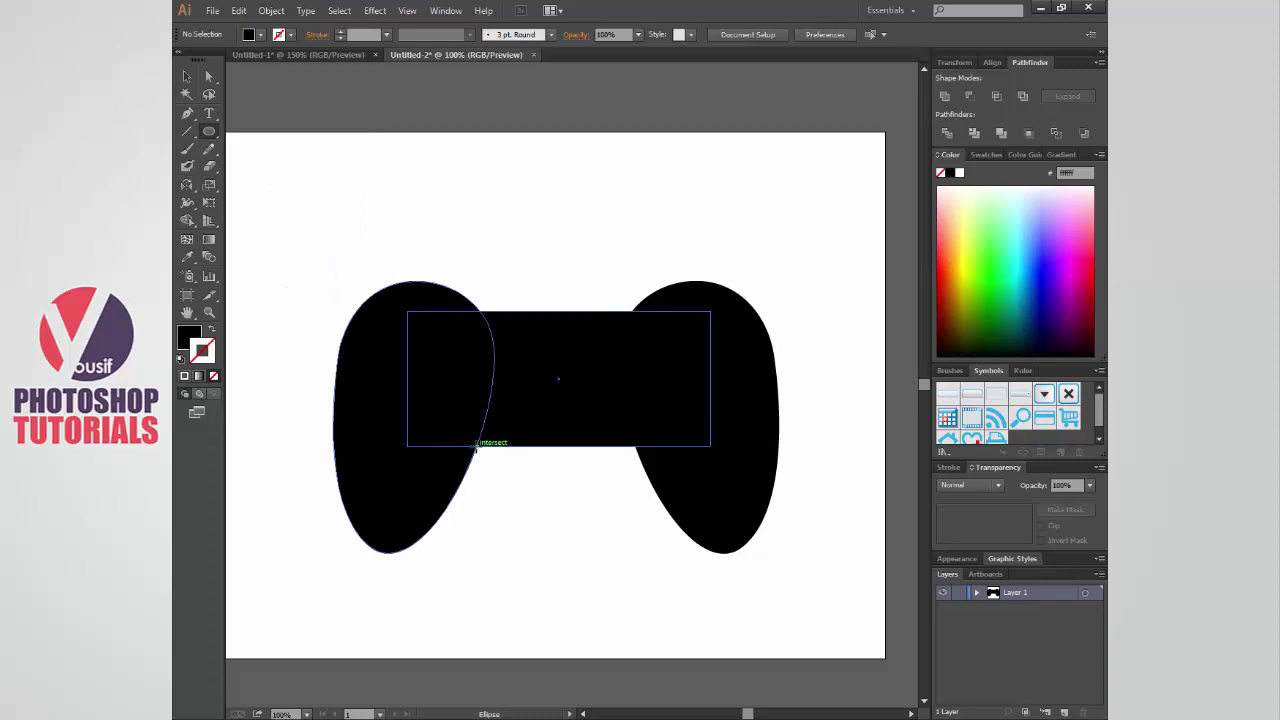
pyautogui.moveTo(476, 447); pyautogui.dragTo(501, 482)
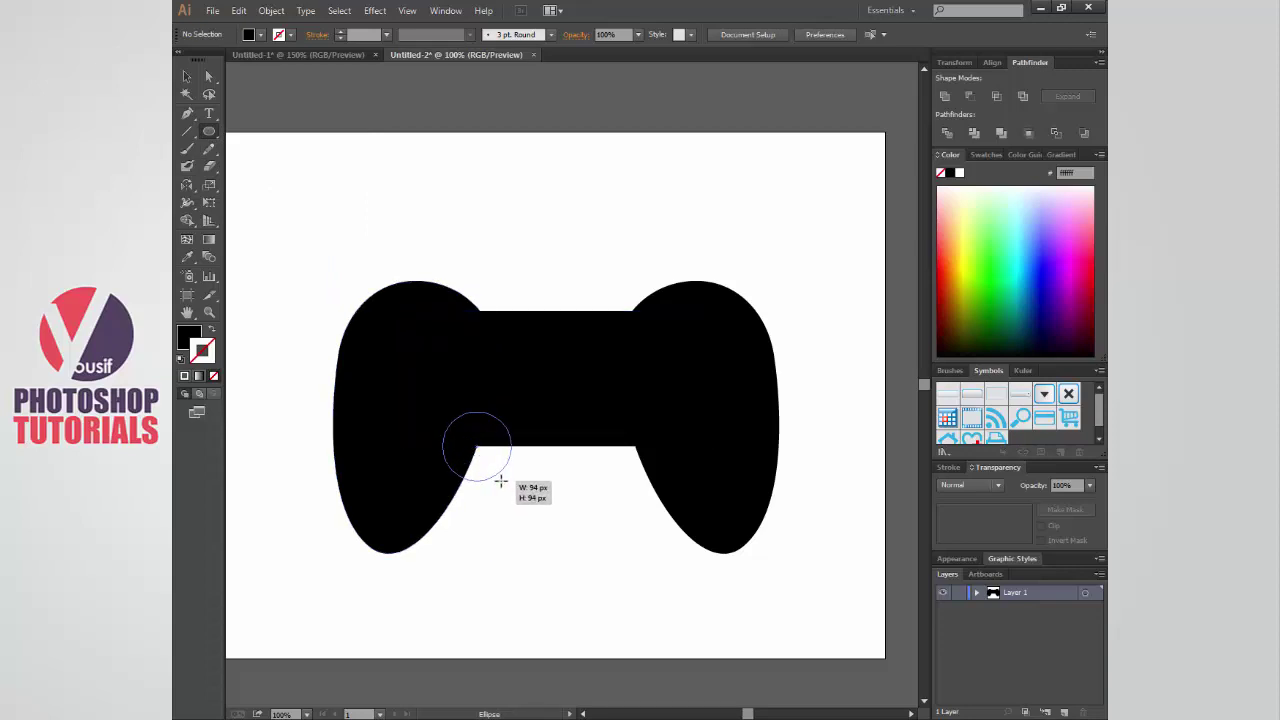
pyautogui.moveTo(501, 482); pyautogui.dragTo(501, 482)
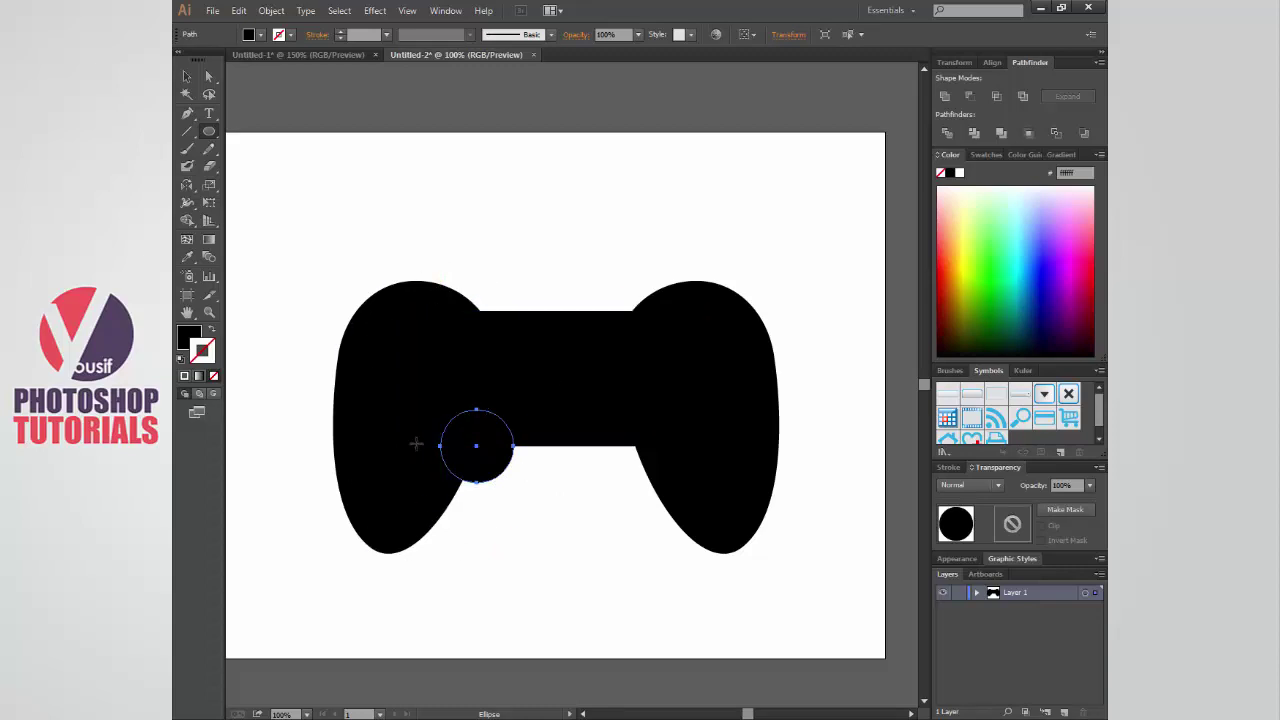
pyautogui.press('s')
pyautogui.moveTo(525, 478); pyautogui.dragTo(544, 508)
# - Copy the circle to the matching spot under the controller's right side
pyautogui.press('v')
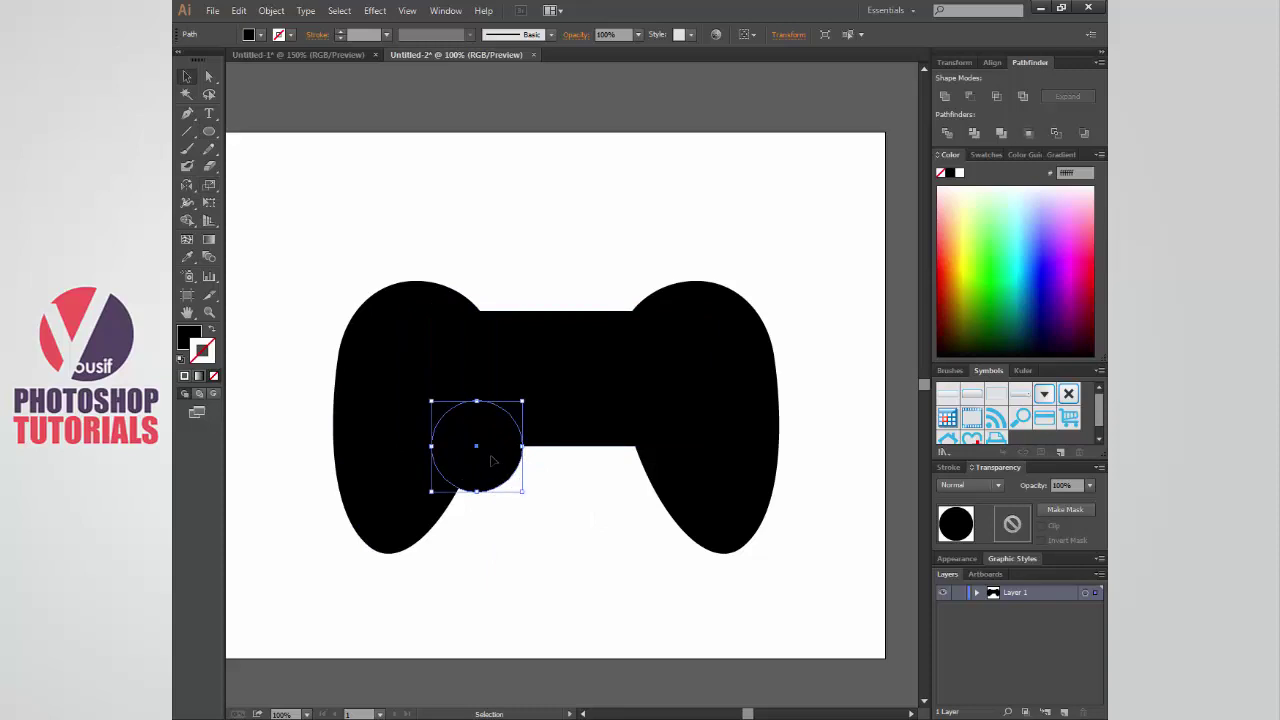
pyautogui.moveTo(496, 465); pyautogui.dragTo(651, 467)
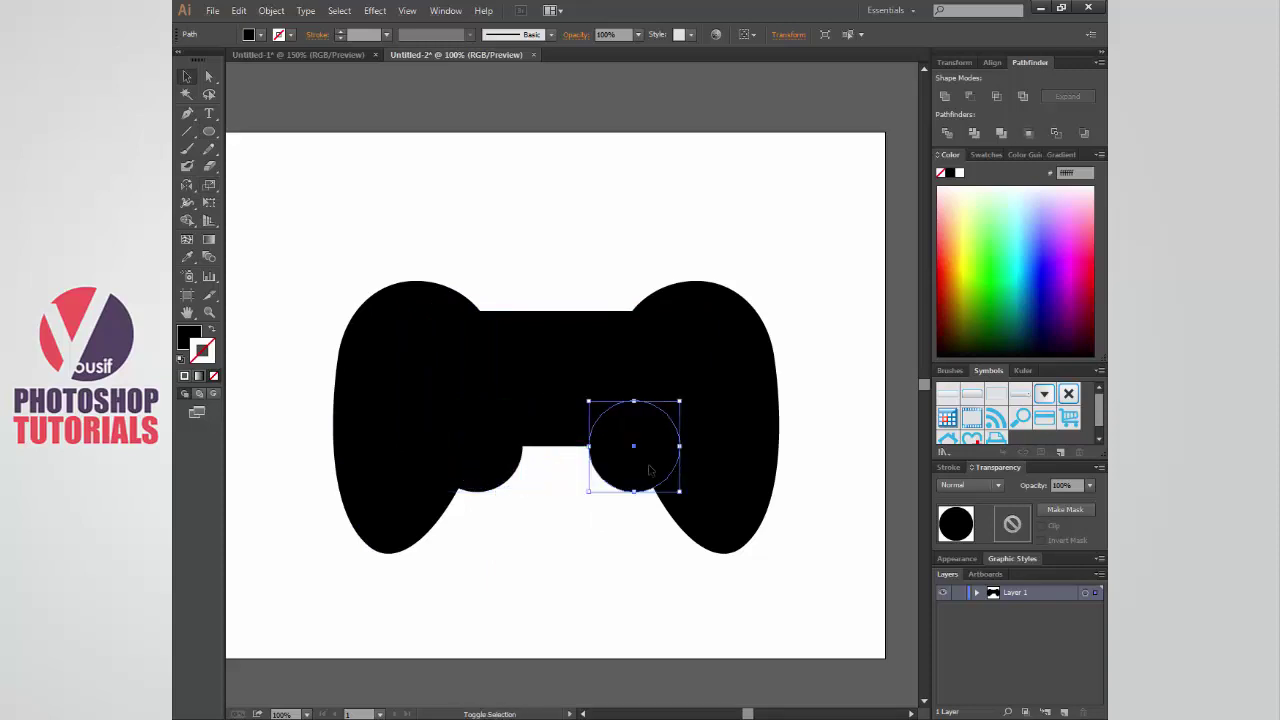
pyautogui.hotkey('ctrl', 'z')
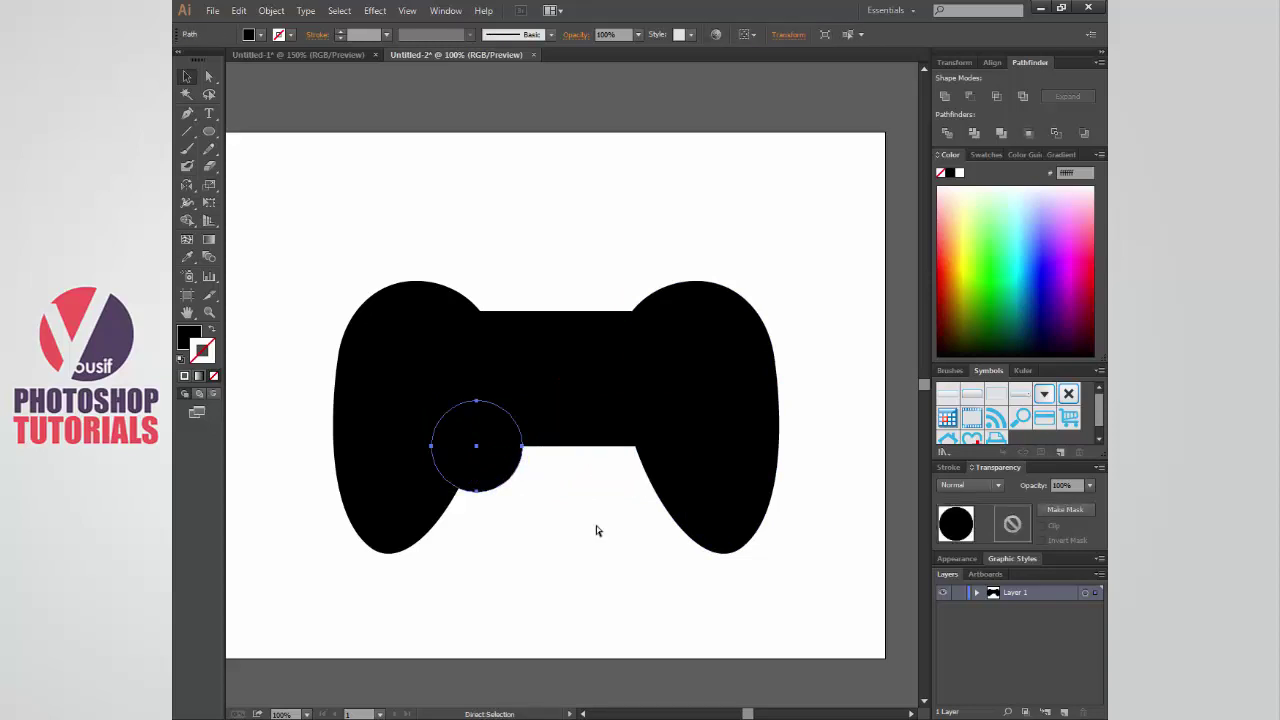
pyautogui.moveTo(500, 455); pyautogui.dragTo(638, 497)
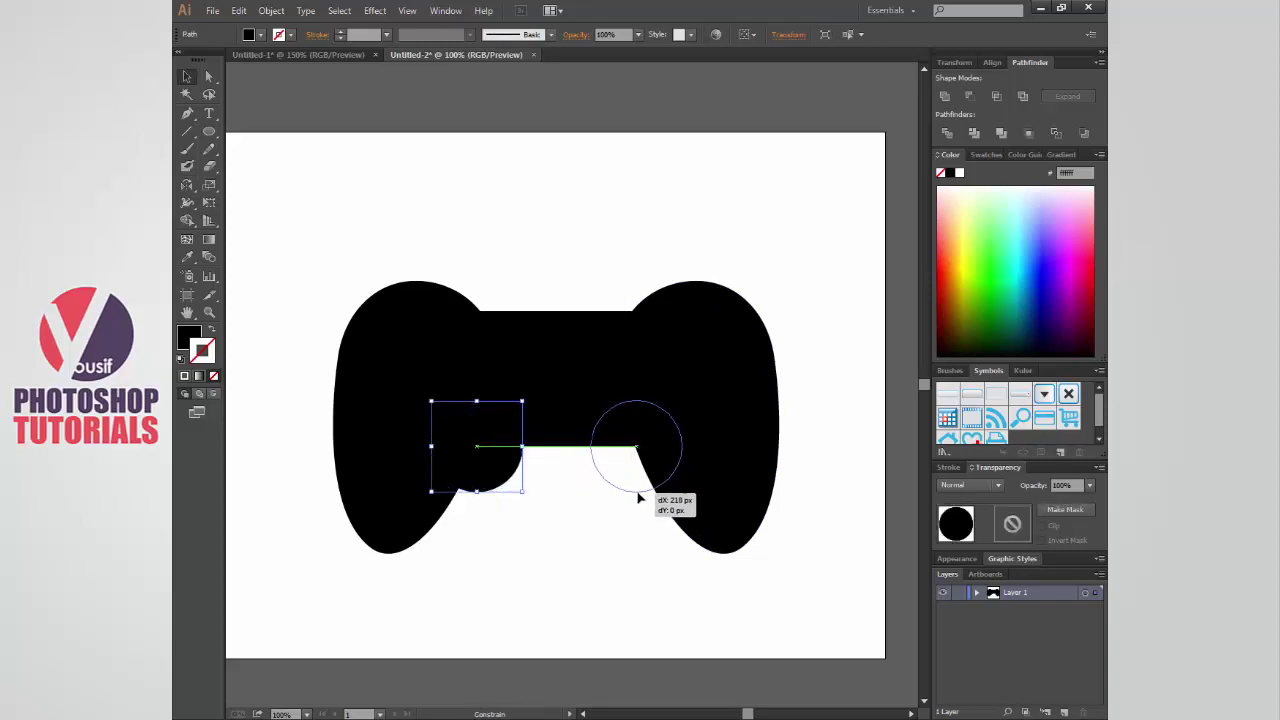
pyautogui.moveTo(638, 497); pyautogui.dragTo(639, 490)
pyautogui.click(630, 570)
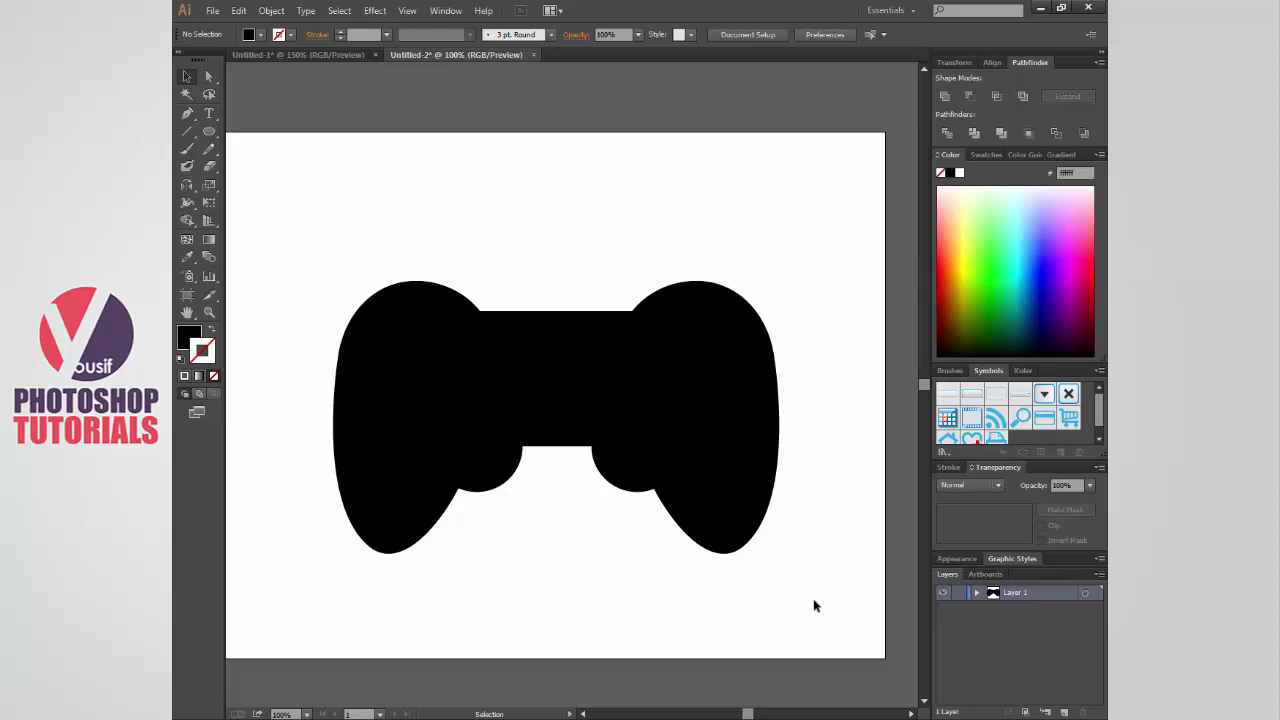
pyautogui.moveTo(814, 604)
pyautogui.mouseDown()
pyautogui.moveTo(299, 224)
pyautogui.moveTo(856, 600)
pyautogui.mouseUp()
# - Unite all controller pieces in Pathfinder, scale the result down slightly, and shift it left
pyautogui.click(186, 76)
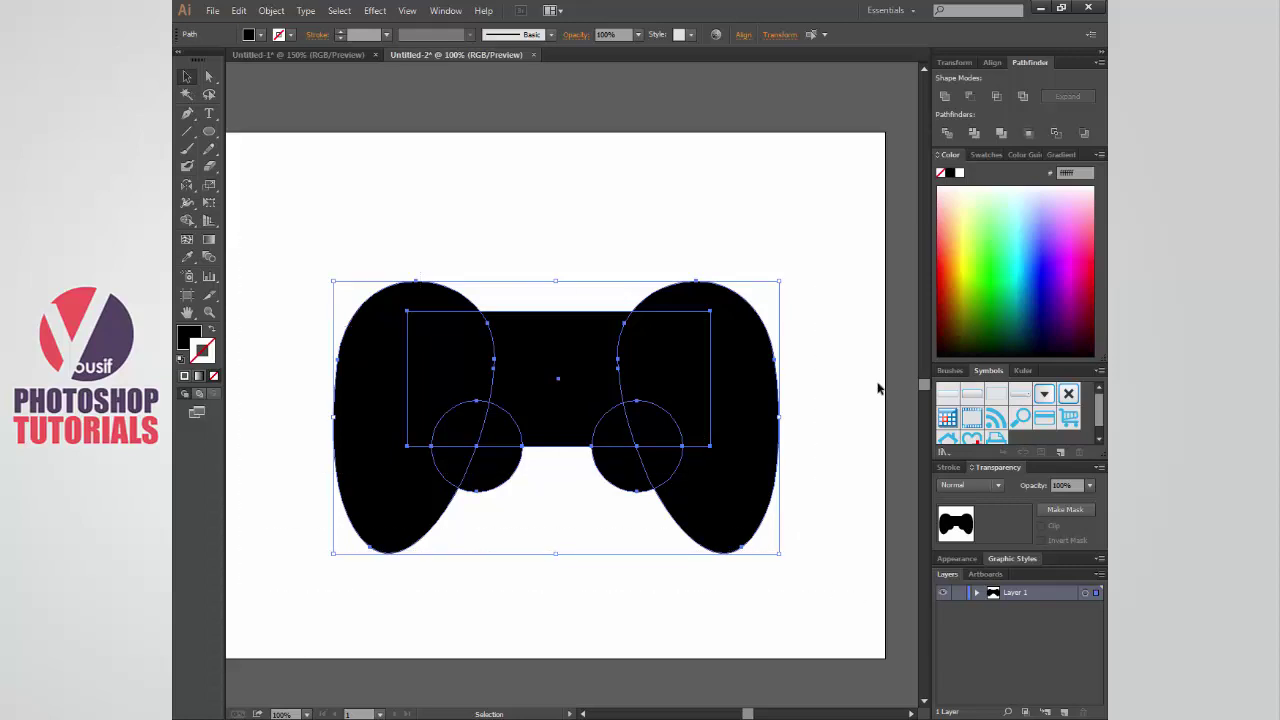
pyautogui.click(945, 96)
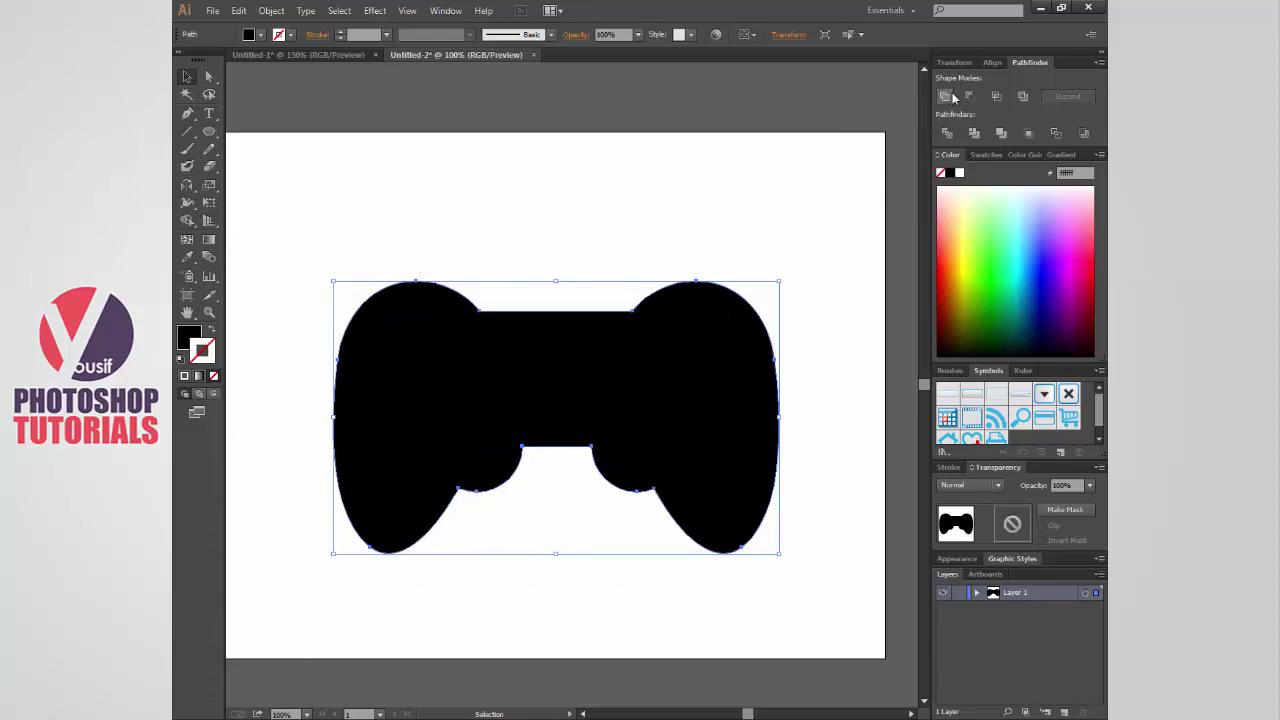
pyautogui.click(662, 152)
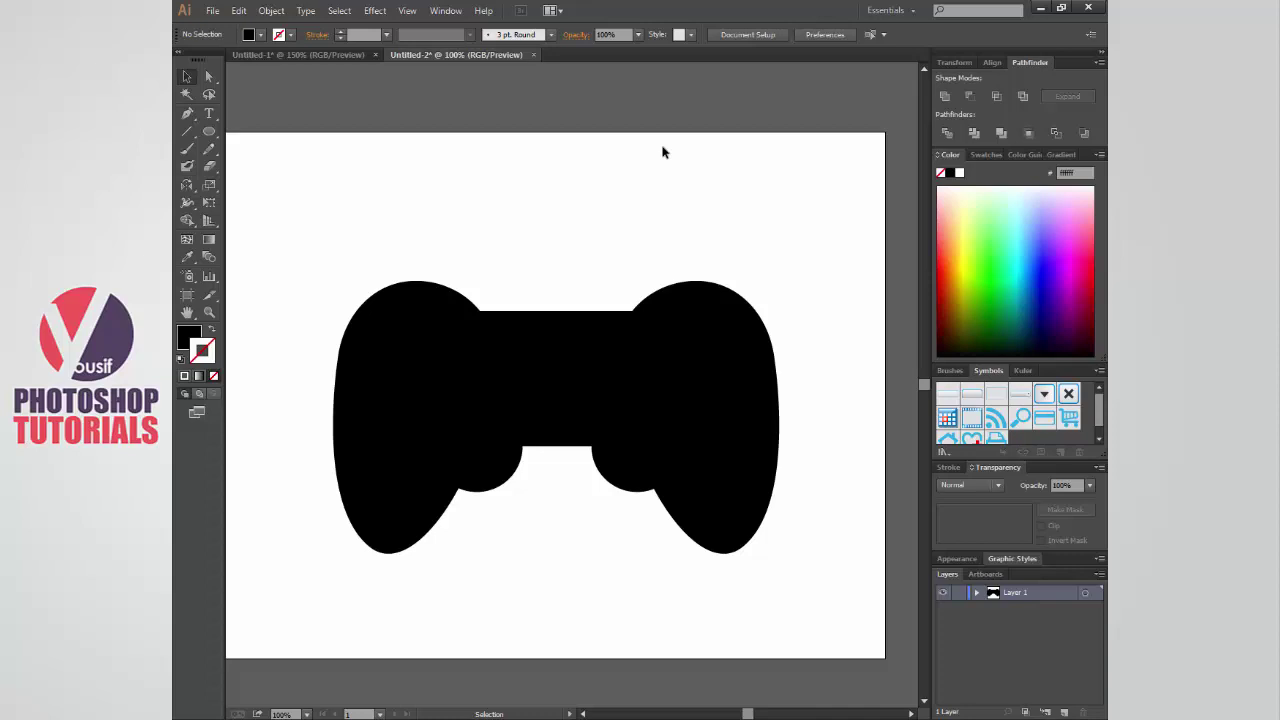
pyautogui.moveTo(703, 497)
pyautogui.mouseDown()
pyautogui.moveTo(745, 511)
pyautogui.moveTo(657, 347)
pyautogui.moveTo(783, 527)
pyautogui.moveTo(754, 502)
pyautogui.mouseUp()
pyautogui.press('s')
pyautogui.press('v')
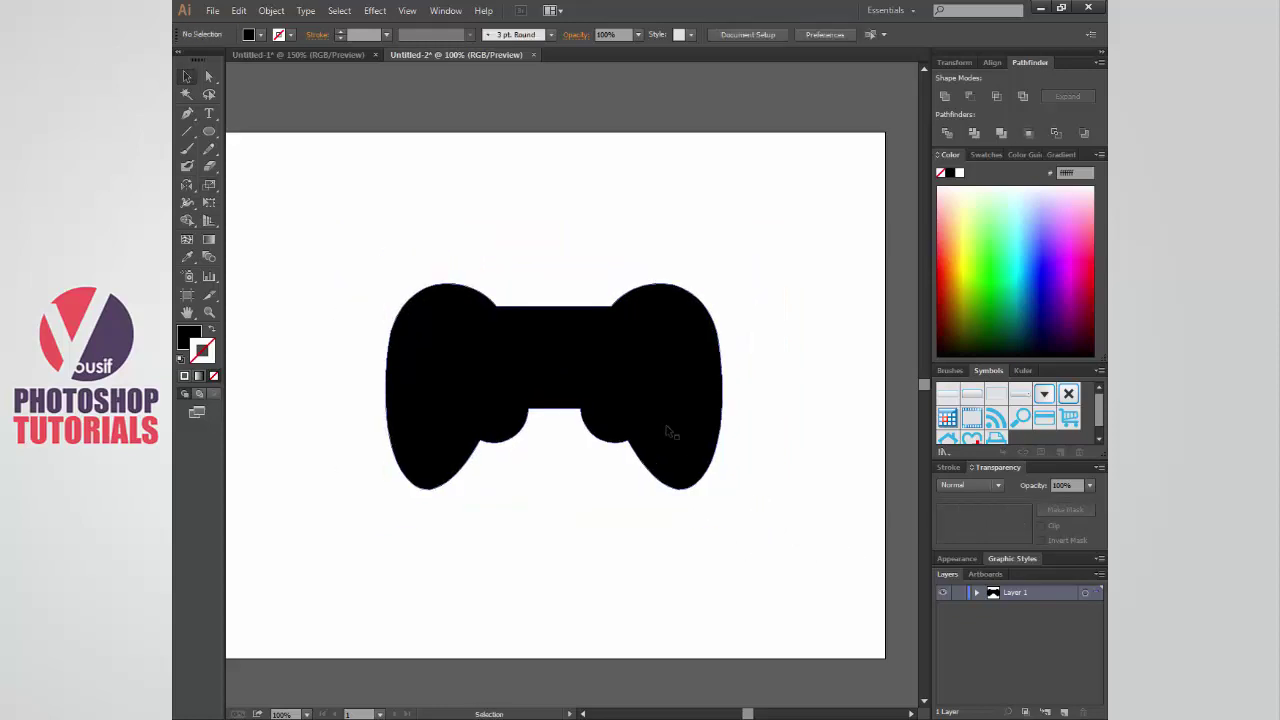
pyautogui.moveTo(666, 425); pyautogui.dragTo(625, 446)
pyautogui.click(760, 521)
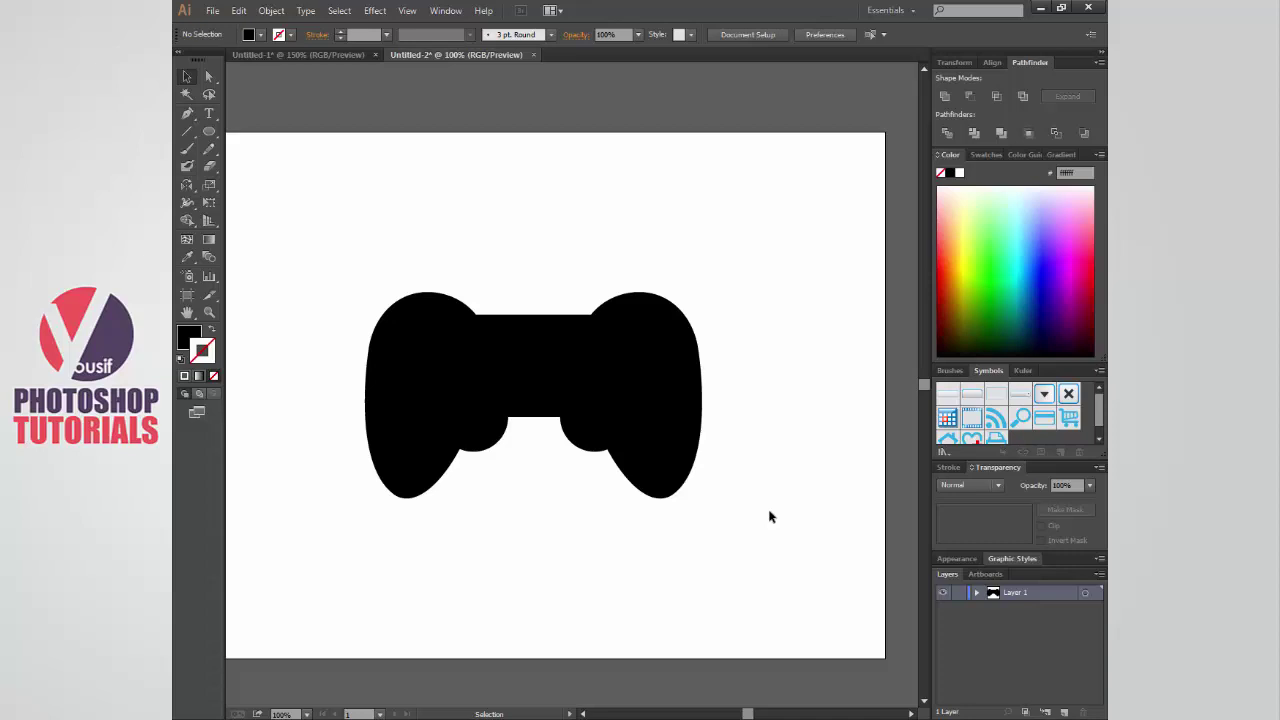
# - Draw a large black circle outward from the controller's centre
pyautogui.moveTo(543, 389); pyautogui.dragTo(564, 395)
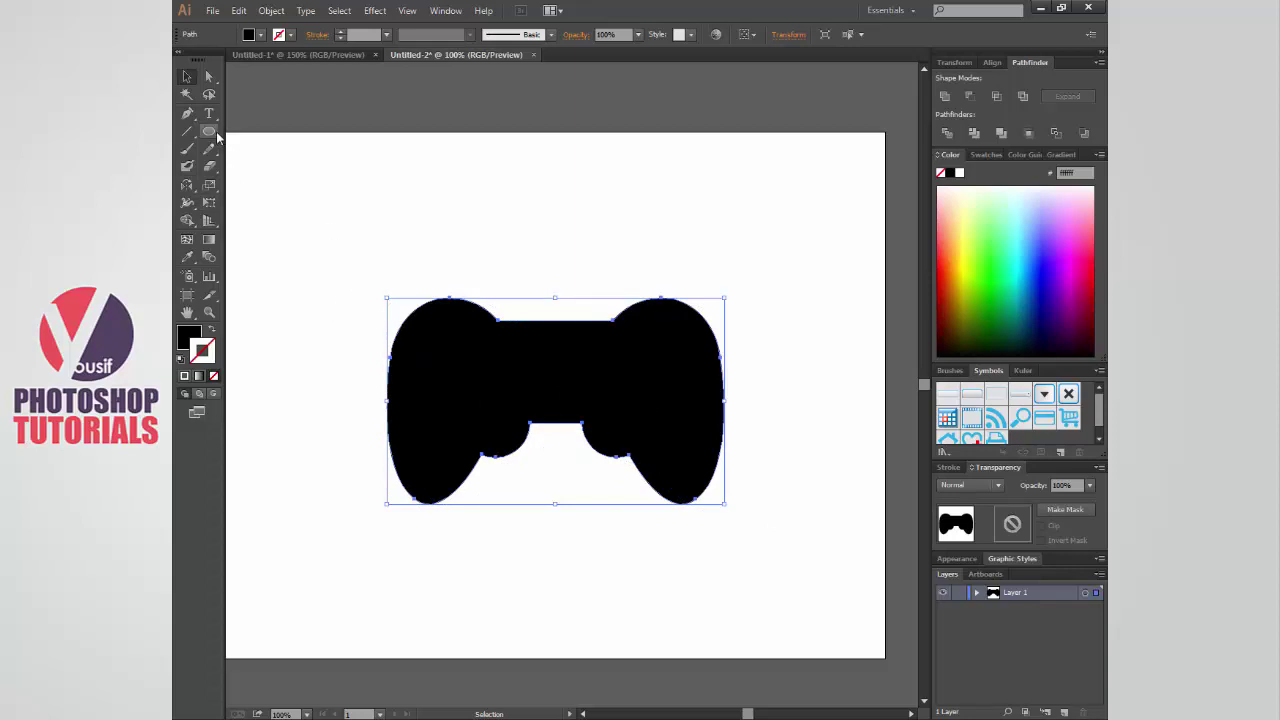
pyautogui.moveTo(209, 131); pyautogui.dragTo(278, 170)
pyautogui.click(274, 171)
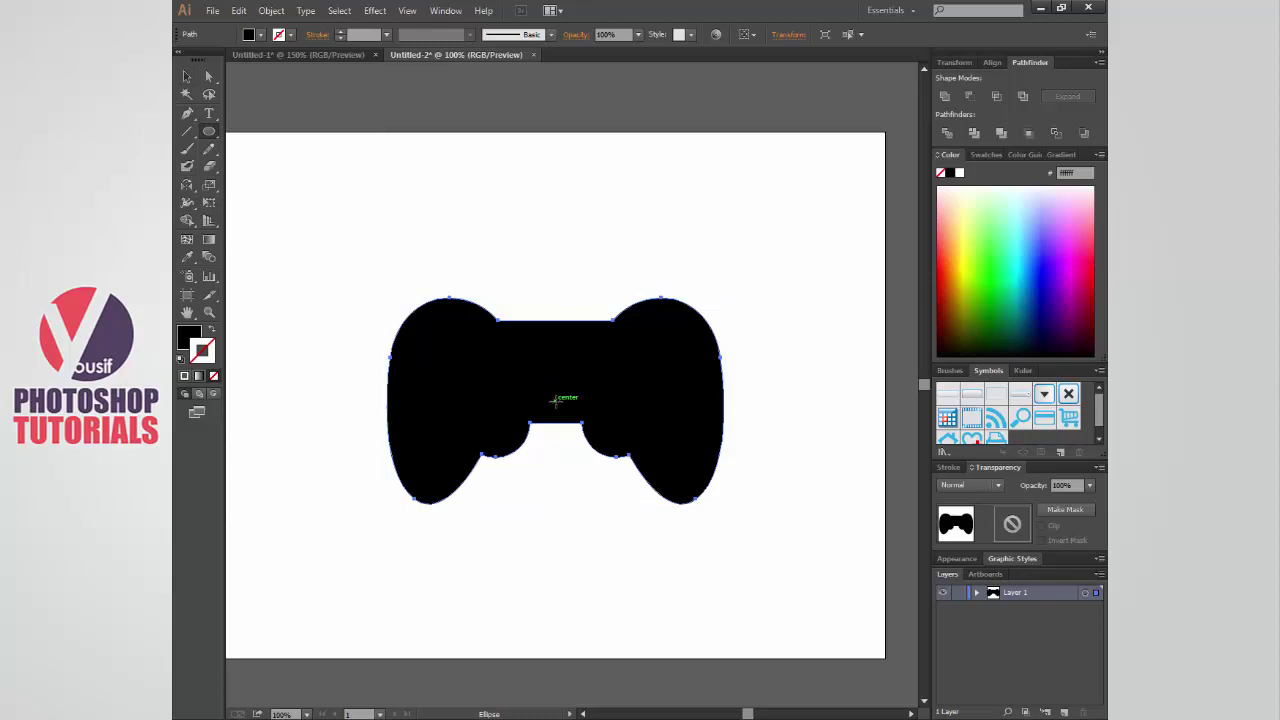
pyautogui.moveTo(555, 399); pyautogui.dragTo(754, 614)
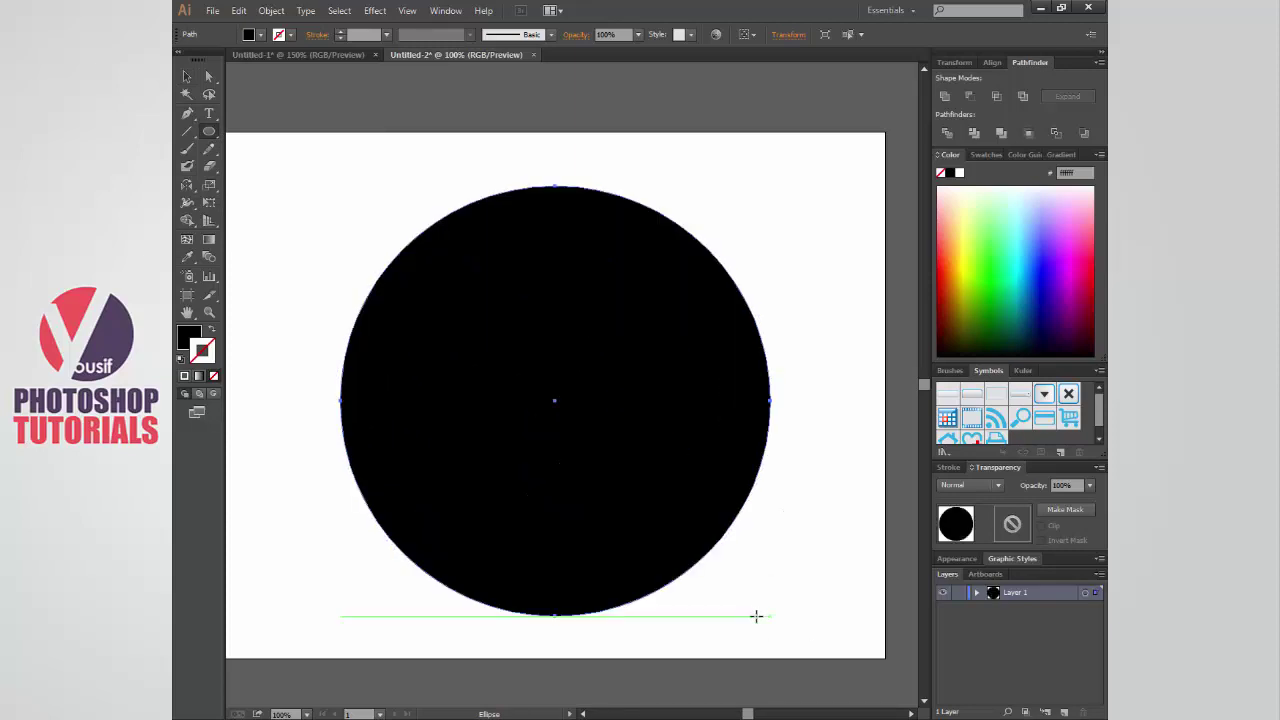
pyautogui.press('v')
# - Toggle Smart Guides from the View menu
pyautogui.click(407, 11)
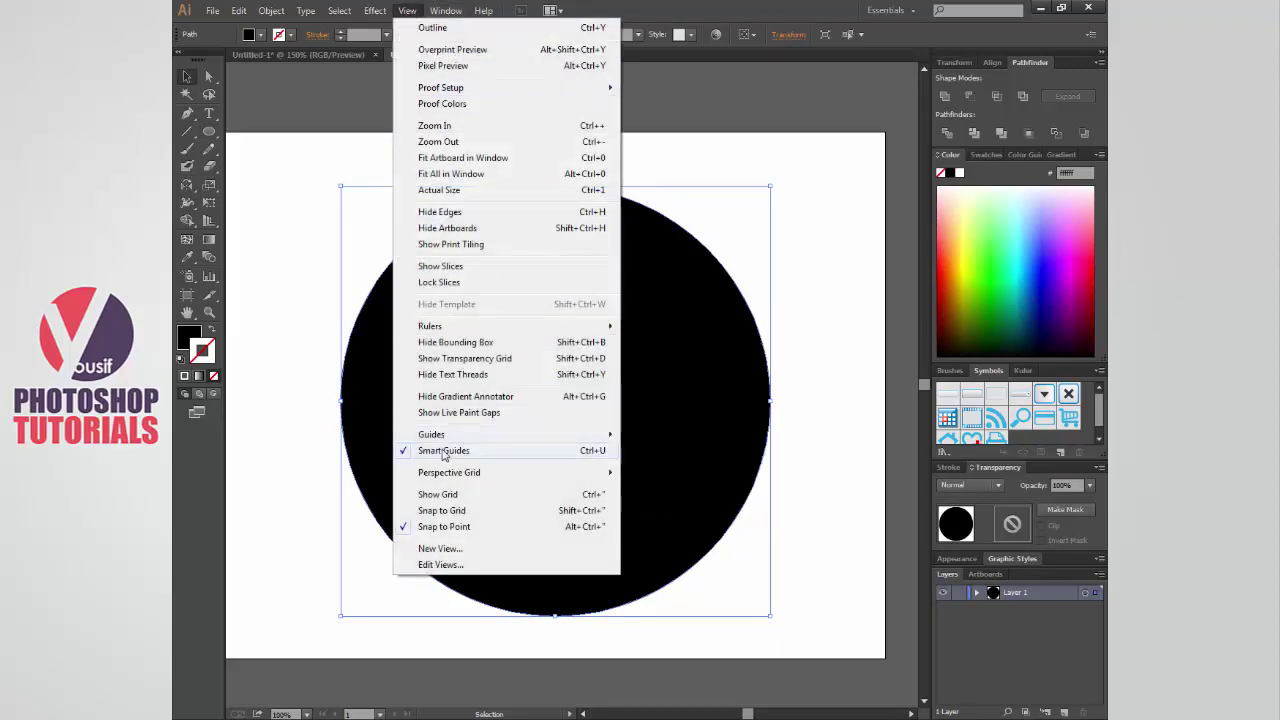
pyautogui.click(333, 392)
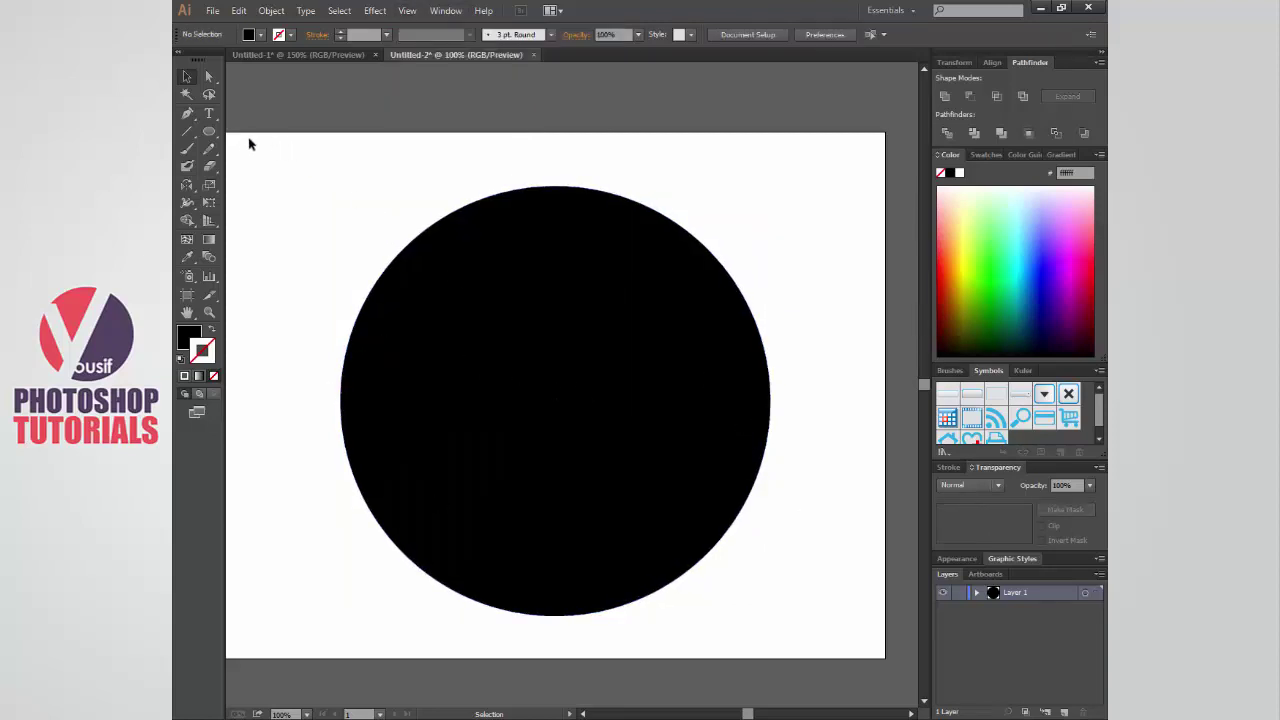
pyautogui.click(209, 131)
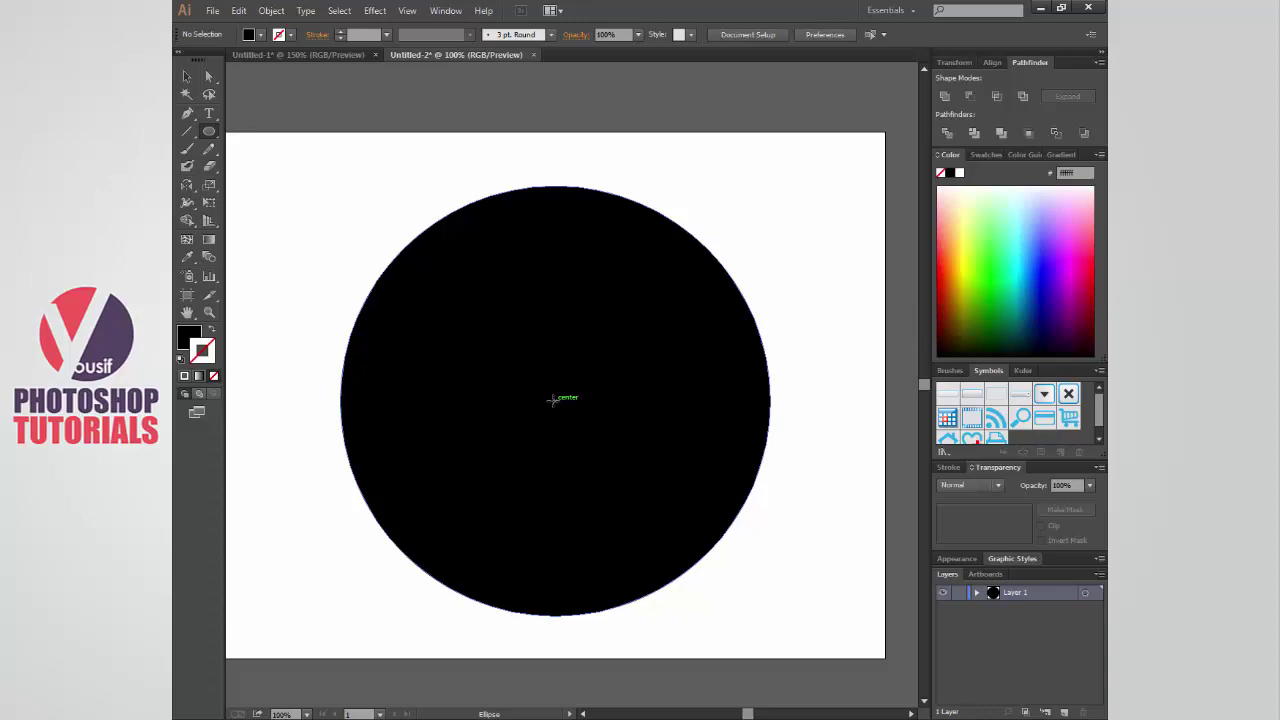
# - Scale the FLATCOLORSUI.jpg palette down to a small thumbnail at the top-left, beside the black circle
pyautogui.press('v')
pyautogui.click(636, 410)
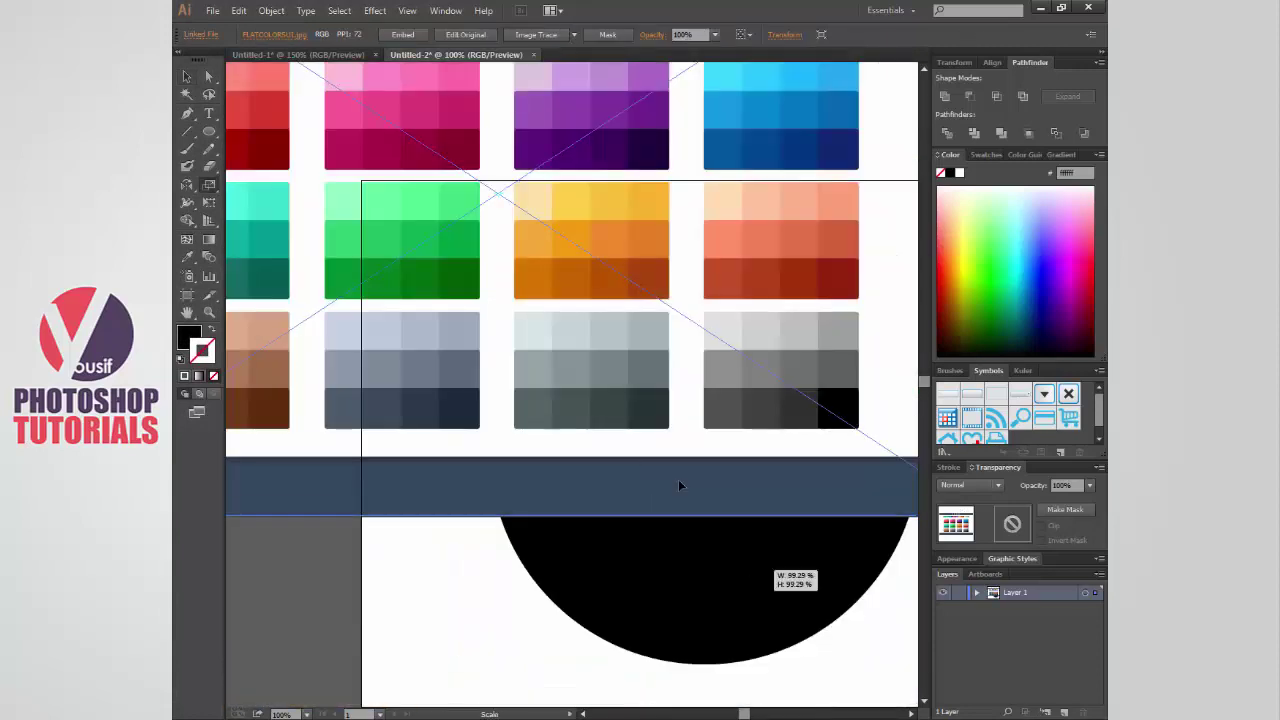
pyautogui.moveTo(678, 485); pyautogui.dragTo(487, 187)
pyautogui.press('v')
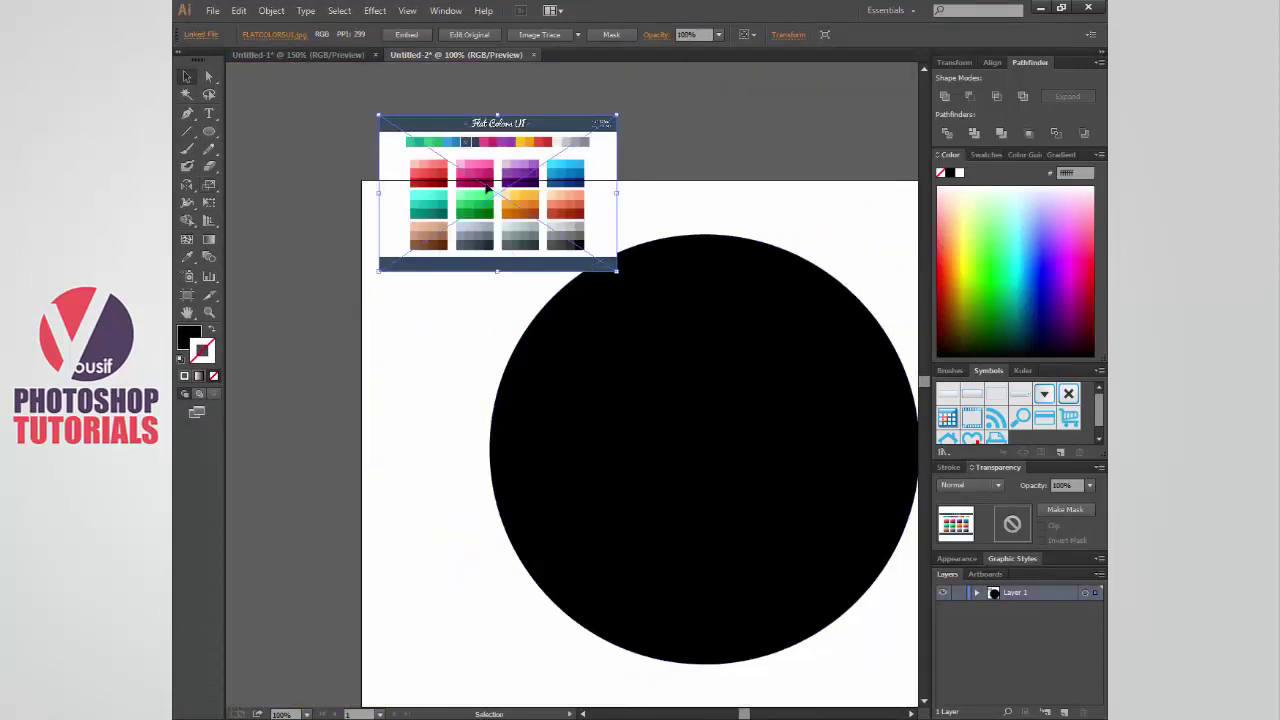
pyautogui.moveTo(650, 251); pyautogui.dragTo(497, 279)
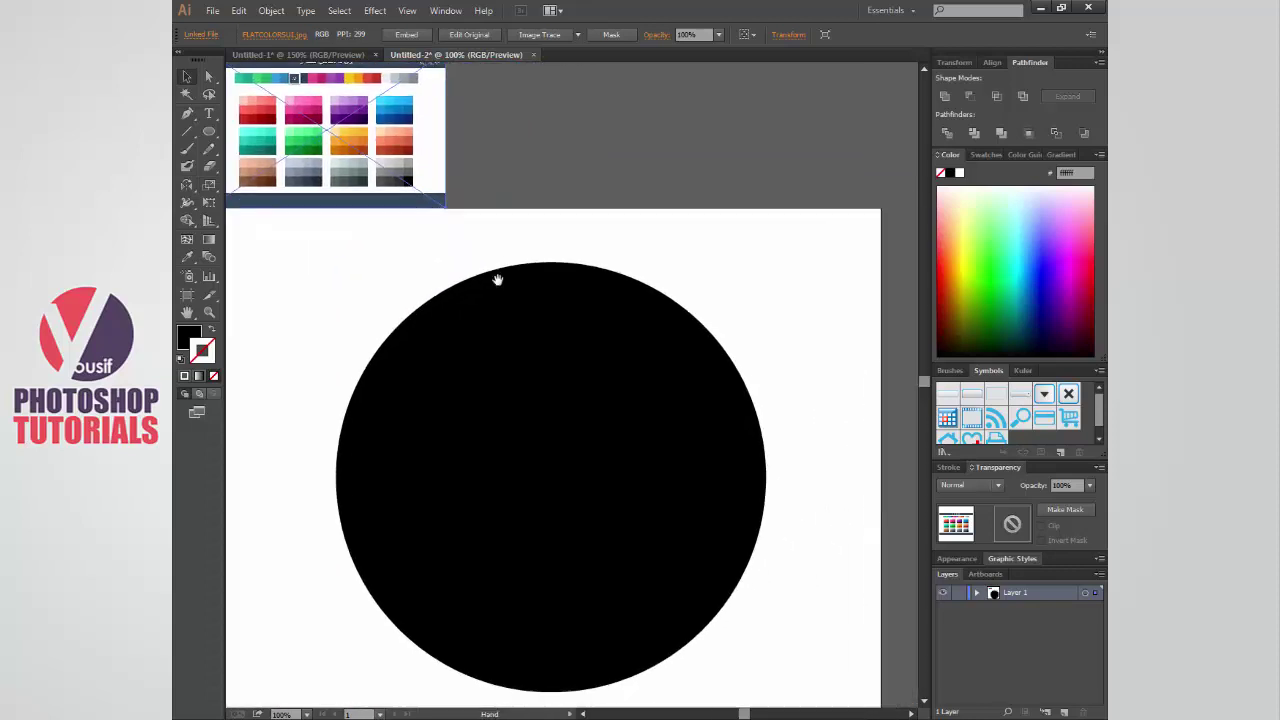
pyautogui.click(552, 384)
# - Fill the large circle with red sampled from the swatch image
pyautogui.press('o')
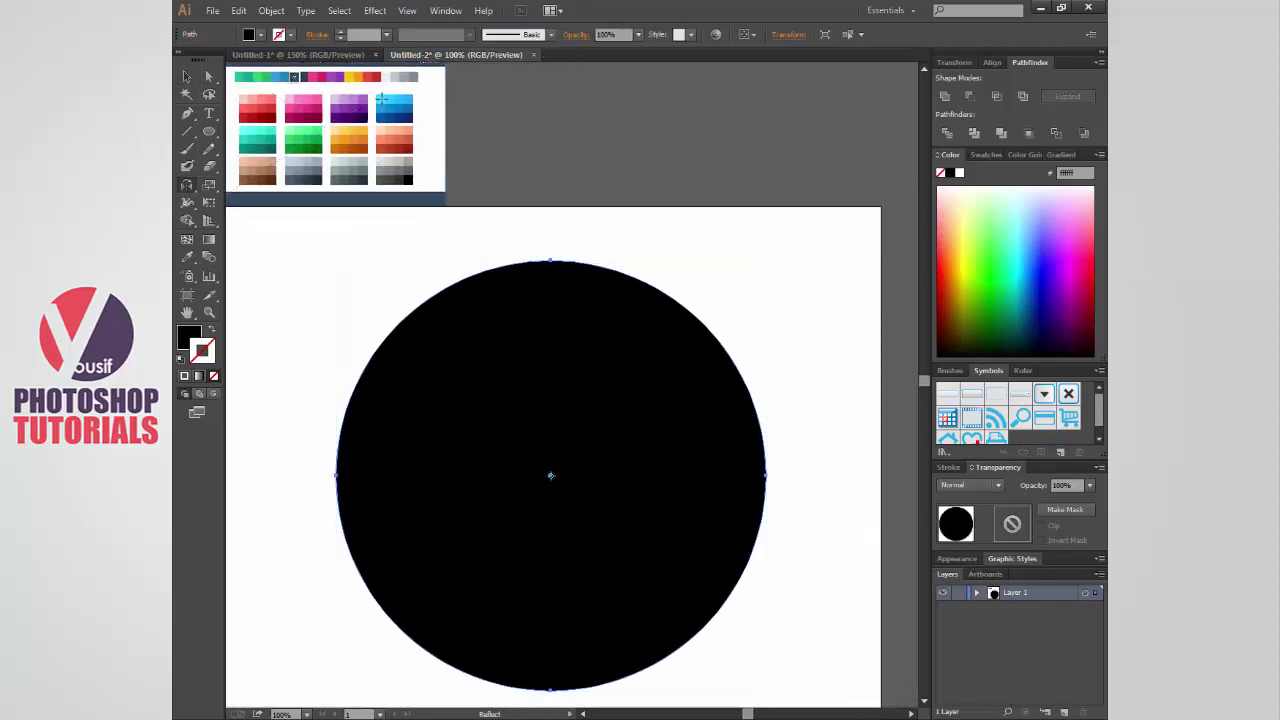
pyautogui.press('i')
pyautogui.click(378, 76)
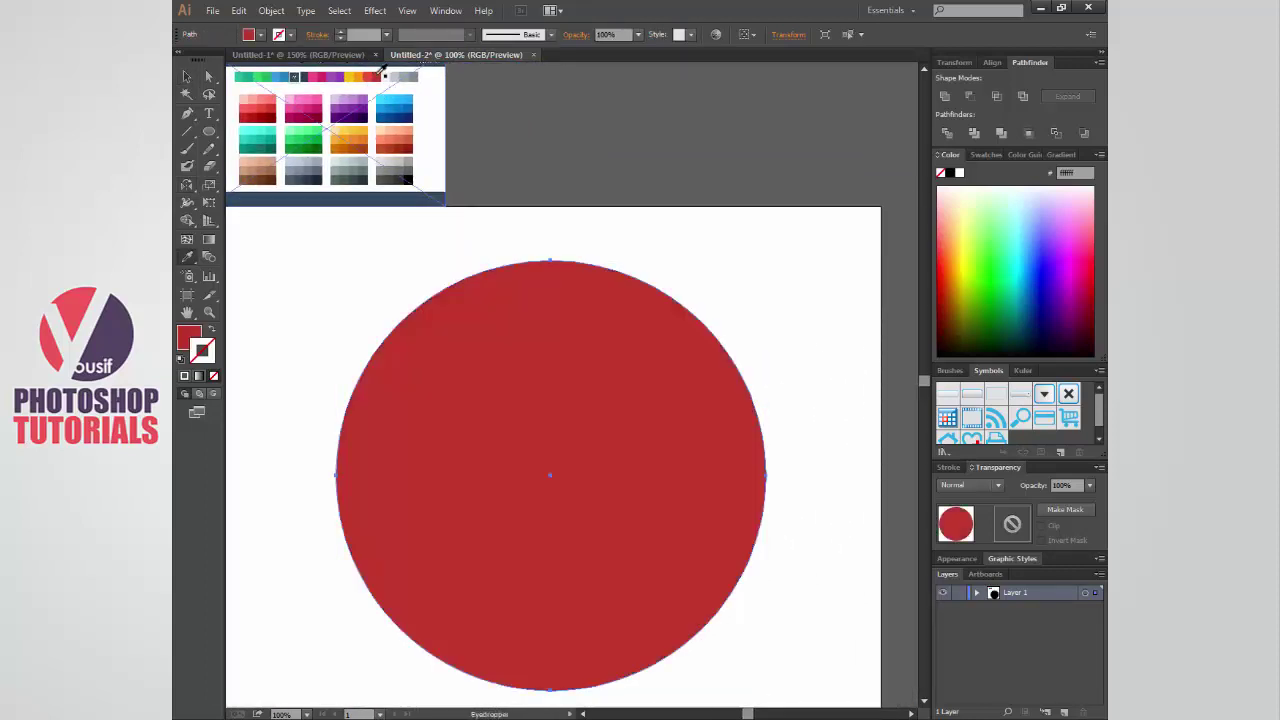
pyautogui.press('v')
pyautogui.click(592, 189)
pyautogui.click(634, 320)
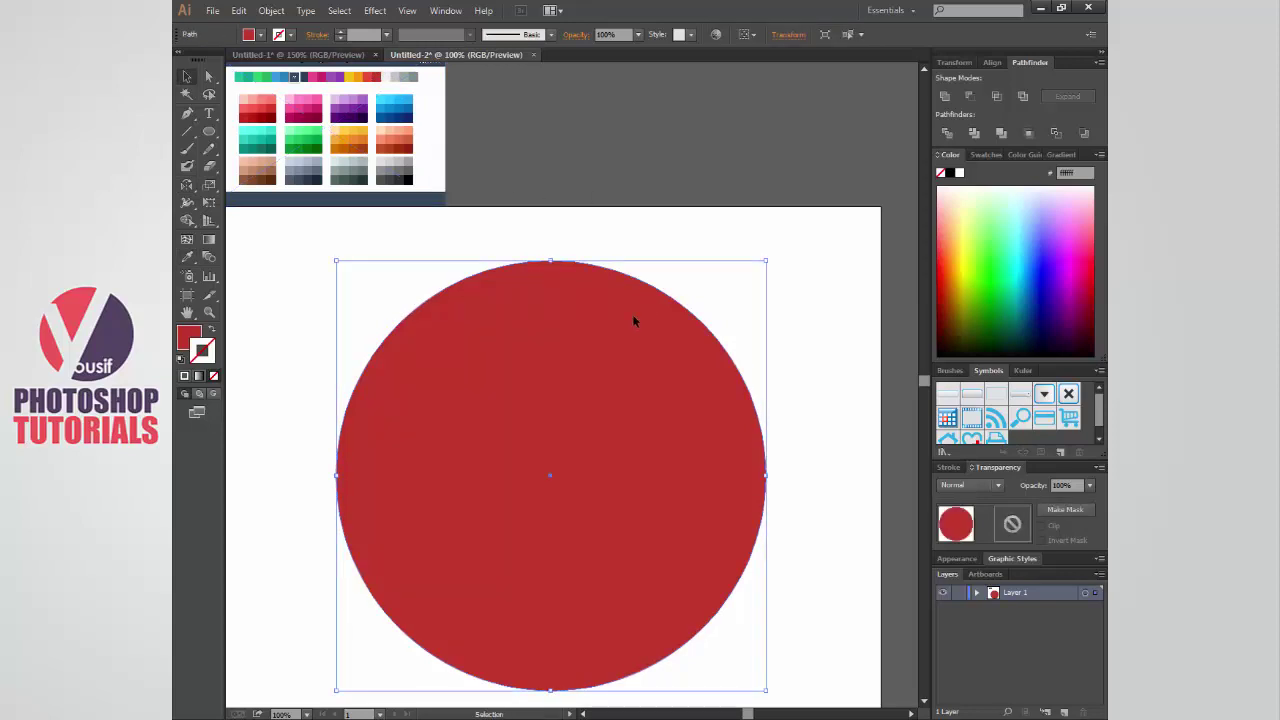
# - Paste the black controller shape over the red circle and select both shapes
pyautogui.press('a')
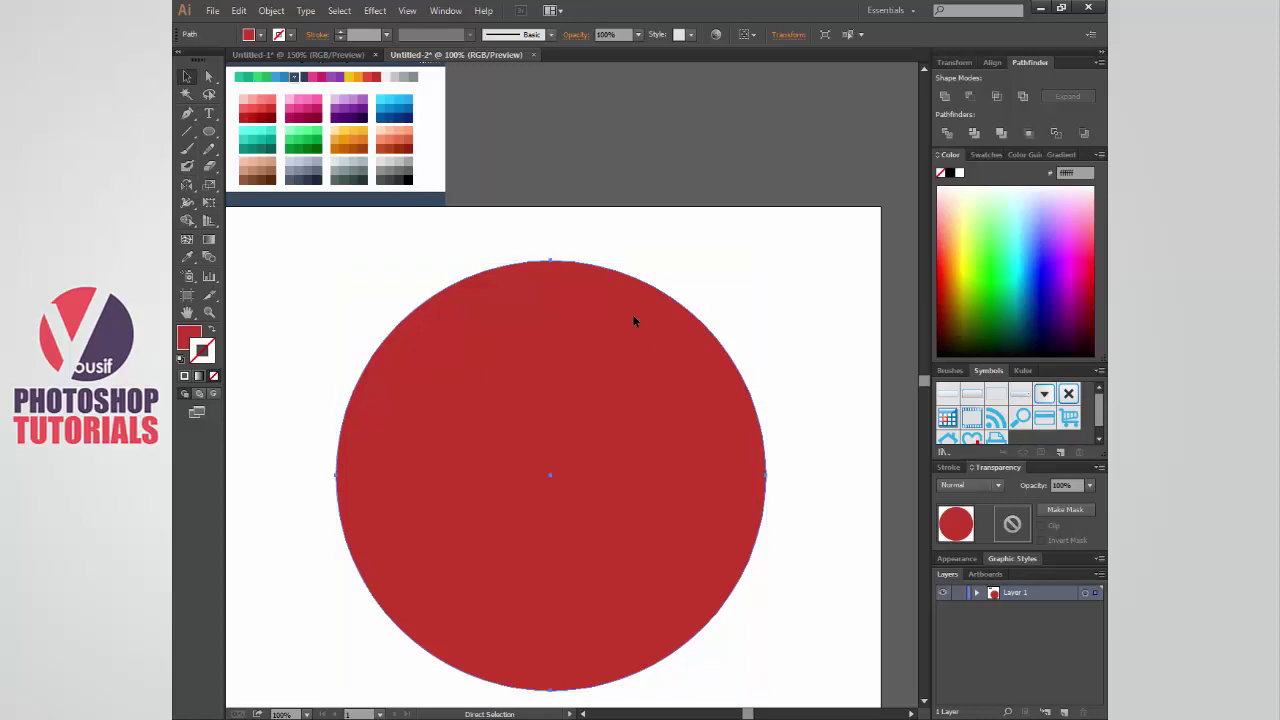
pyautogui.hotkey('ctrl', 'v')
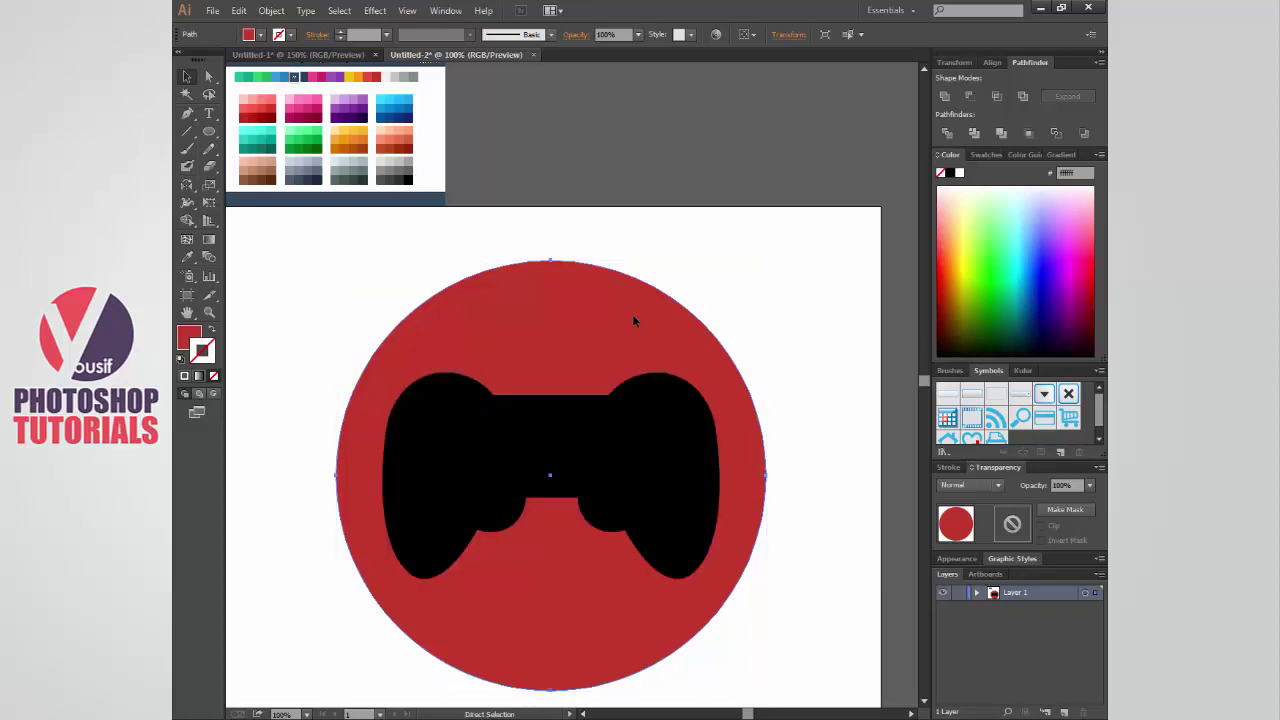
pyautogui.press('v')
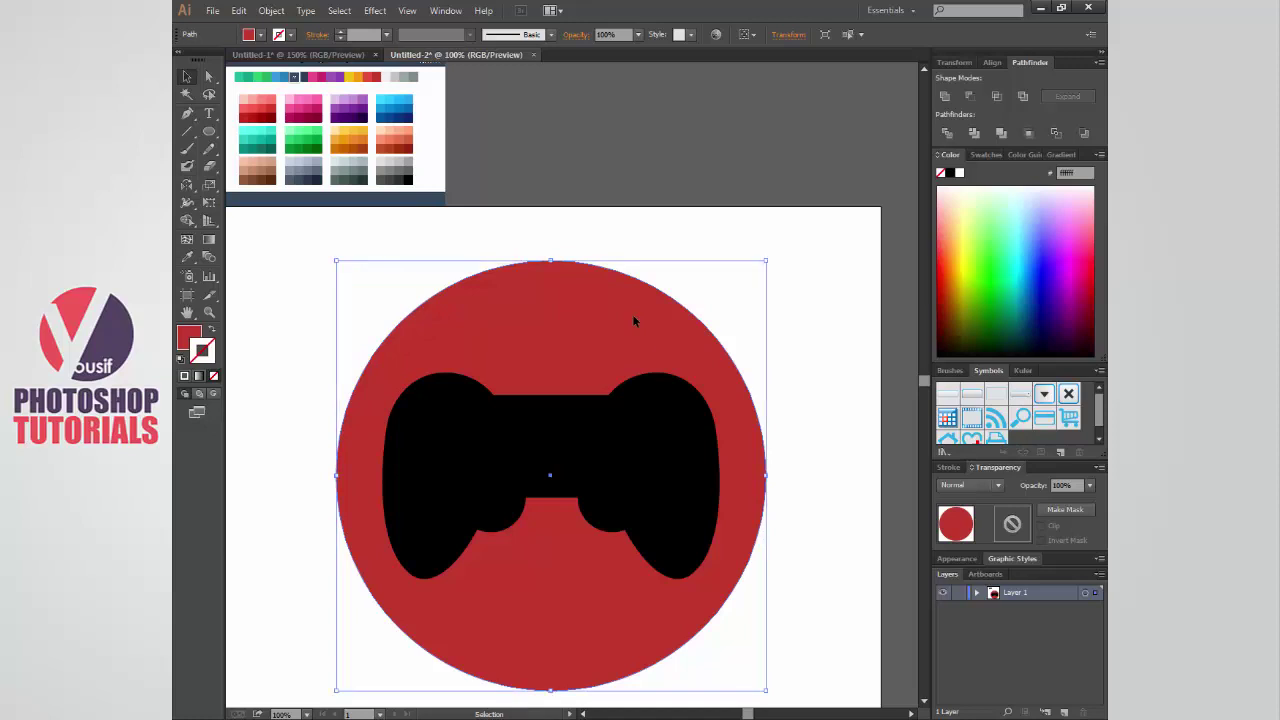
pyautogui.click(835, 537)
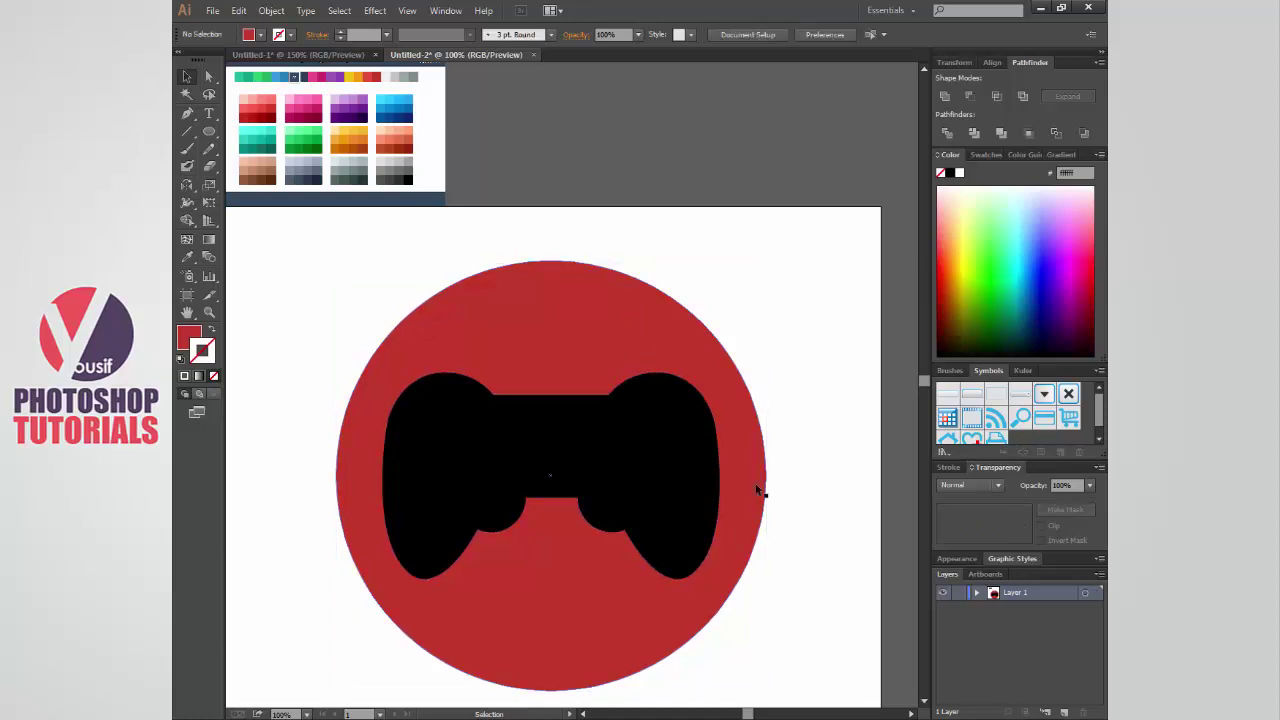
pyautogui.click(542, 412)
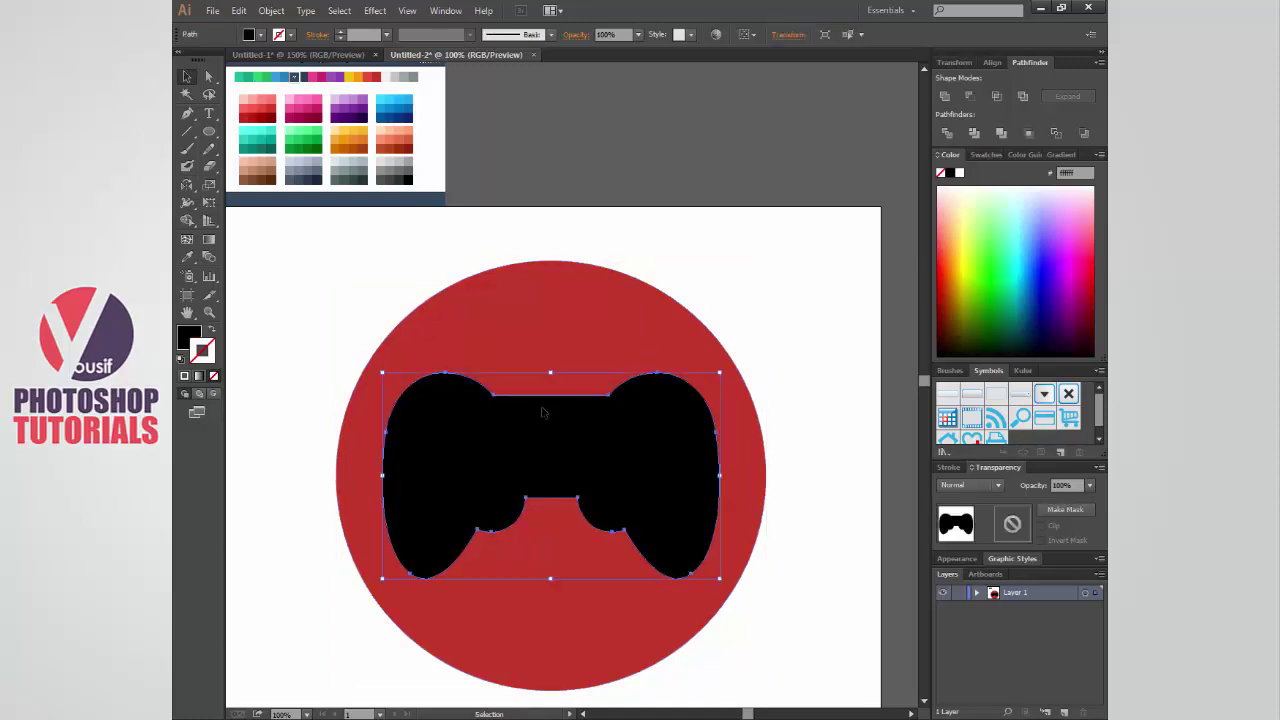
pyautogui.scroll(-2, 576, 479)
pyautogui.scroll(-3, 576, 479)
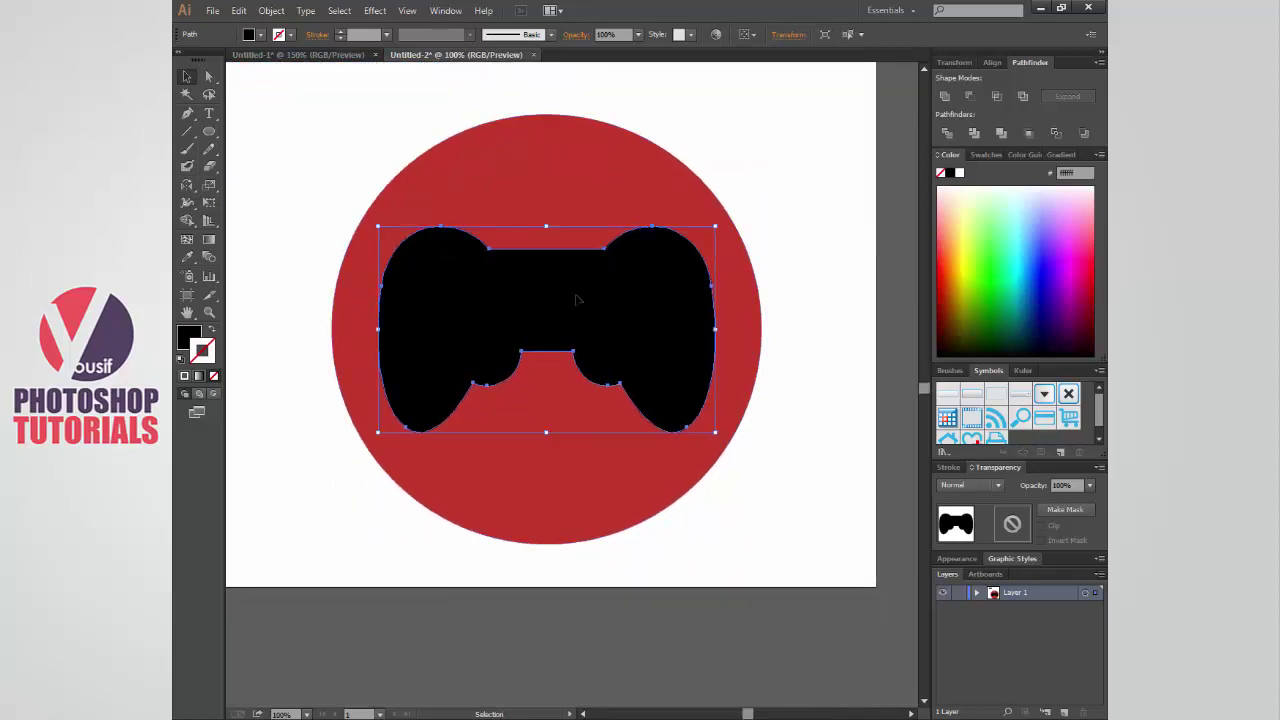
pyautogui.keyDown('shift'); pyautogui.click(576, 195); pyautogui.keyUp('shift')
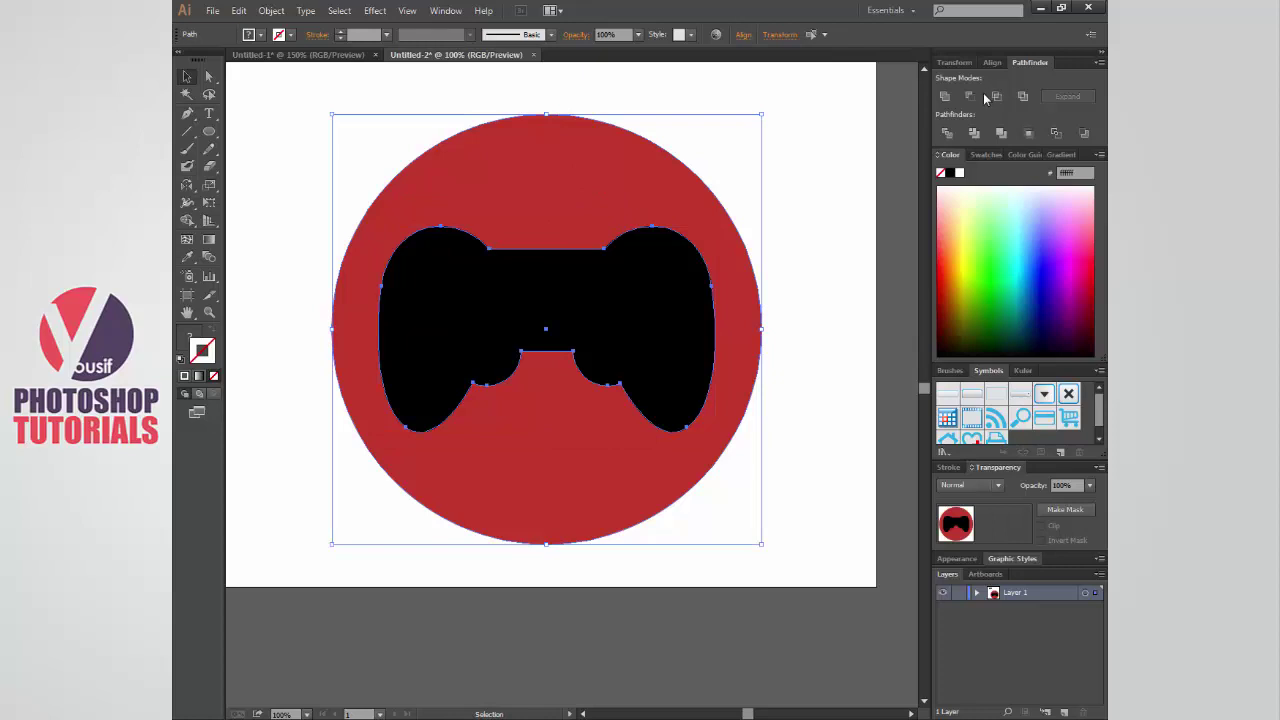
pyautogui.hotkey('shift', 'm')
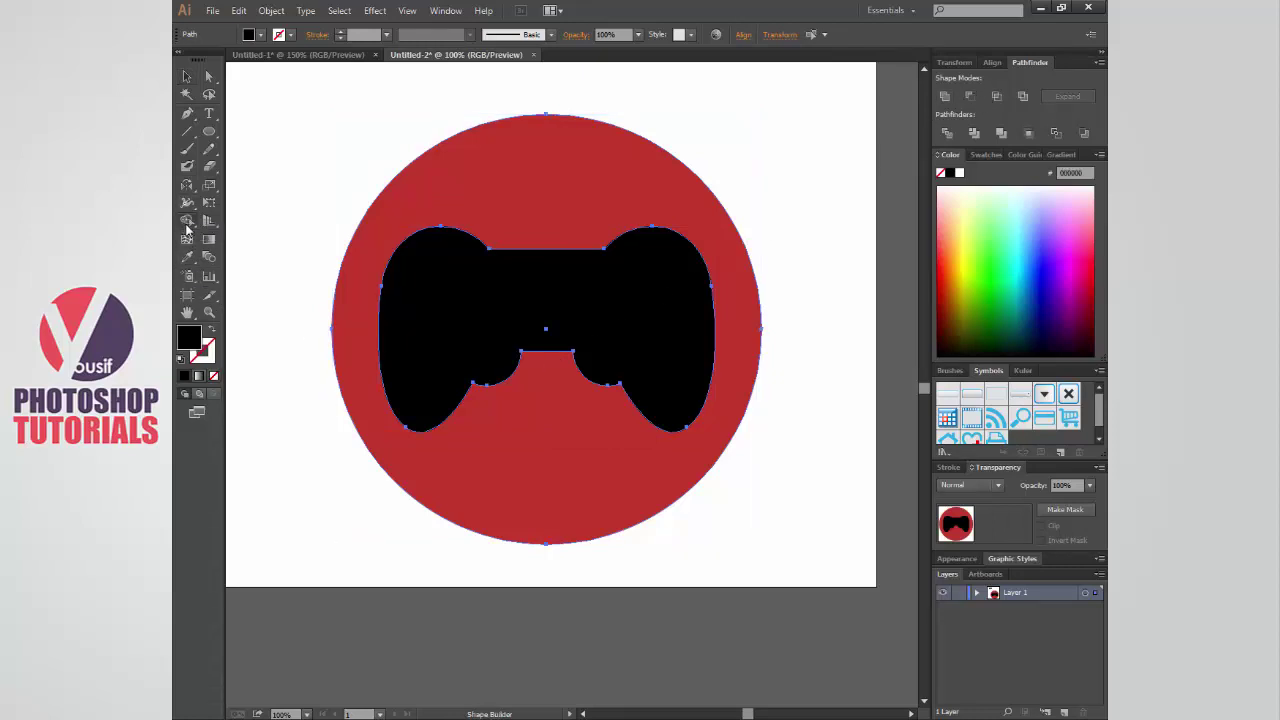
pyautogui.click(187, 229)
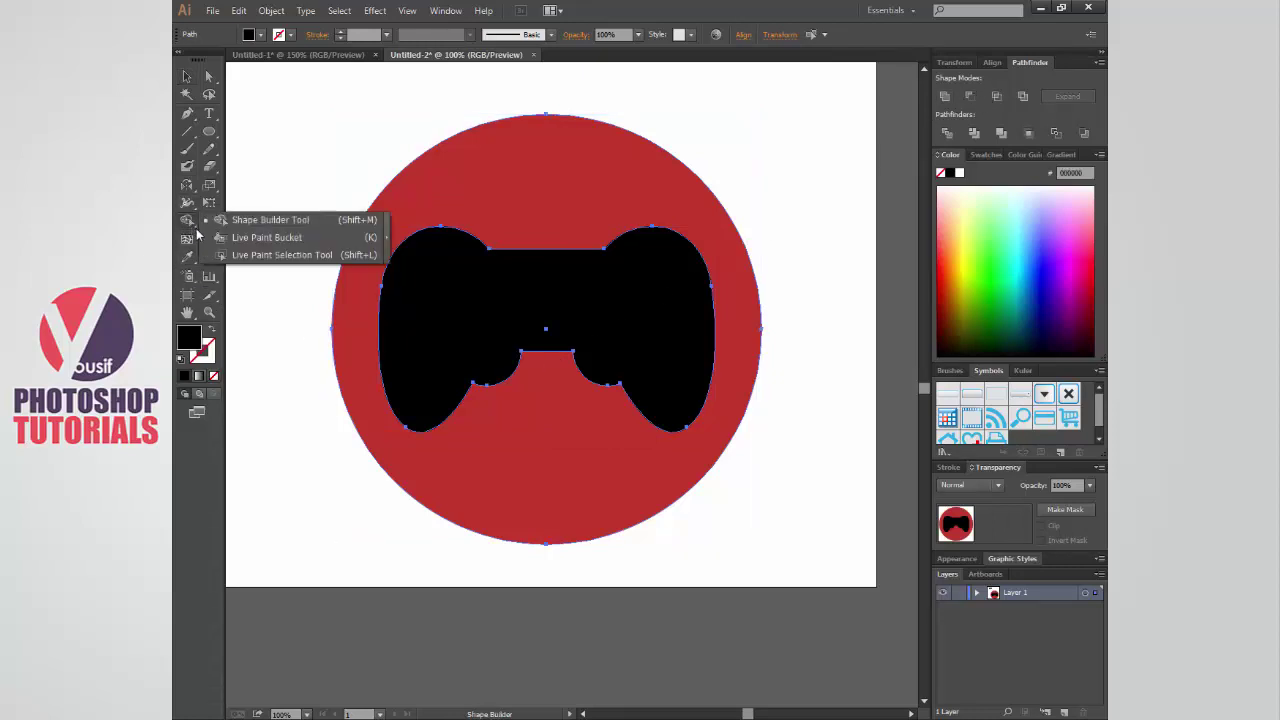
# - Delete the gamepad region from the red circle with the Shape Builder Tool
pyautogui.click(293, 224)
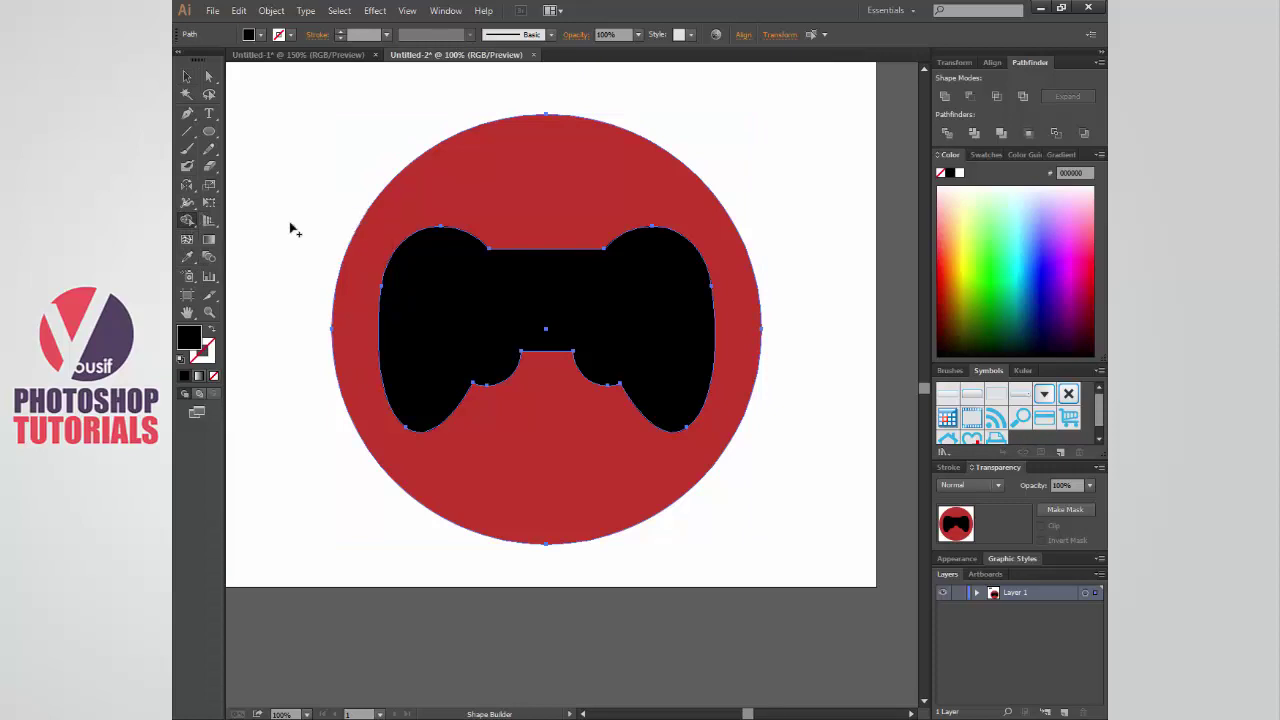
pyautogui.keyDown('alt'); pyautogui.click(441, 290); pyautogui.keyUp('alt')
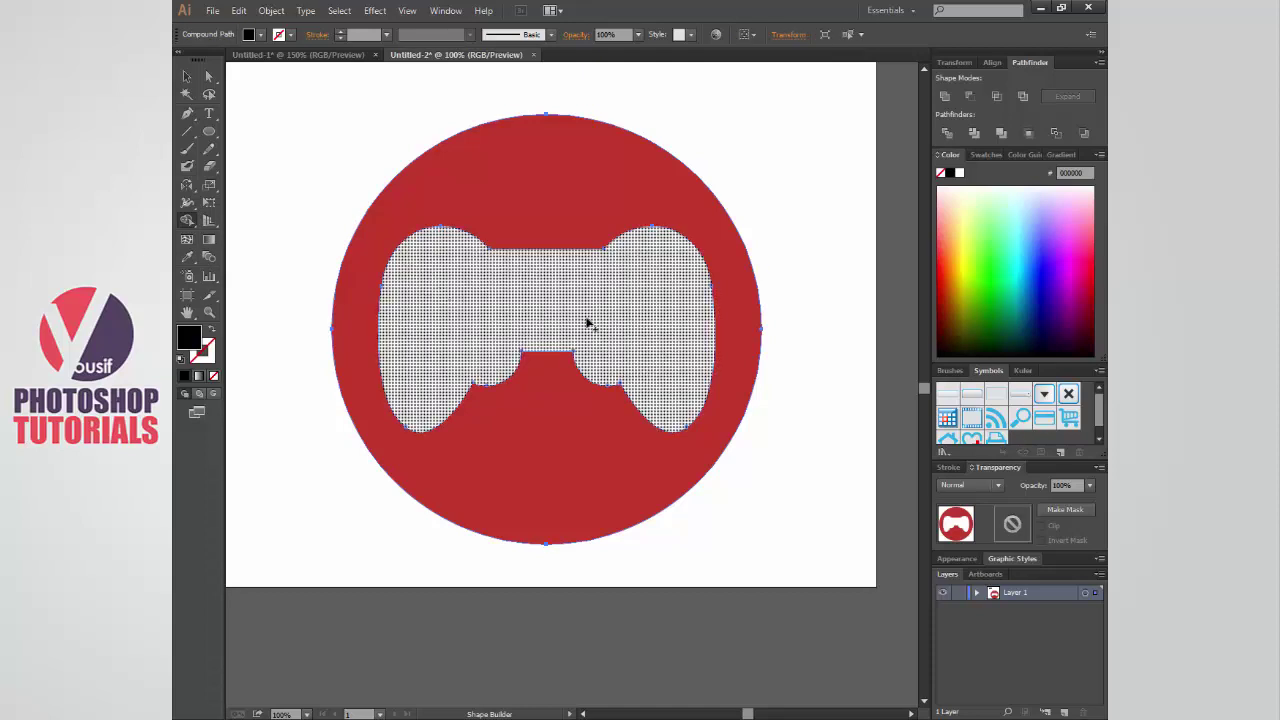
pyautogui.press('v')
# - Move the cut-out circle left and shrink it to about 70%, comparing with the reference logo
pyautogui.moveTo(714, 208)
pyautogui.mouseDown()
pyautogui.moveTo(587, 197)
pyautogui.moveTo(683, 197)
pyautogui.mouseUp()
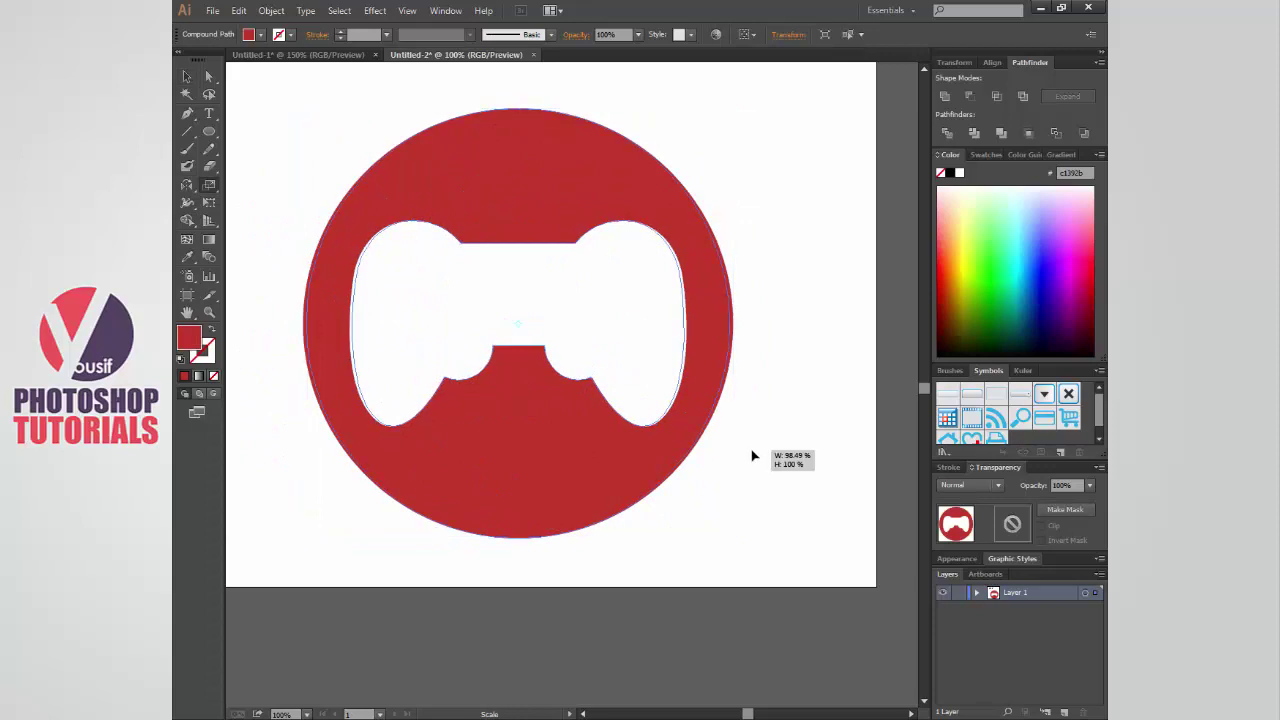
pyautogui.moveTo(707, 421); pyautogui.dragTo(709, 417)
pyautogui.click(709, 417)
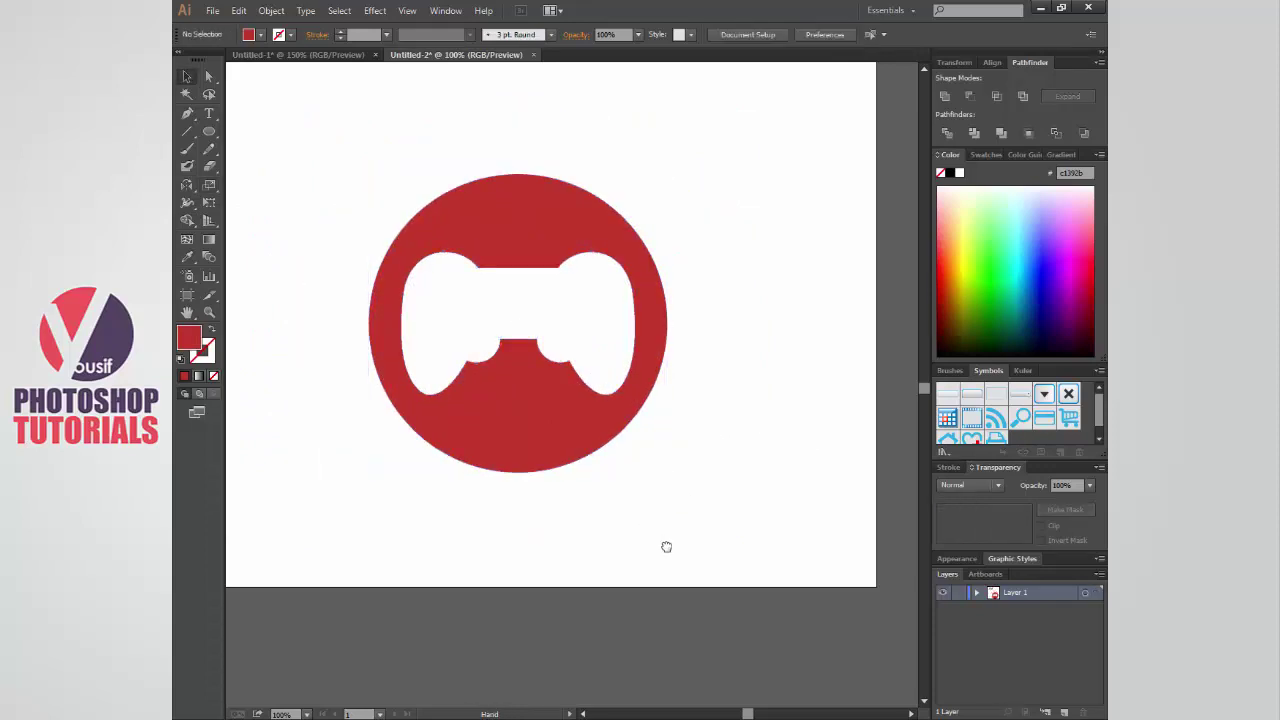
pyautogui.scroll(2, 666, 543)
pyautogui.hscroll(-2, 666, 543)
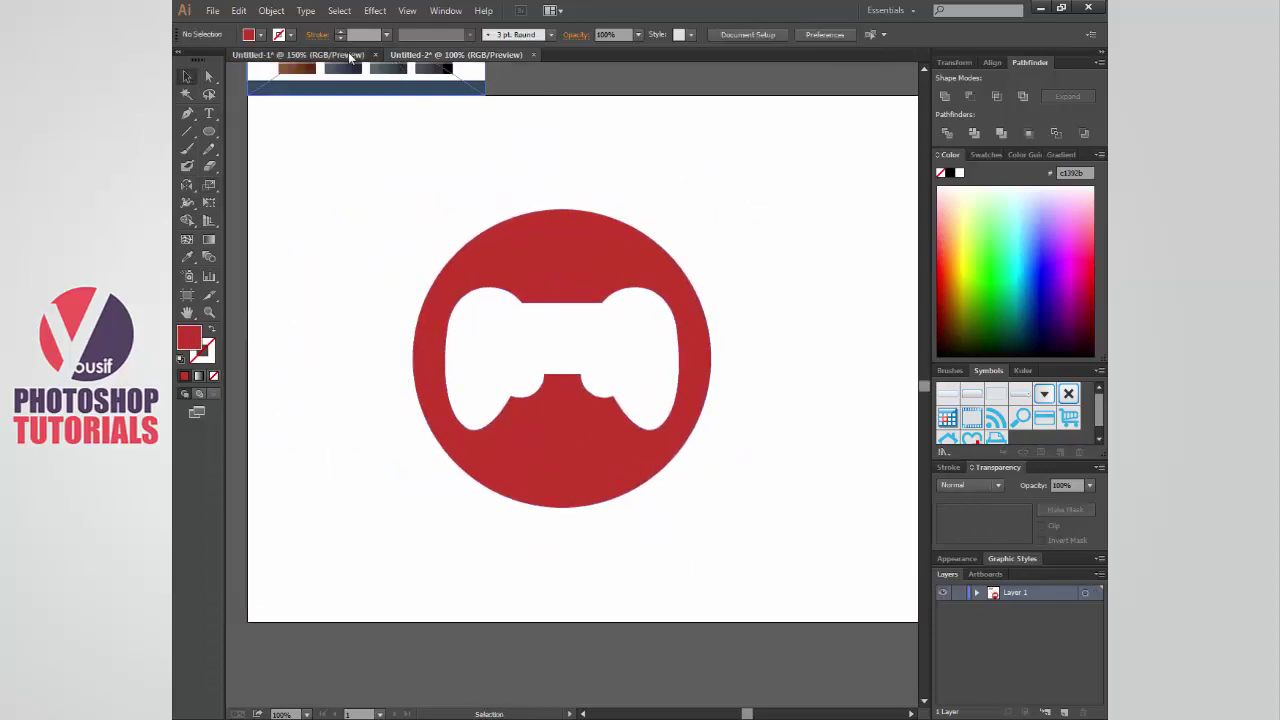
pyautogui.click(352, 55)
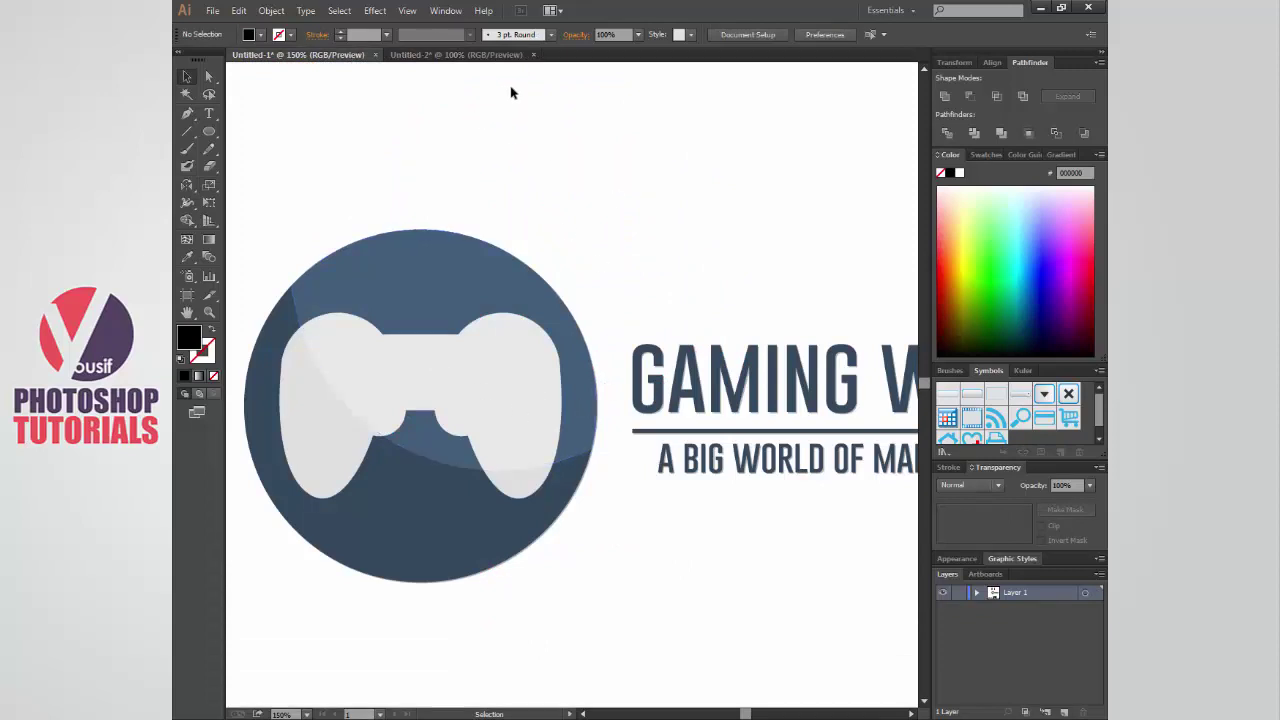
pyautogui.click(518, 56)
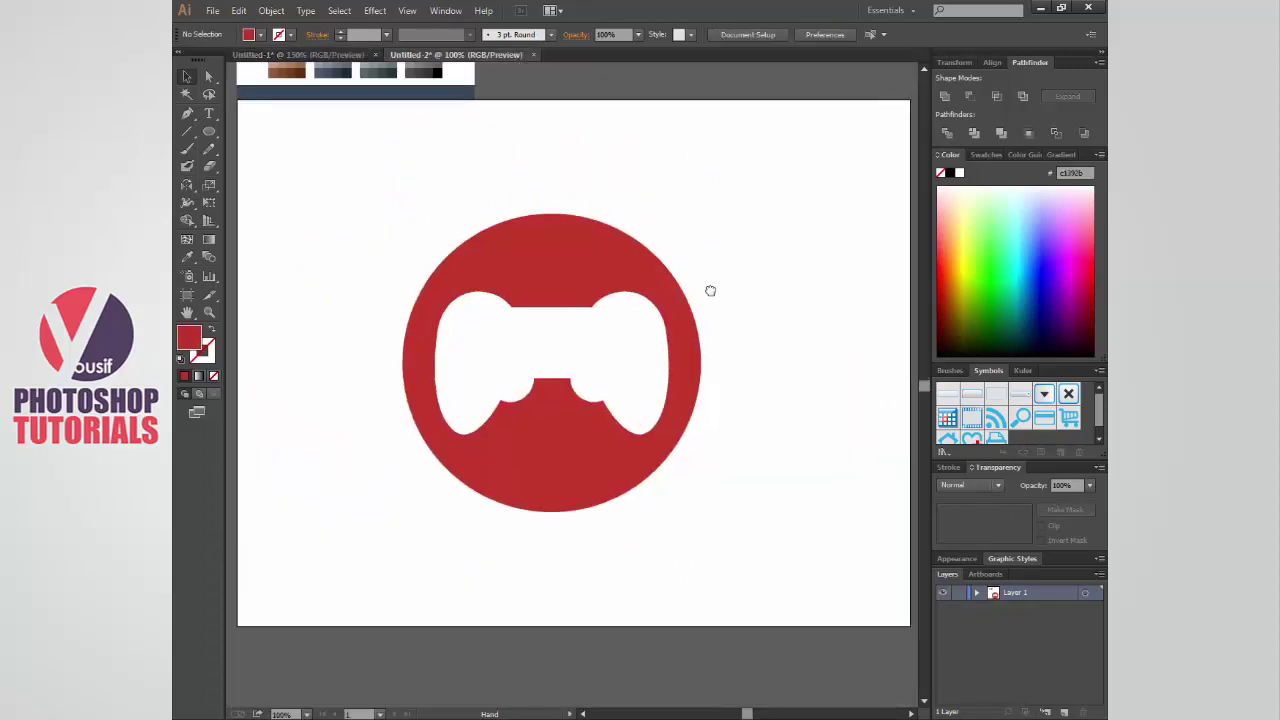
pyautogui.hscroll(2, 672, 309)
pyautogui.click(602, 241)
pyautogui.click(747, 277)
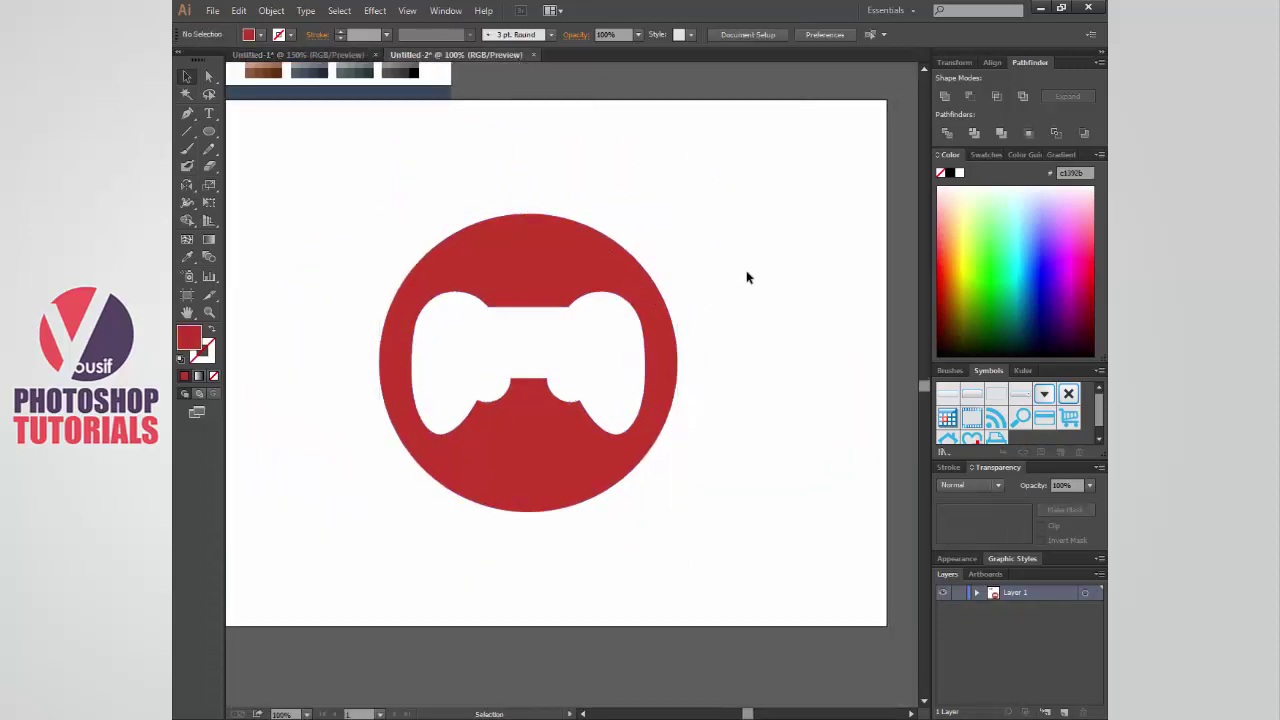
# - Draw a large circle over the icon's upper right and fill it white
pyautogui.click(209, 131)
pyautogui.moveTo(622, 276); pyautogui.dragTo(776, 428)
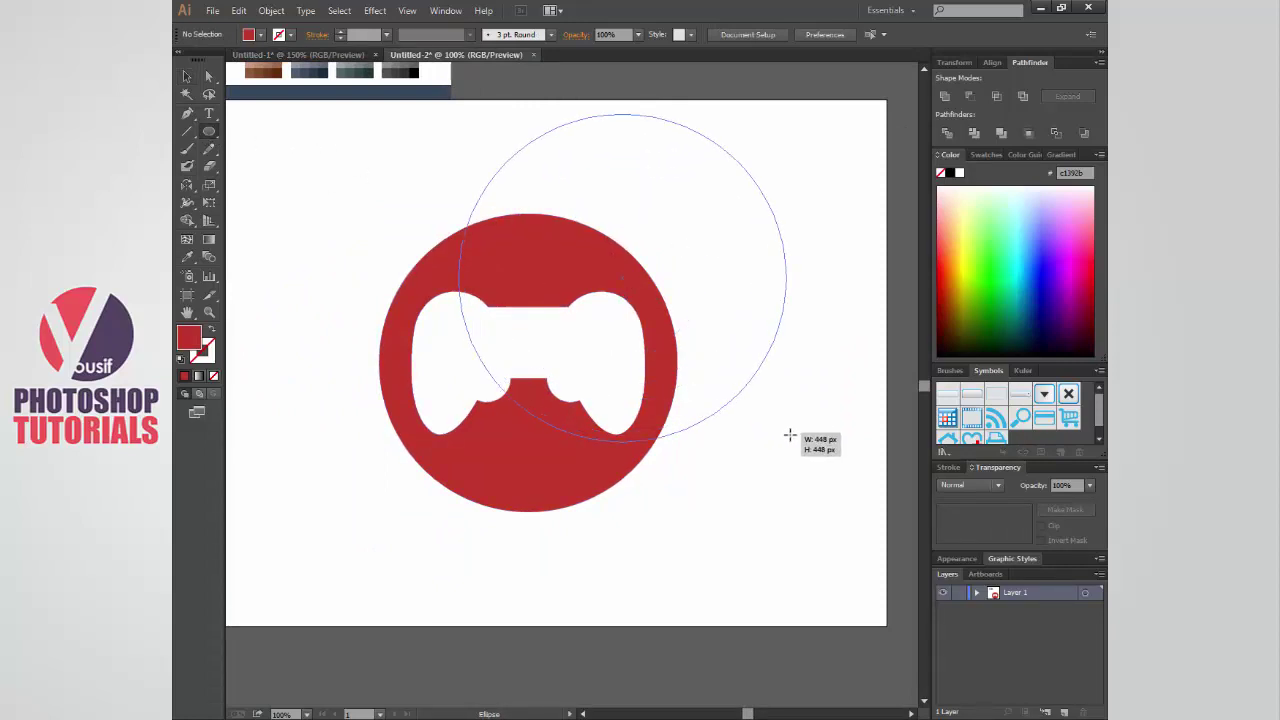
pyautogui.press('v')
pyautogui.moveTo(665, 385)
pyautogui.mouseDown()
pyautogui.moveTo(641, 373)
pyautogui.moveTo(655, 400)
pyautogui.mouseUp()
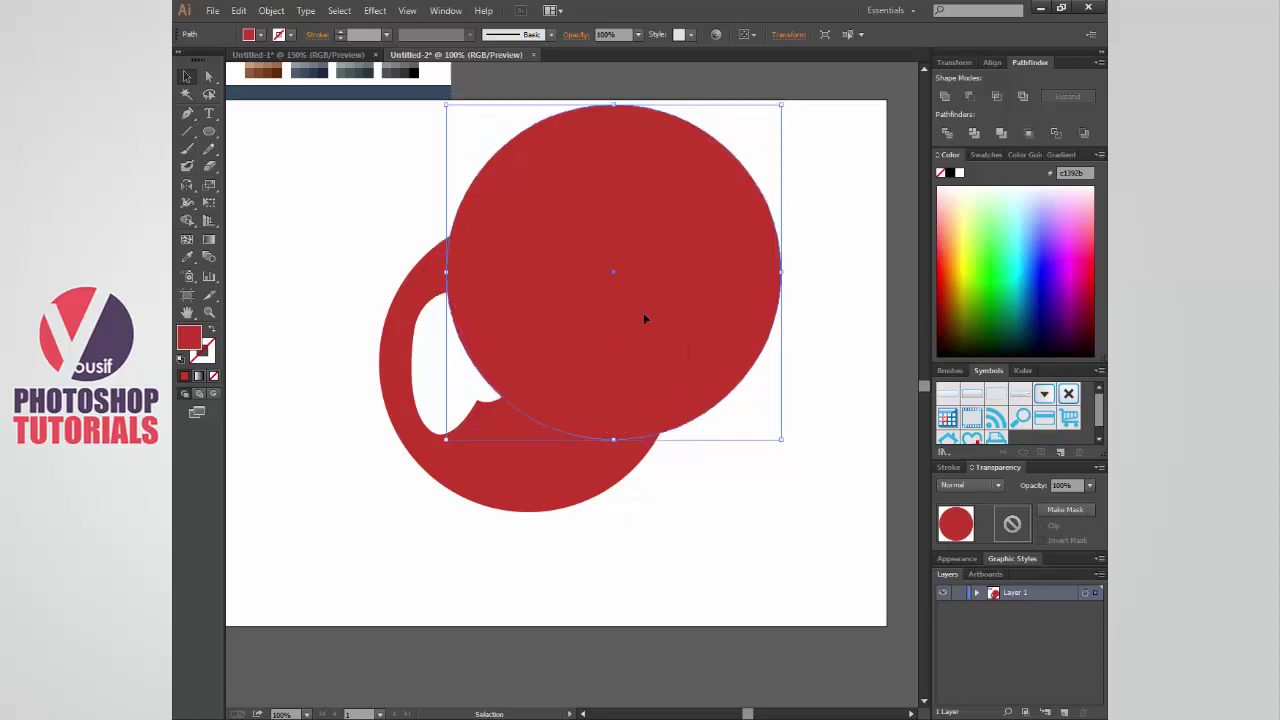
pyautogui.press('i')
pyautogui.click(425, 190)
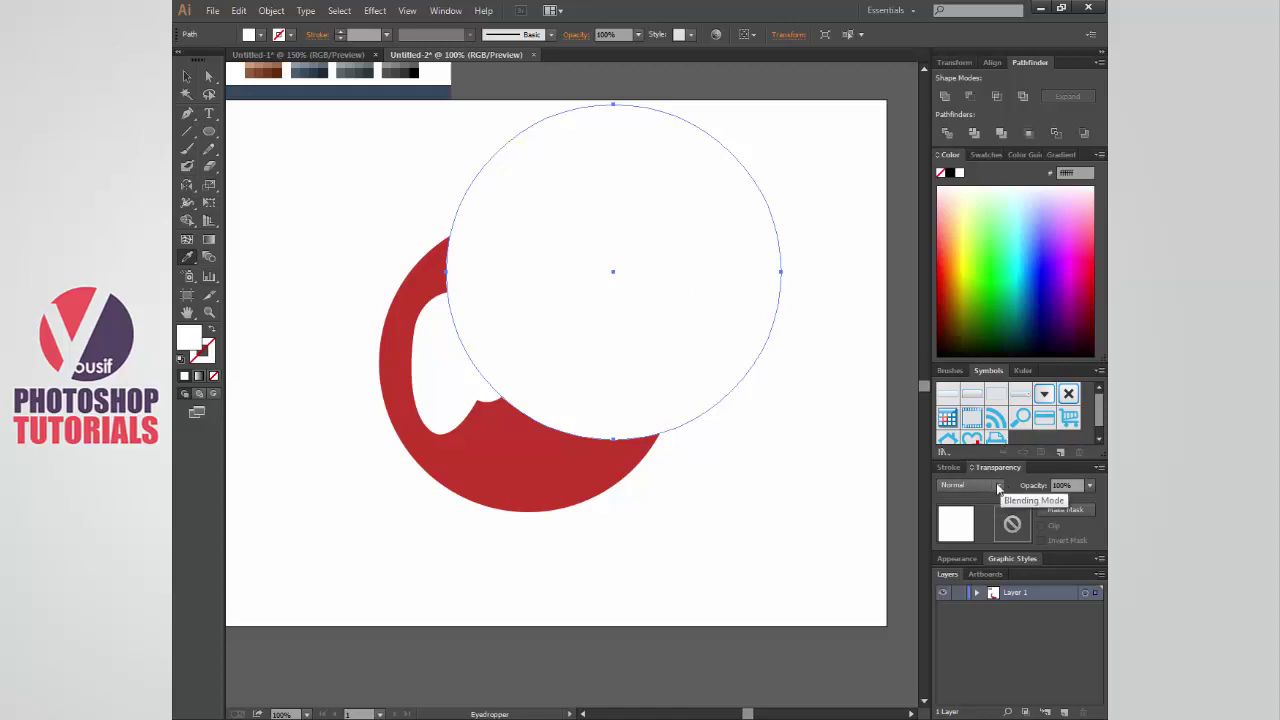
# - Set the white circle's blend mode to Overlay in the Transparency panel
pyautogui.click(968, 488)
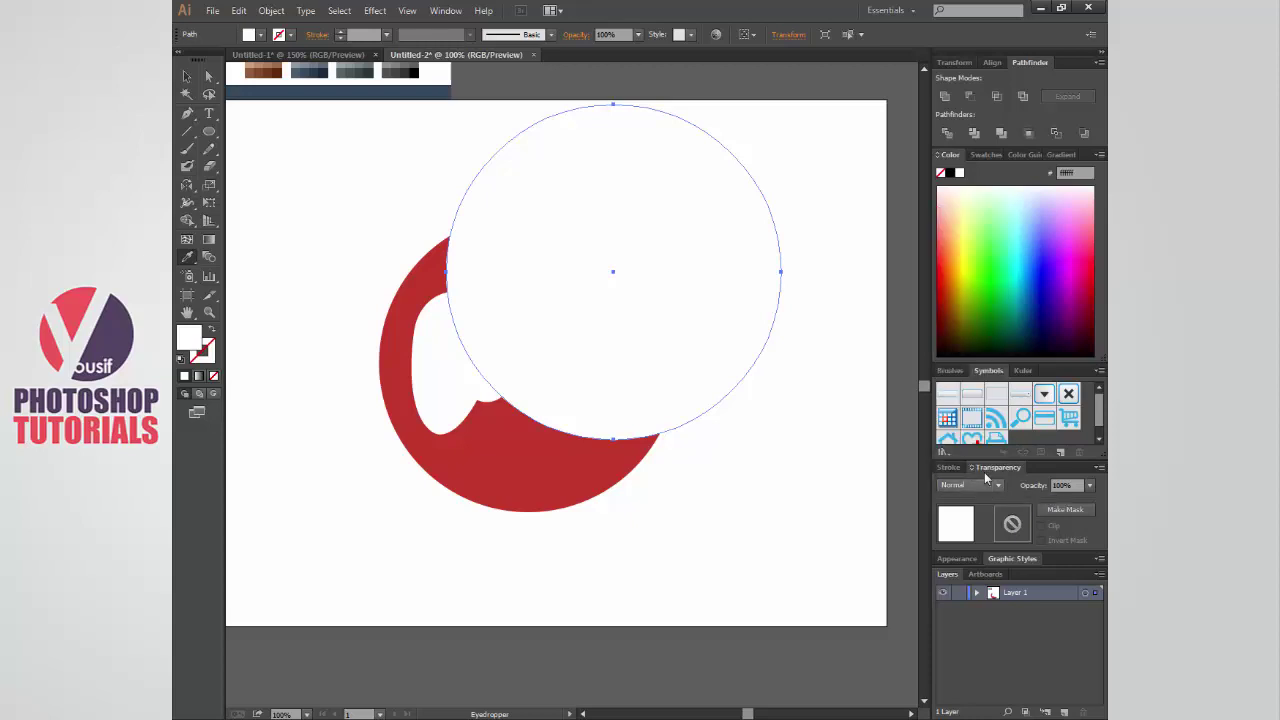
pyautogui.click(973, 471)
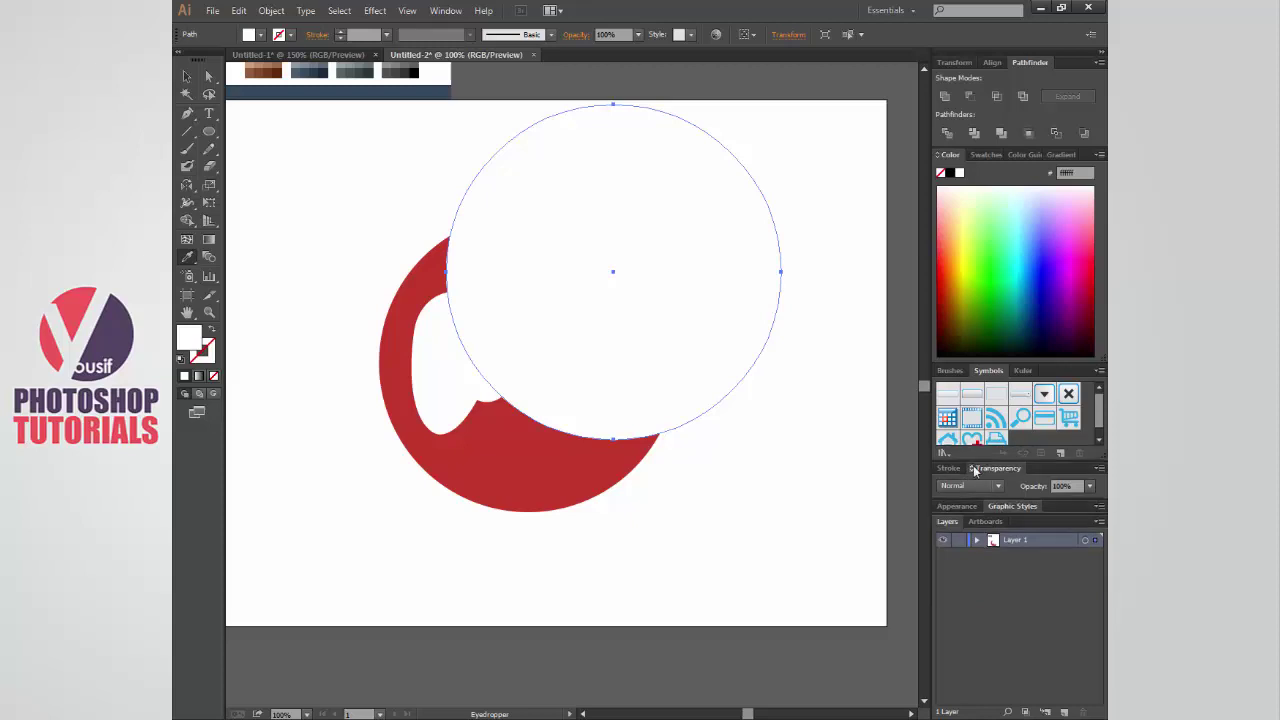
pyautogui.click(971, 469)
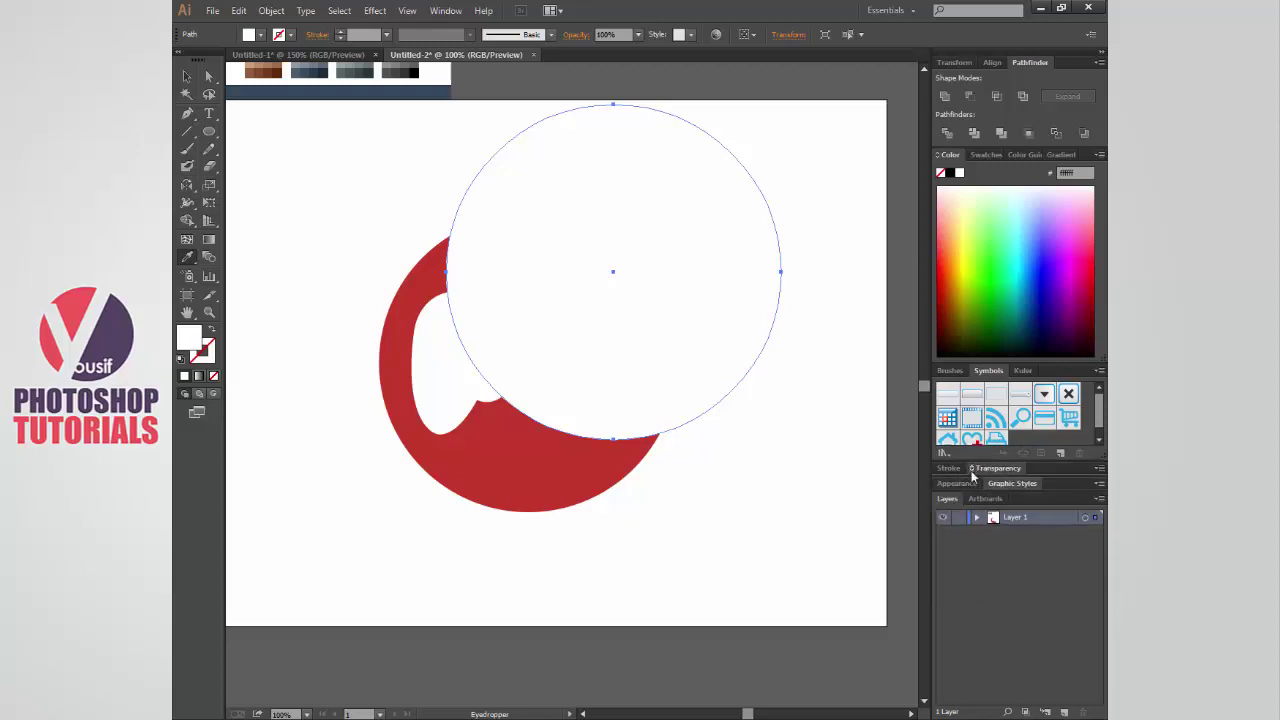
pyautogui.click(973, 469)
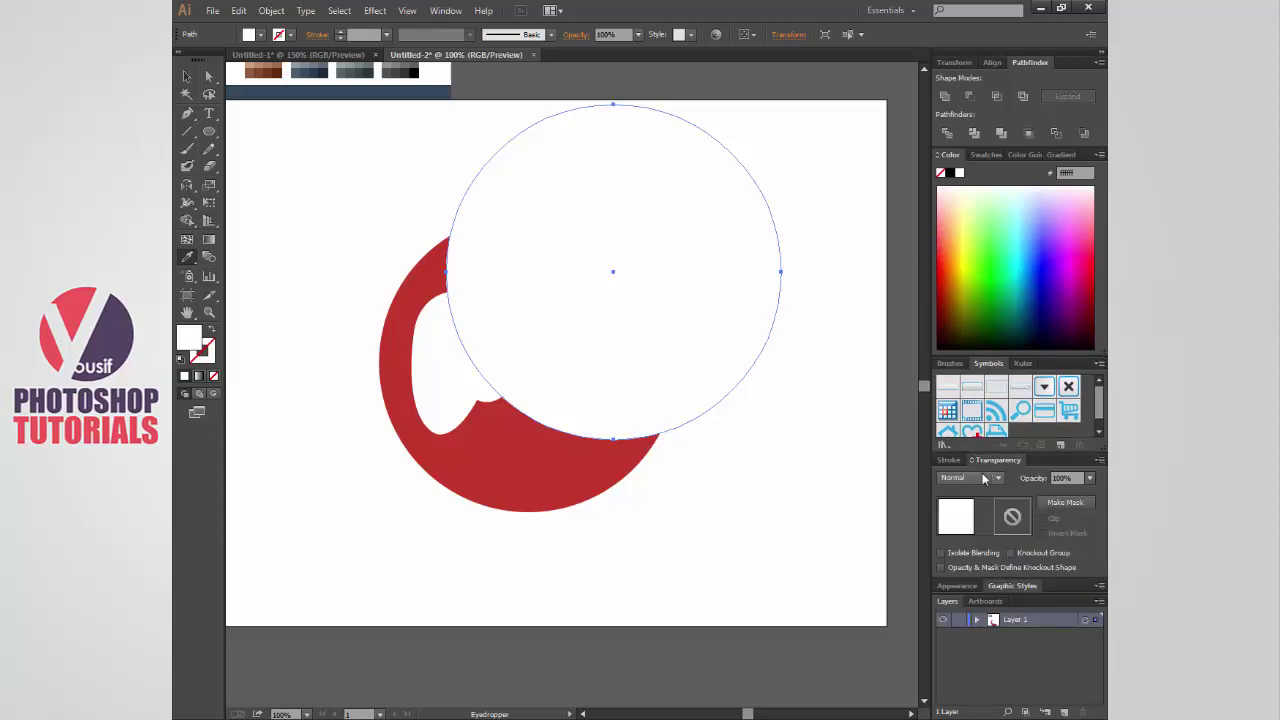
pyautogui.click(973, 480)
pyautogui.click(960, 477)
pyautogui.click(964, 326)
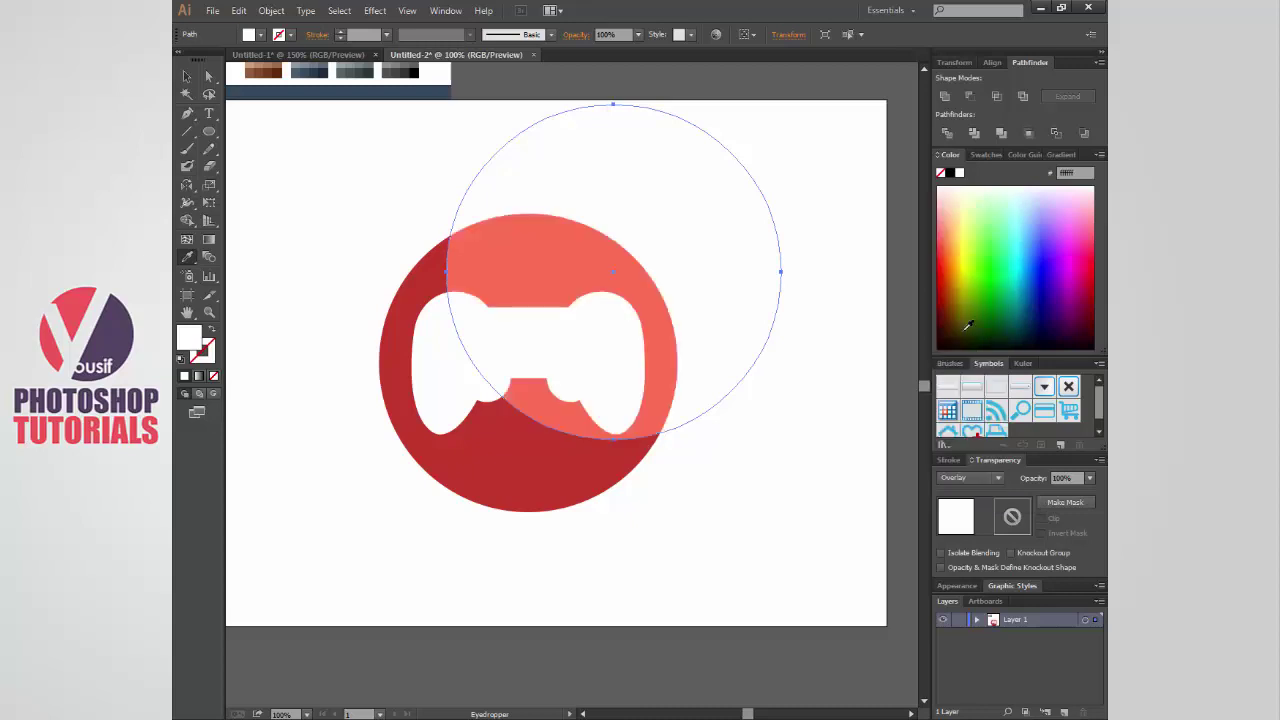
# - Lower the white circle's opacity to 30% and select it together with the red icon
pyautogui.press('v')
pyautogui.click(709, 442)
pyautogui.click(712, 372)
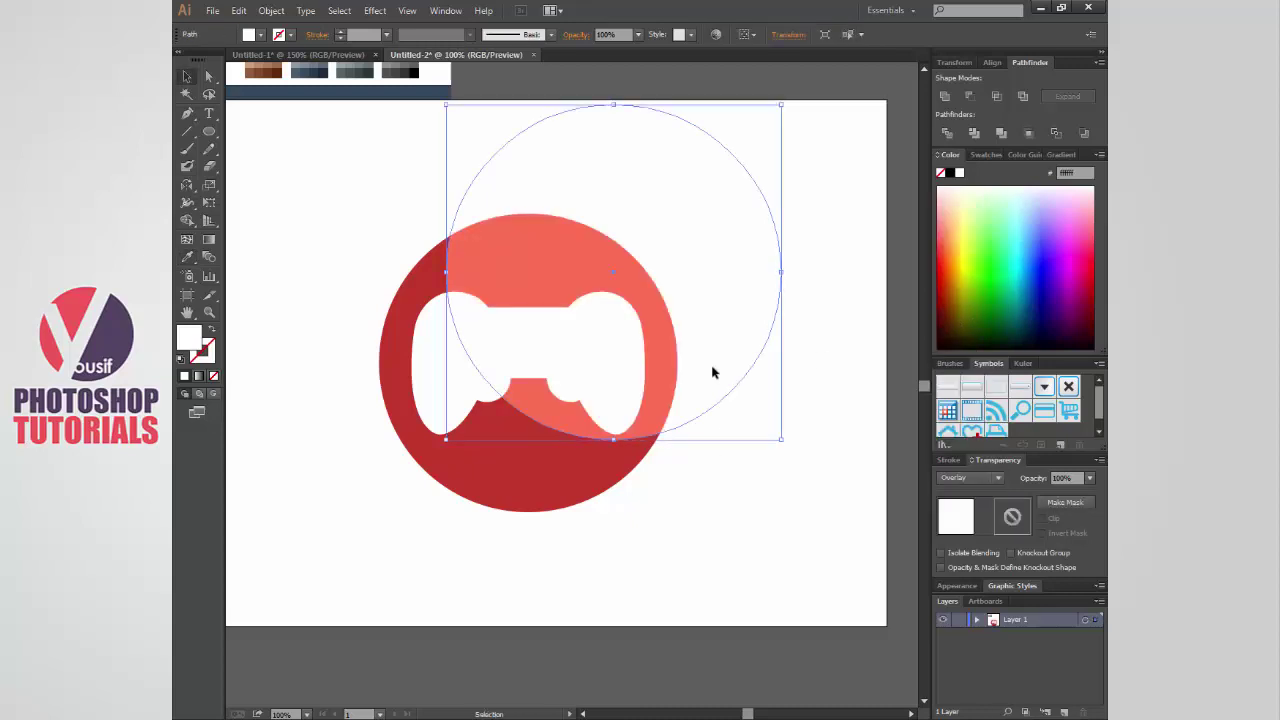
pyautogui.click(1089, 478)
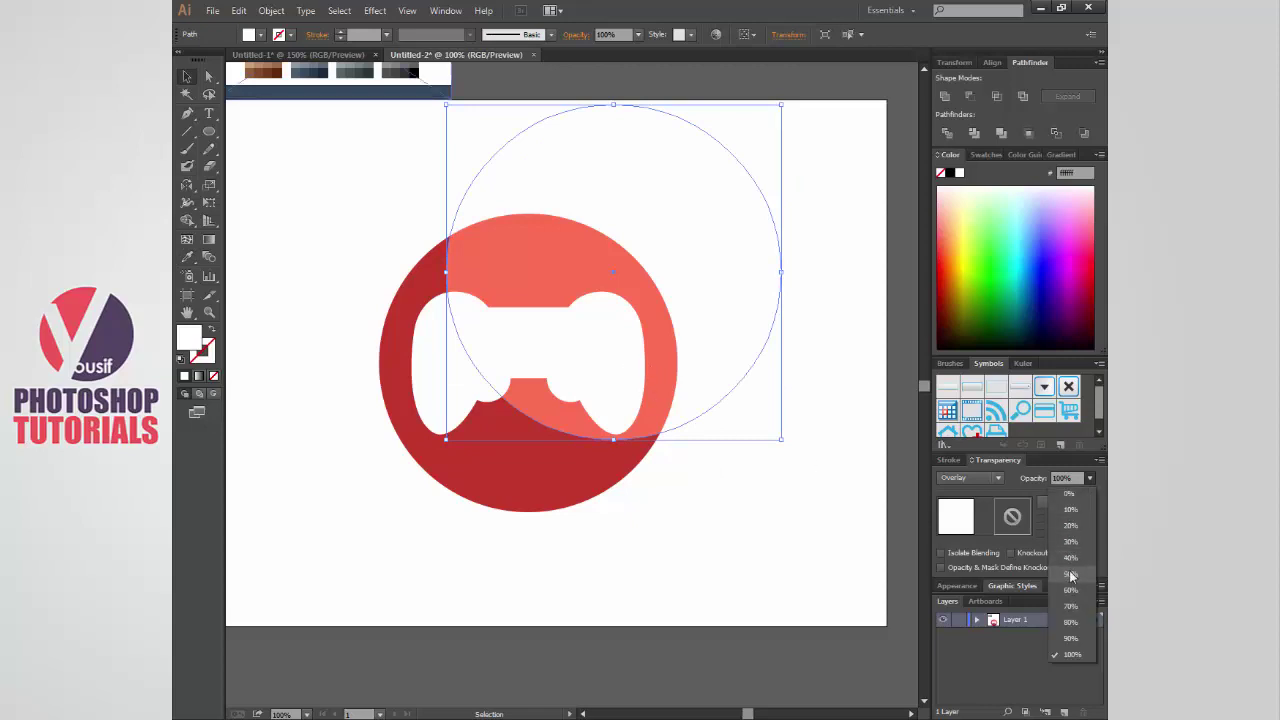
pyautogui.click(1071, 574)
pyautogui.click(1089, 478)
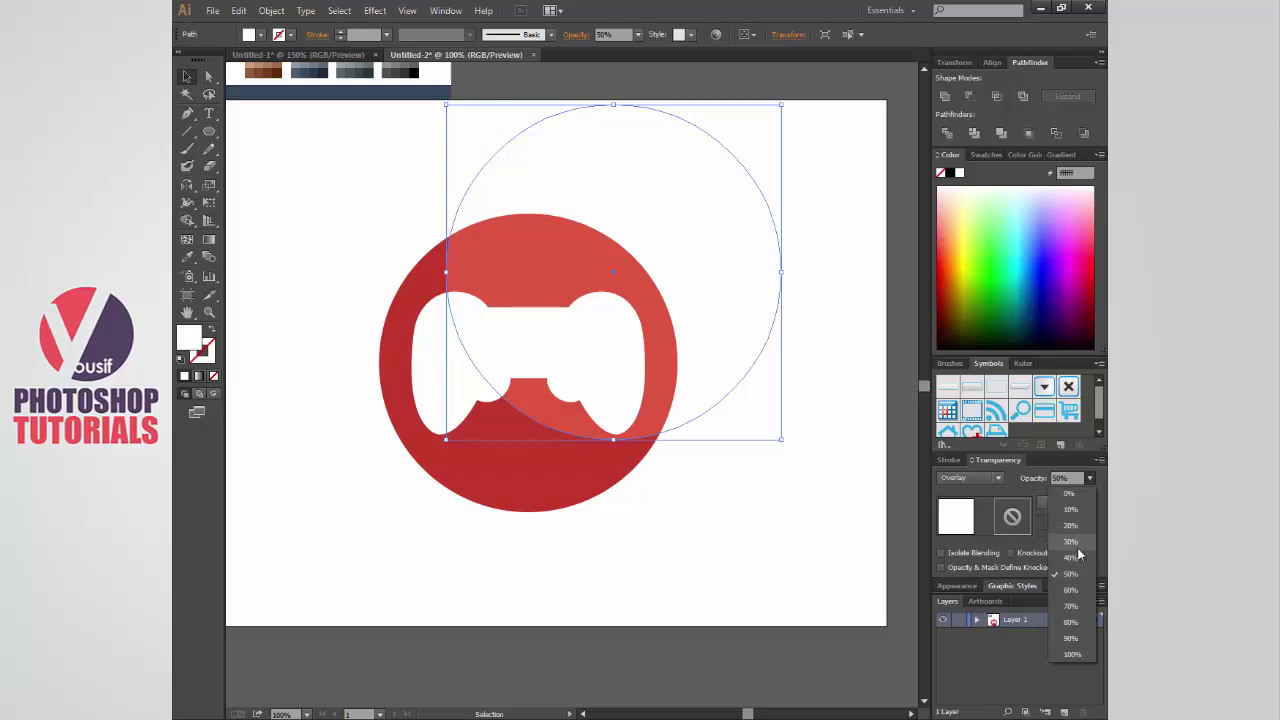
pyautogui.click(1070, 541)
pyautogui.click(797, 495)
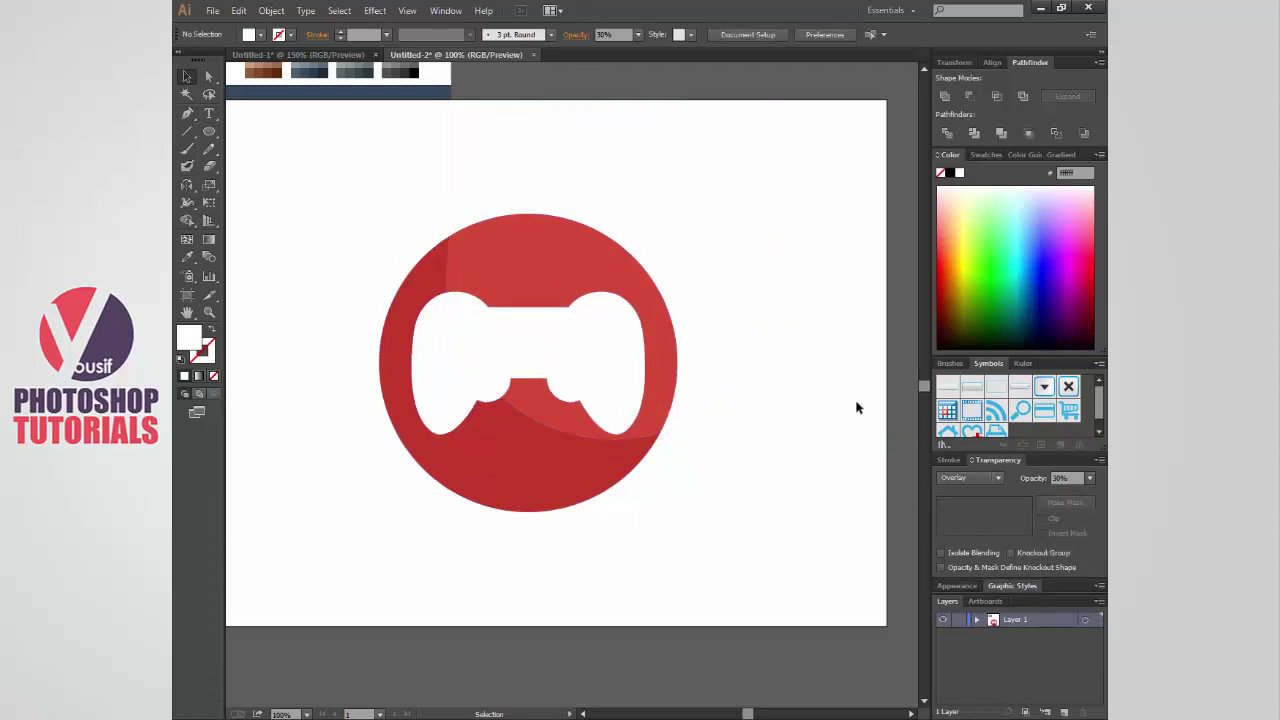
pyautogui.moveTo(765, 514)
pyautogui.mouseDown()
pyautogui.moveTo(459, 327)
pyautogui.moveTo(500, 350)
pyautogui.mouseUp()
# - Trim the highlight circle to the red disc's edge, keeping it at the upper right
pyautogui.hotkey('shift', 'm')
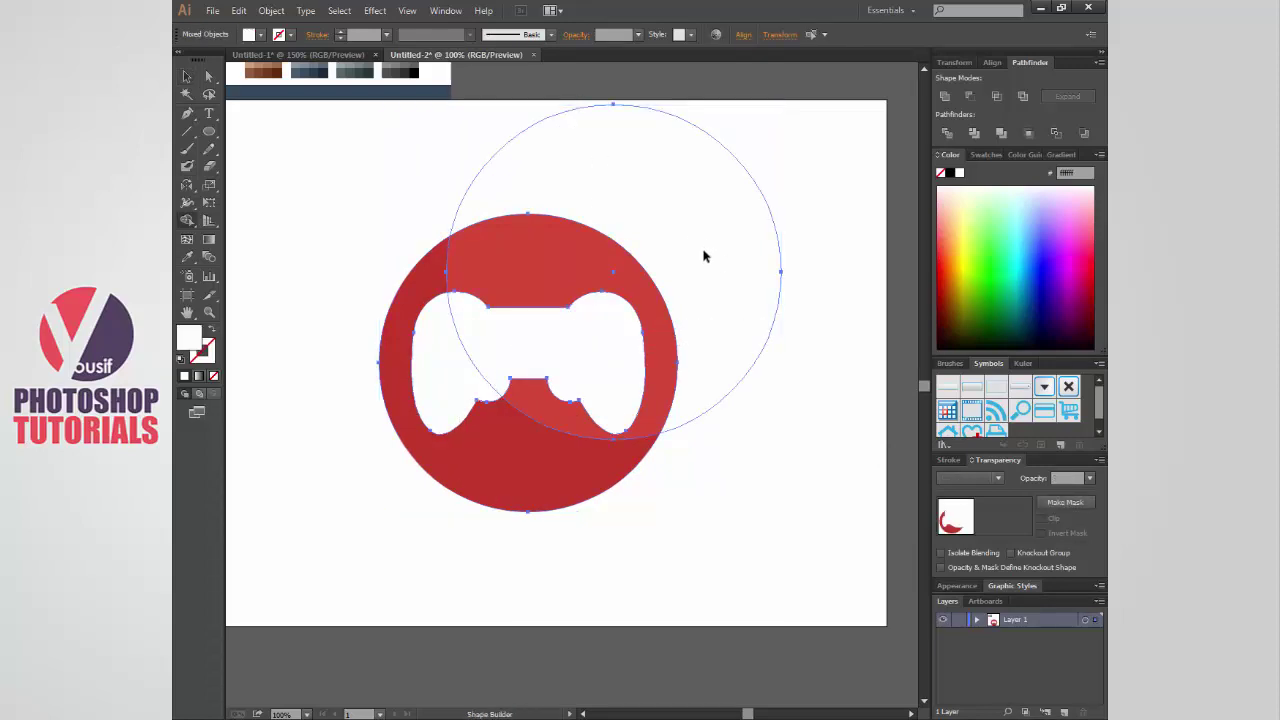
pyautogui.keyDown('alt'); pyautogui.click(704, 256); pyautogui.keyUp('alt')
pyautogui.press('v')
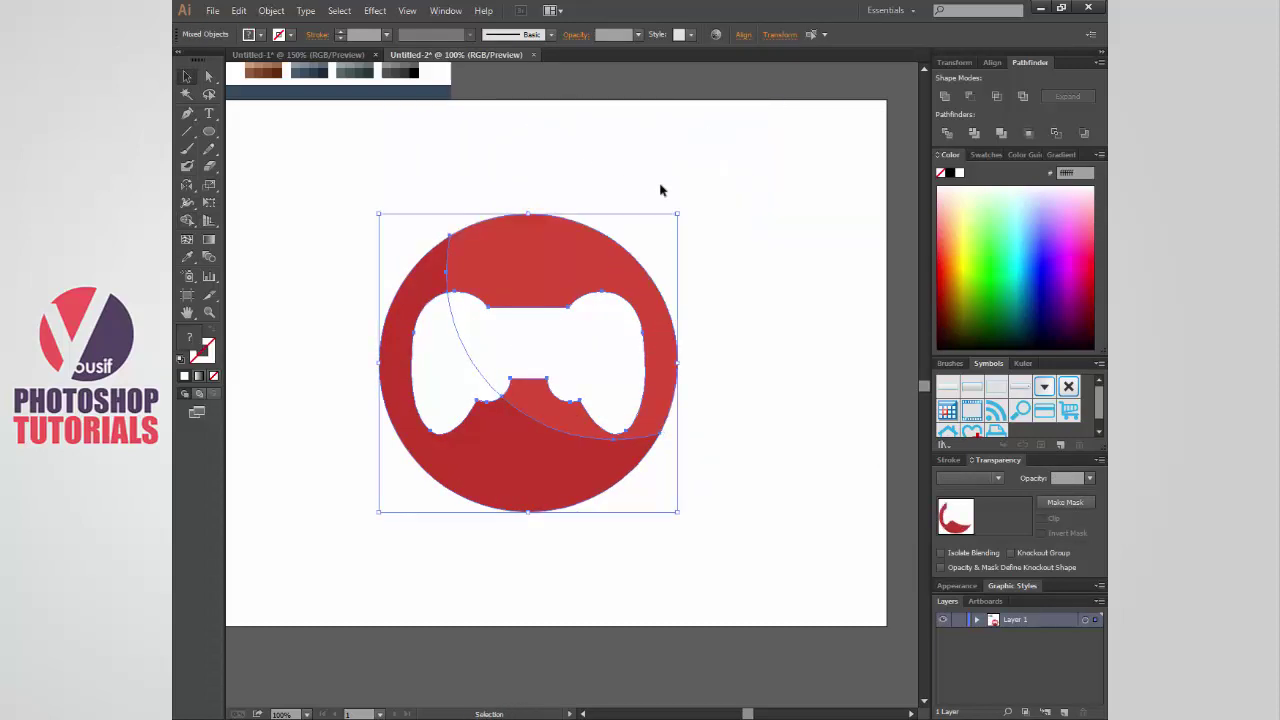
pyautogui.click(703, 369)
pyautogui.moveTo(669, 323)
pyautogui.mouseDown()
pyautogui.moveTo(845, 371)
pyautogui.moveTo(615, 351)
pyautogui.moveTo(557, 483)
pyautogui.mouseUp()
pyautogui.click(794, 508)
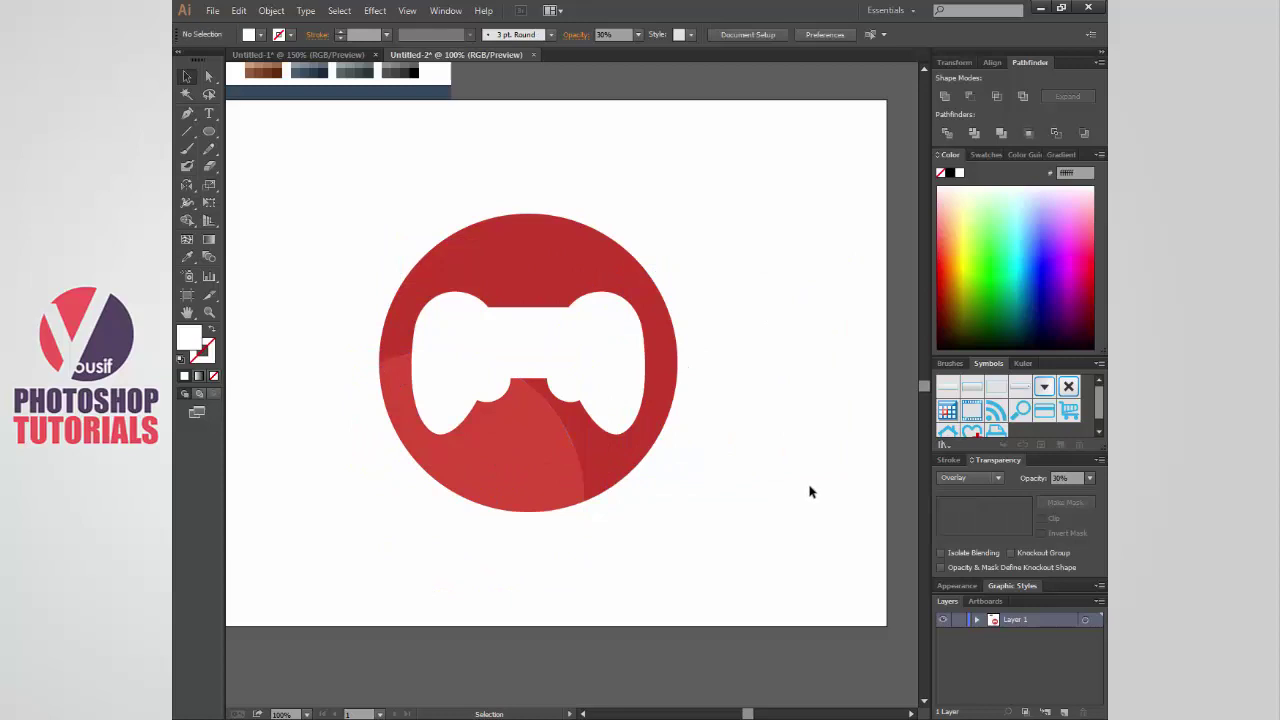
pyautogui.press('a')
pyautogui.hotkey('ctrl', 'z')
pyautogui.hotkey('ctrl', 'z')
pyautogui.hotkey('ctrl', 'shift', 'z')
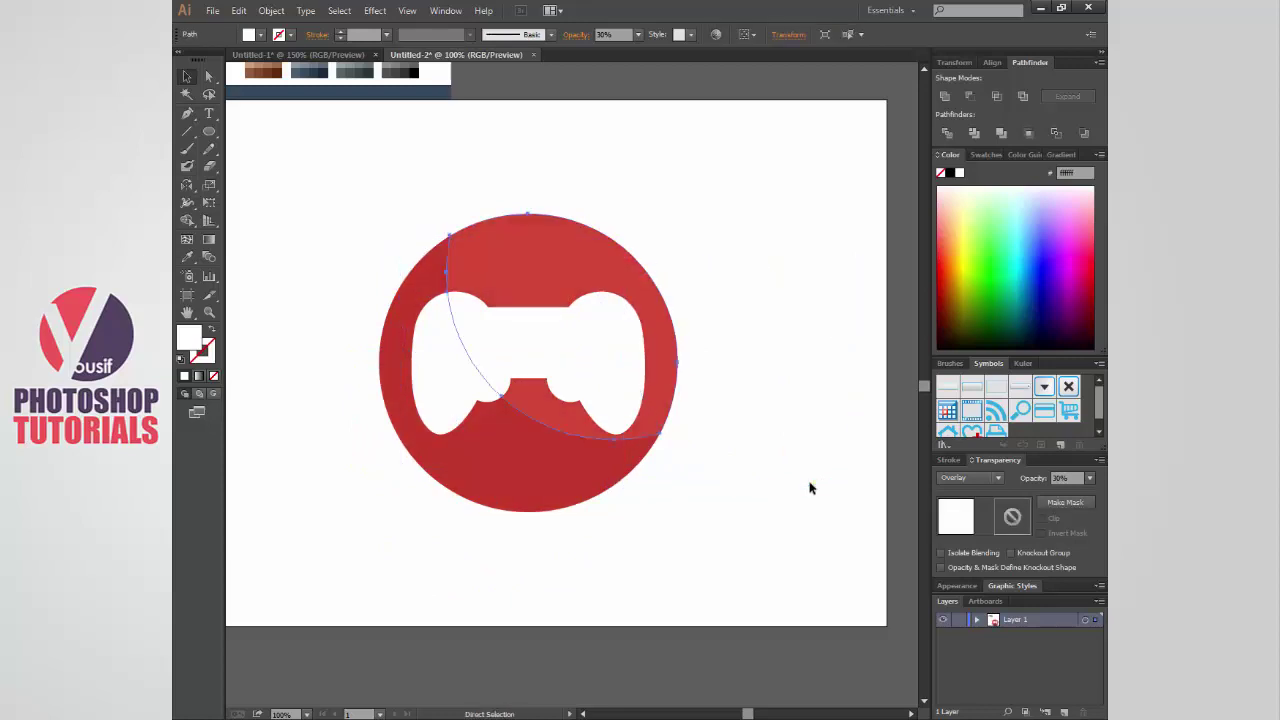
# - Select the whole icon with its highlight and move it to the artboard's left
pyautogui.press('v')
pyautogui.click(800, 490)
pyautogui.moveTo(721, 511)
pyautogui.mouseDown()
pyautogui.moveTo(311, 160)
pyautogui.moveTo(765, 550)
pyautogui.moveTo(757, 529)
pyautogui.mouseUp()
pyautogui.moveTo(635, 480)
pyautogui.mouseDown()
pyautogui.moveTo(470, 420)
pyautogui.moveTo(492, 468)
pyautogui.mouseUp()
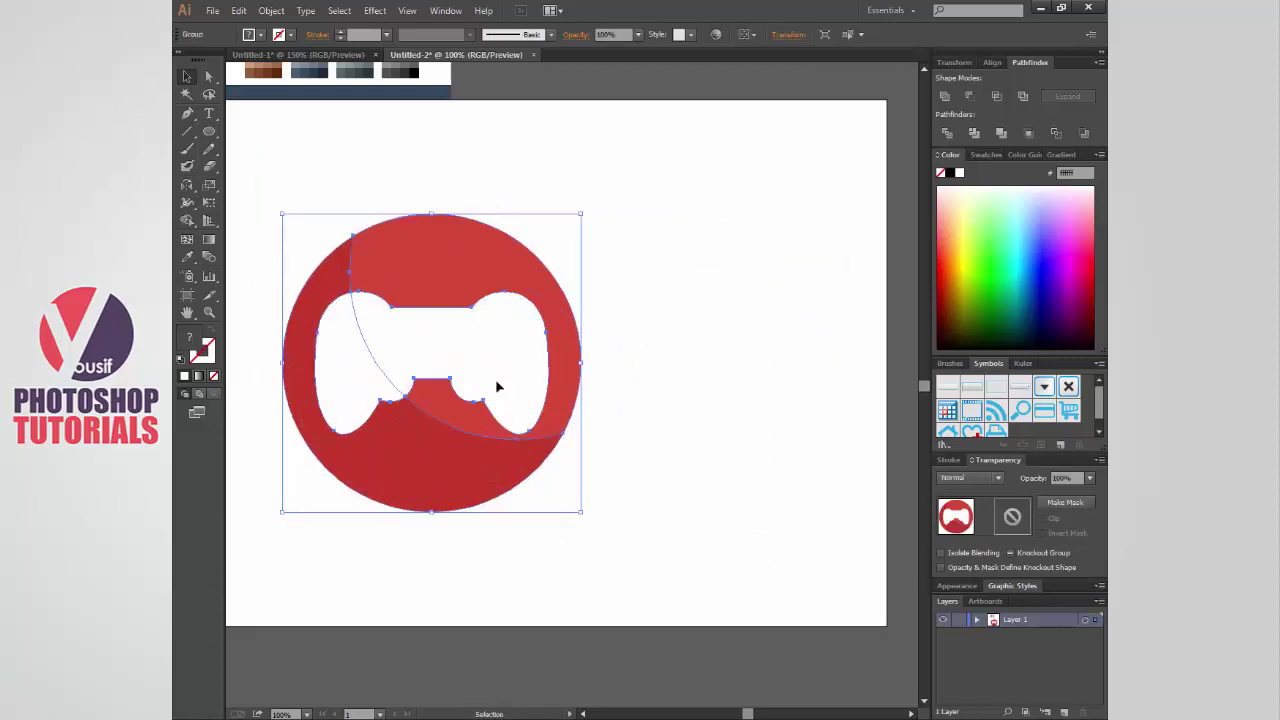
pyautogui.click(340, 54)
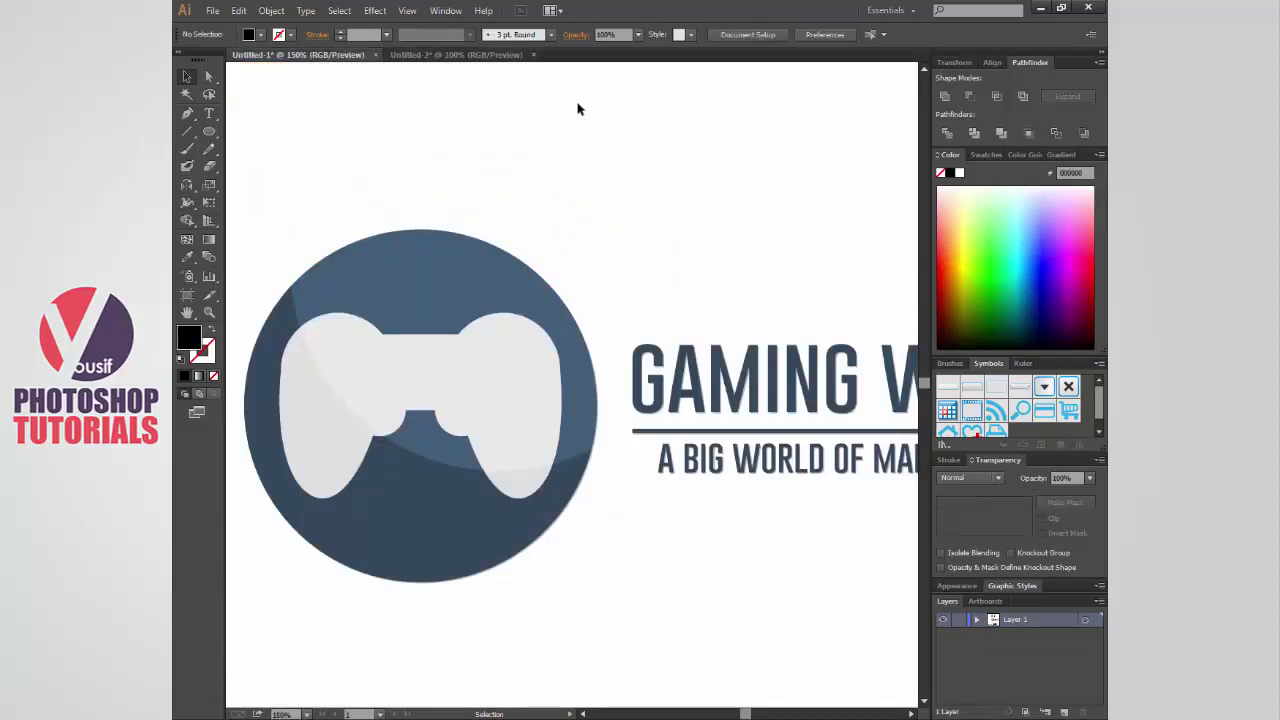
pyautogui.click(508, 56)
# - Add the Gaming World text, enlarge it, and position it beside the circle
pyautogui.press('t')
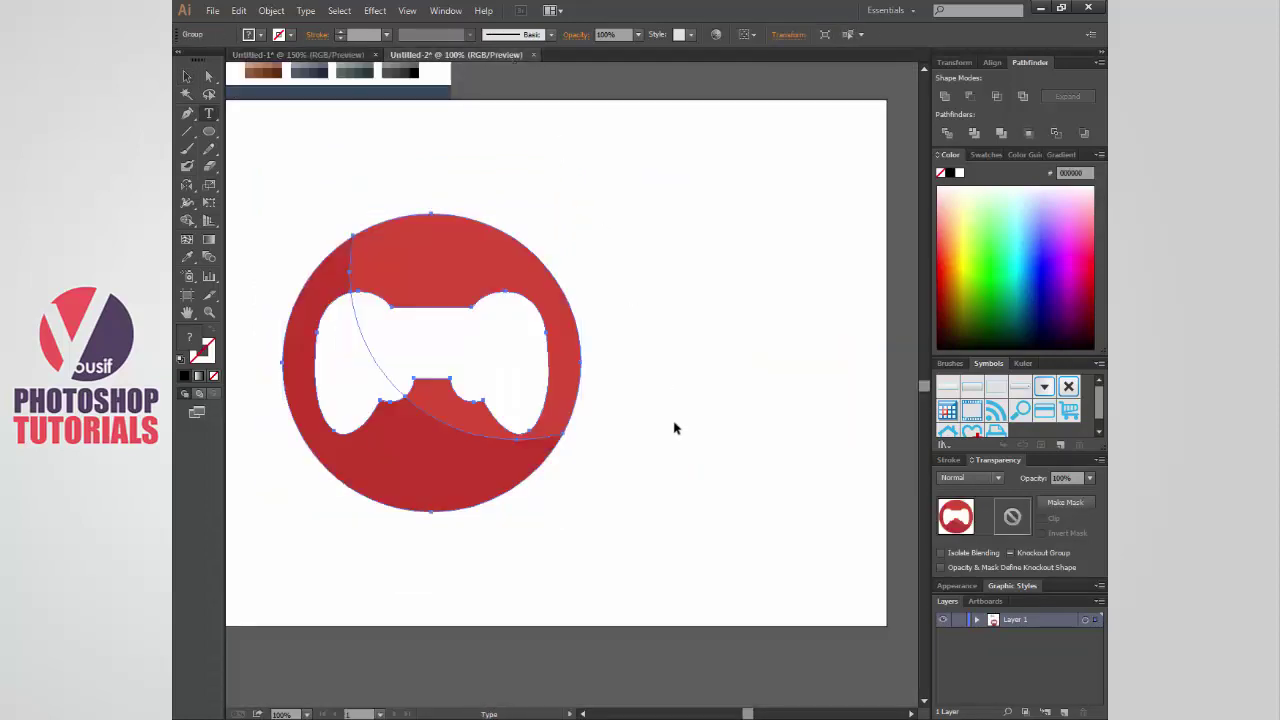
pyautogui.click(681, 376)
pyautogui.write('w')
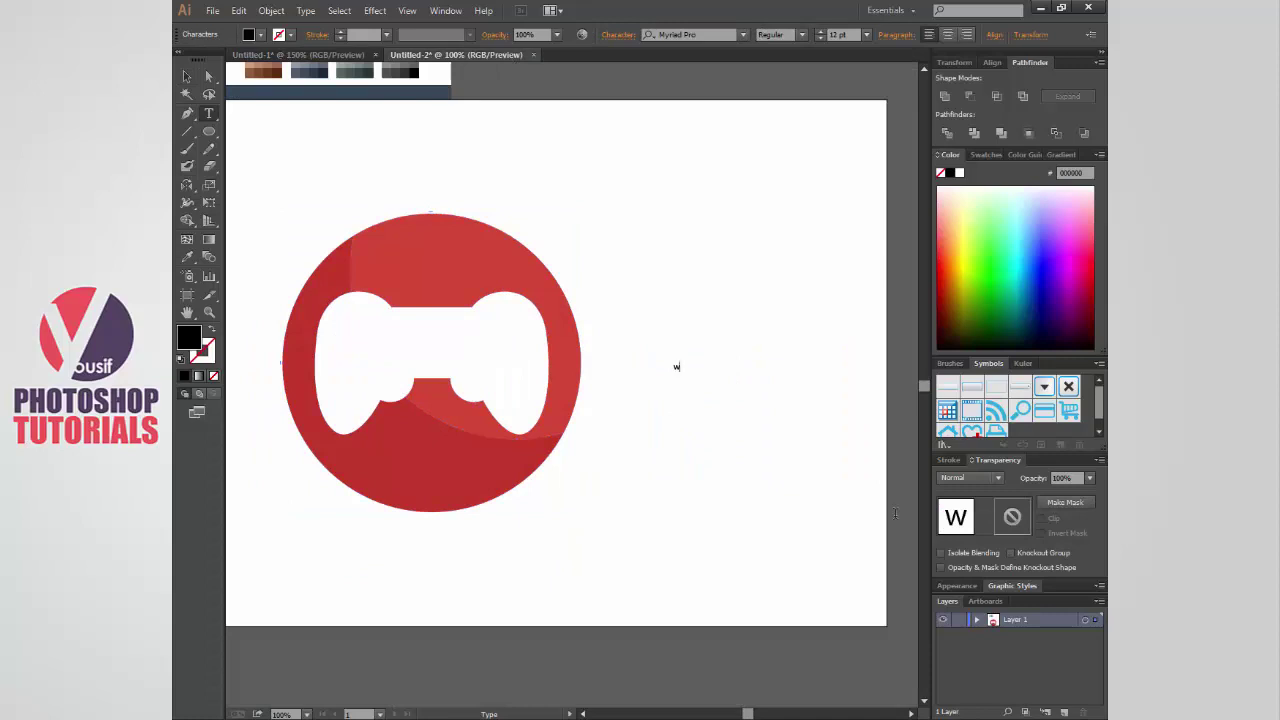
pyautogui.press('BackSpace')
pyautogui.write('Gaming W')
pyautogui.write('orld')
pyautogui.click(186, 76)
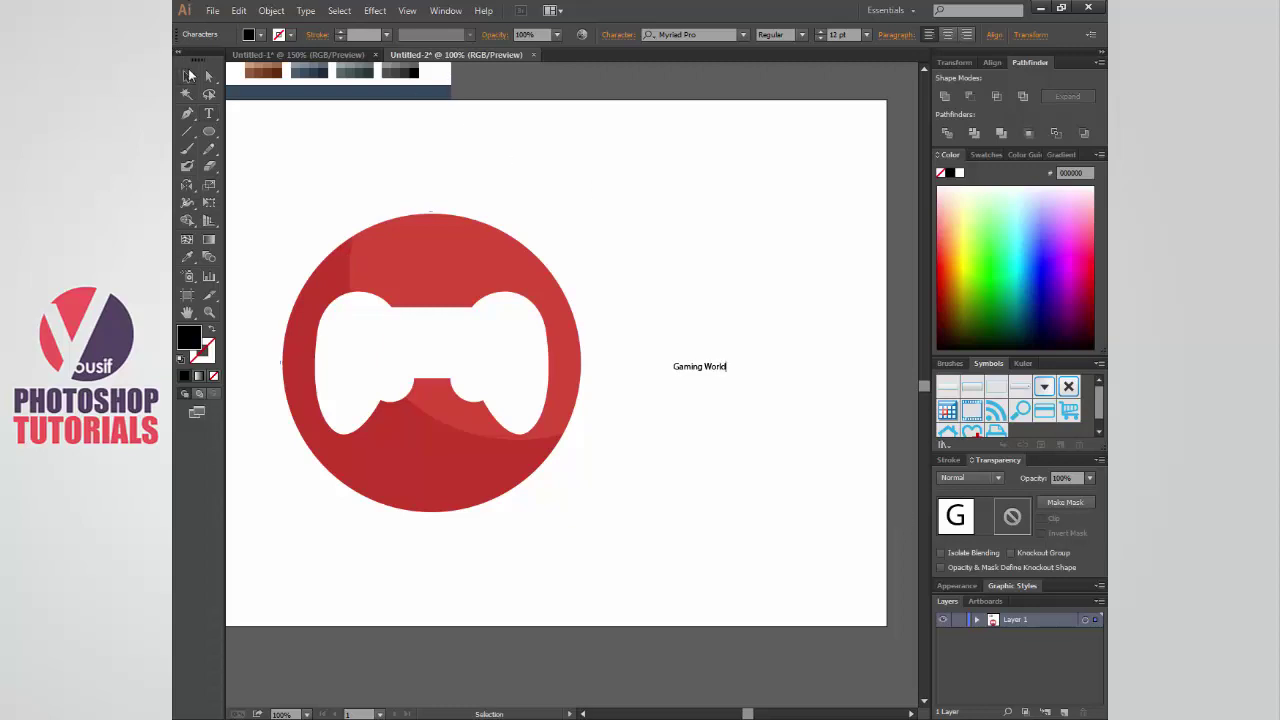
pyautogui.moveTo(732, 370)
pyautogui.mouseDown()
pyautogui.moveTo(888, 498)
pyautogui.moveTo(857, 485)
pyautogui.moveTo(846, 457)
pyautogui.mouseUp()
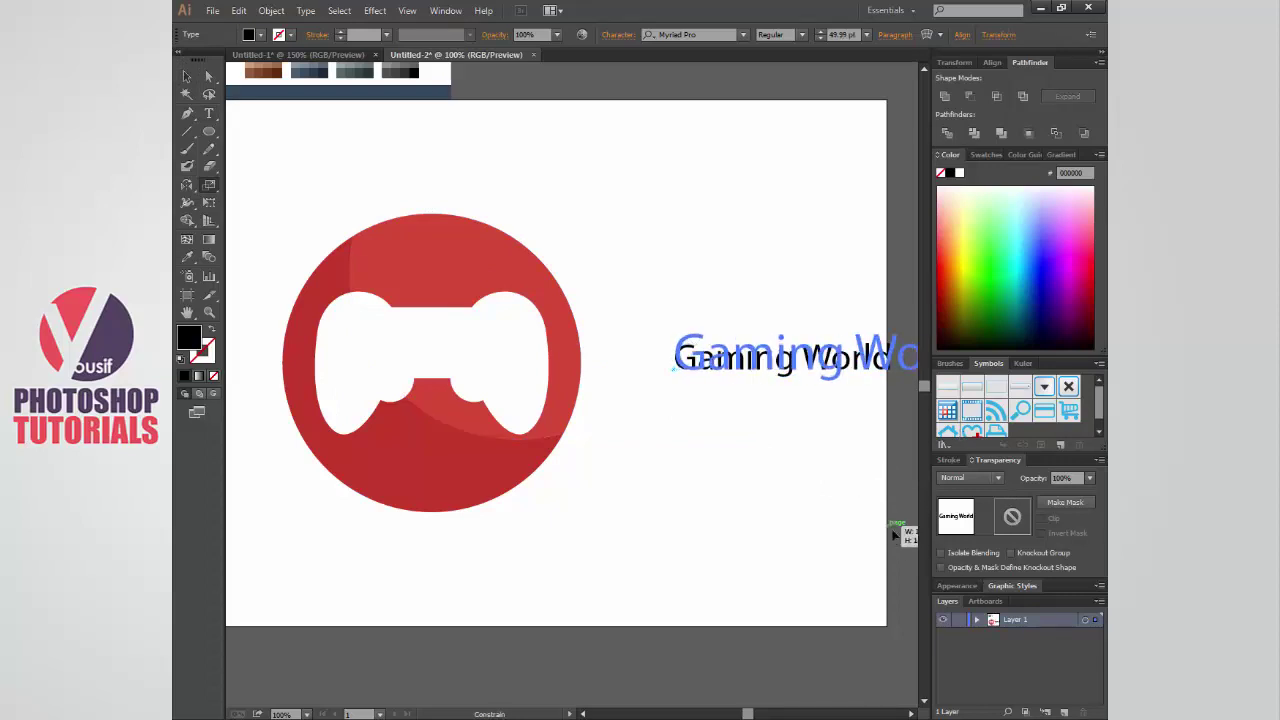
pyautogui.hotkey('ctrl', 'z')
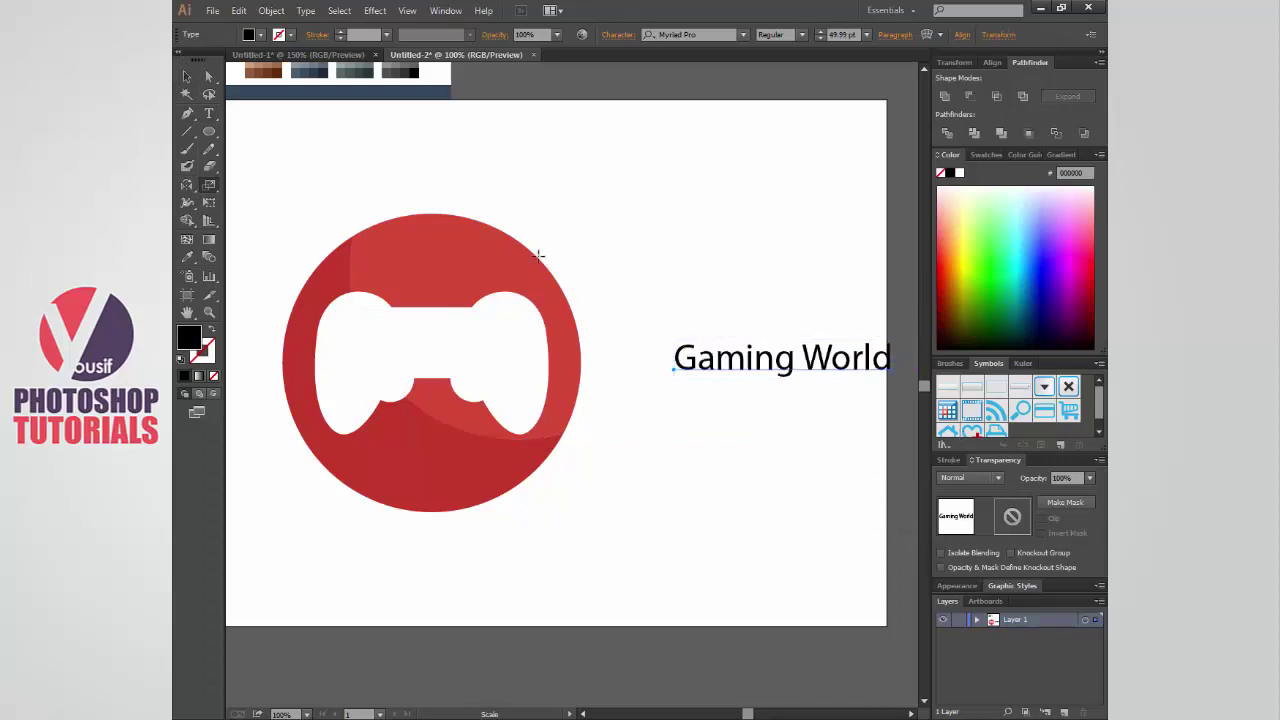
pyautogui.press('v')
pyautogui.moveTo(895, 345)
pyautogui.mouseDown()
pyautogui.moveTo(795, 362)
pyautogui.moveTo(843, 347)
pyautogui.moveTo(821, 369)
pyautogui.mouseUp()
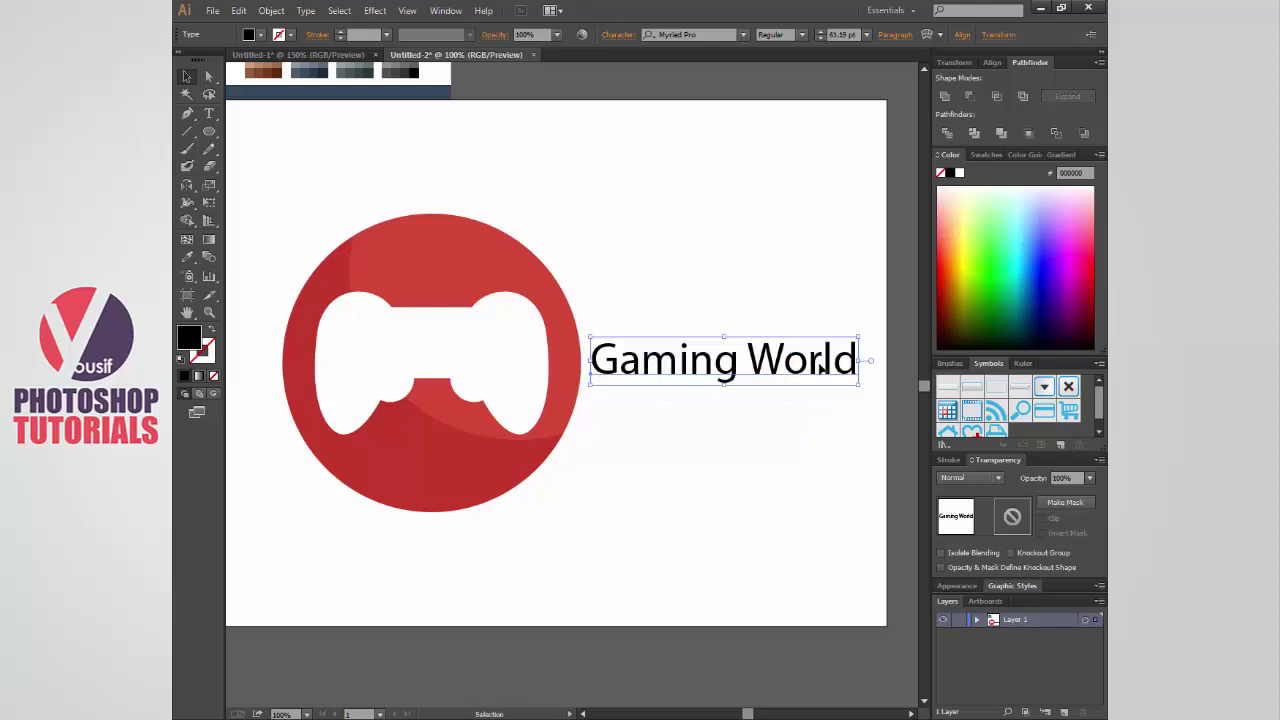
# - Colour the Gaming World text with the circle's red using the Eyedropper
pyautogui.press('i')
pyautogui.click(446, 466)
pyautogui.press('v')
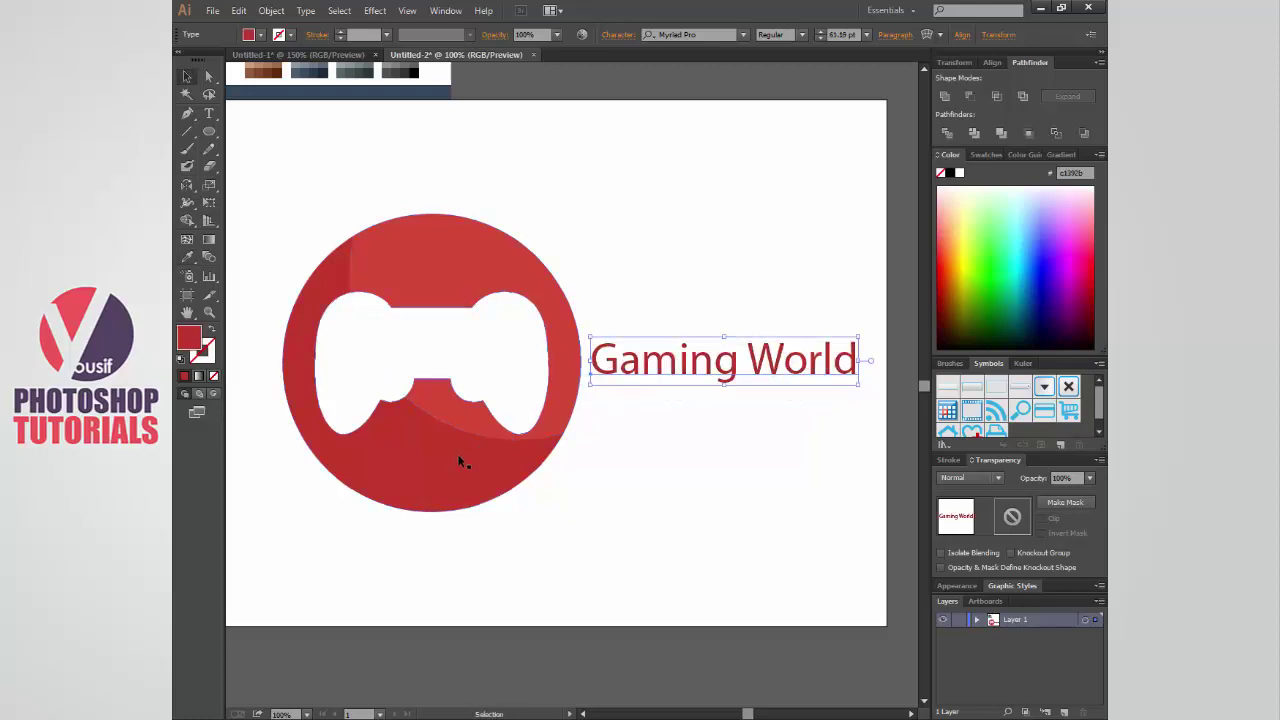
pyautogui.doubleClick(627, 362)
# - Set GAMING WORLD in Gobold Thin and retype the oversized G and W
pyautogui.hotkey('ctrl', 'a')
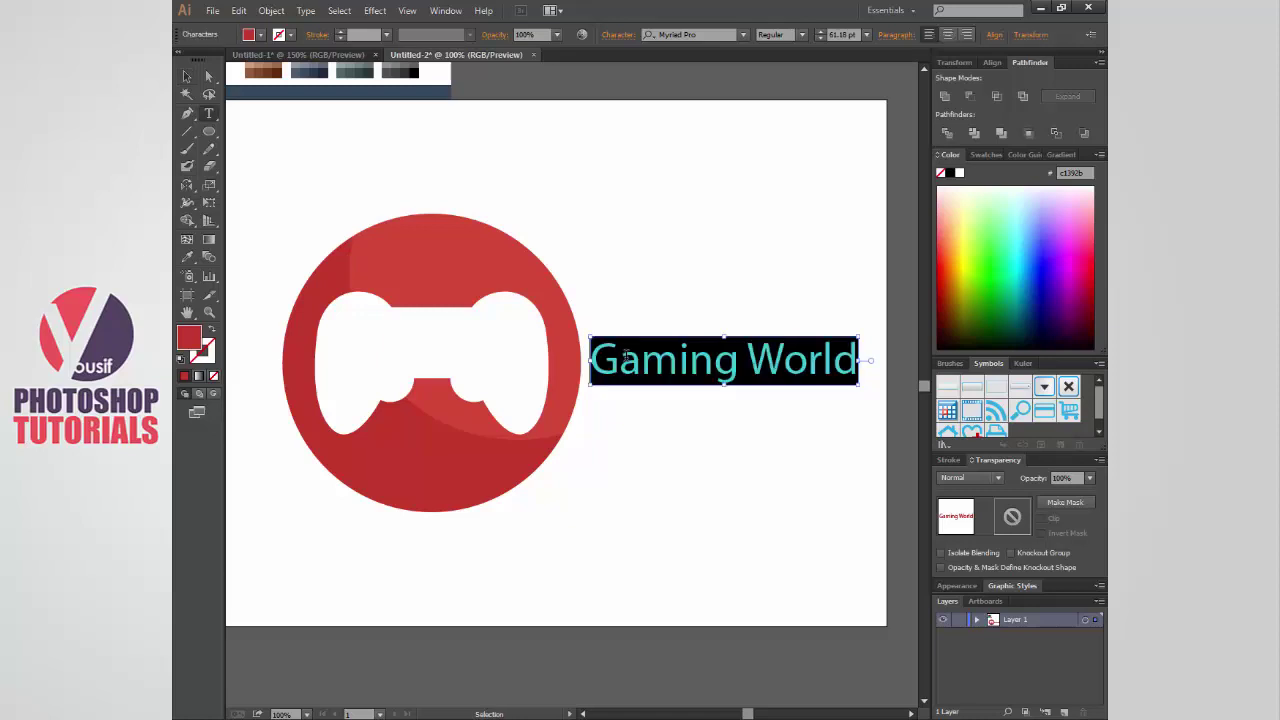
pyautogui.click(689, 34)
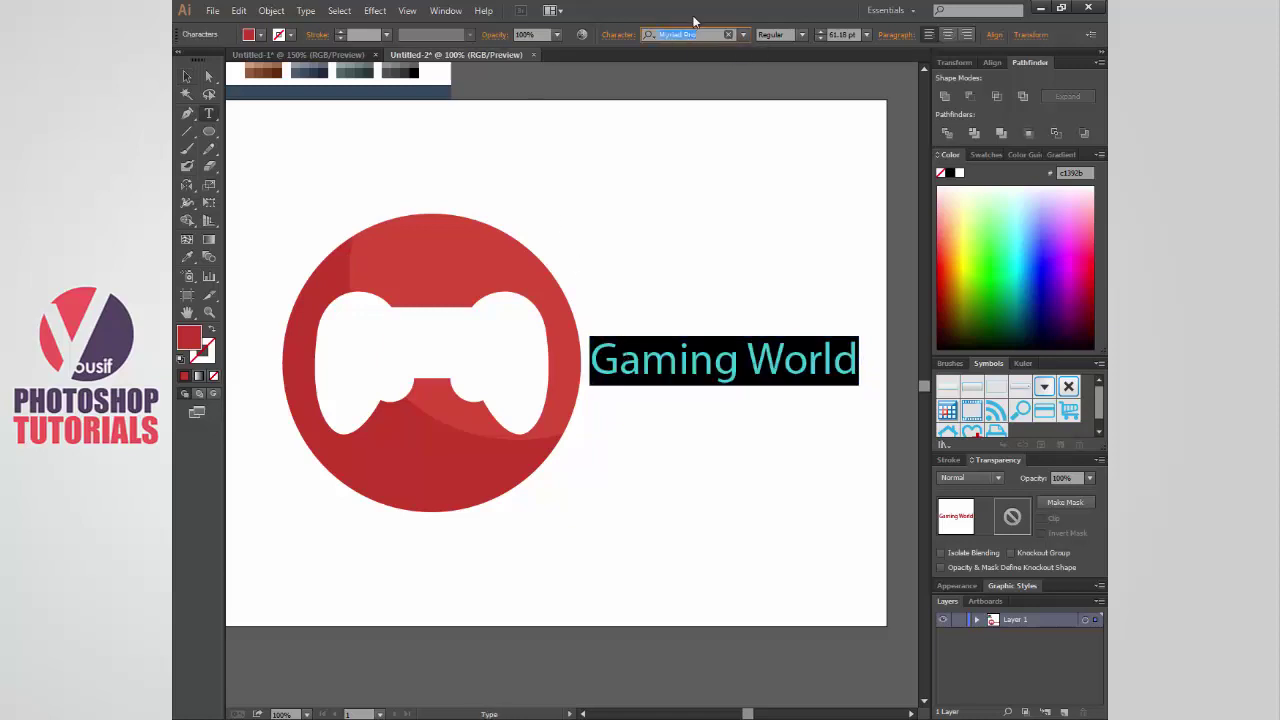
pyautogui.write('Gobold')
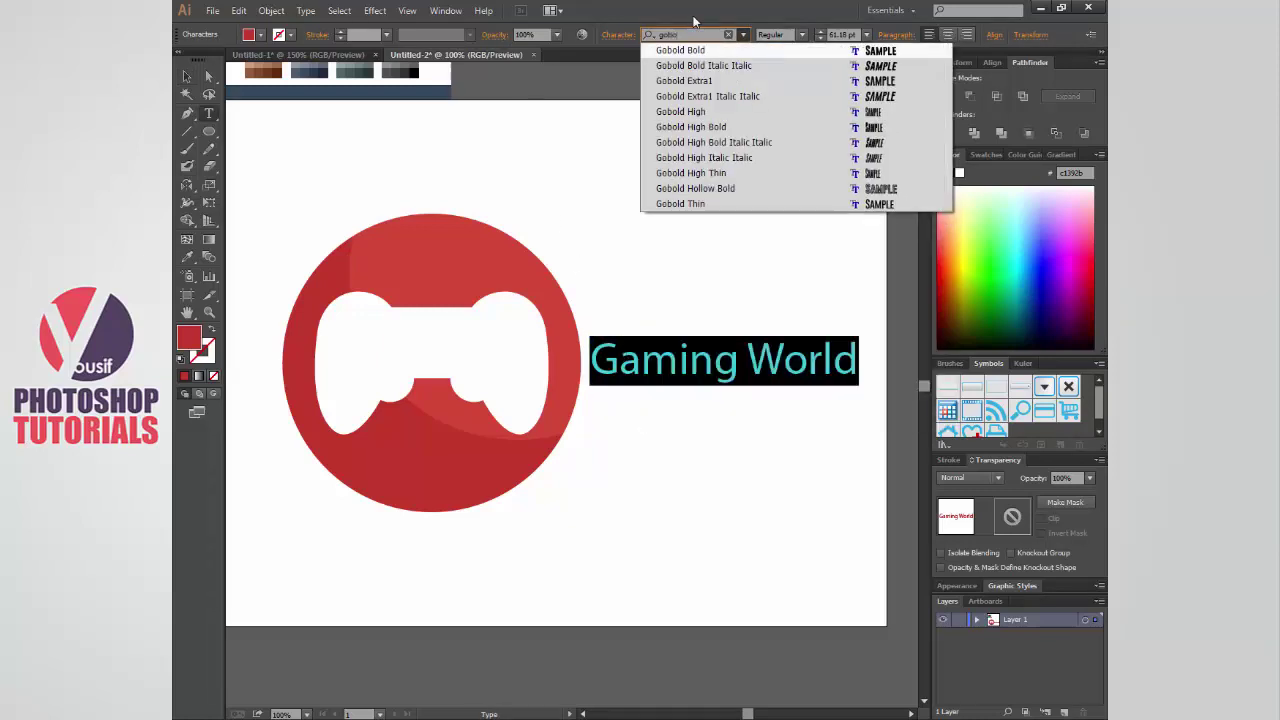
pyautogui.press('Down')
pyautogui.press('Down')
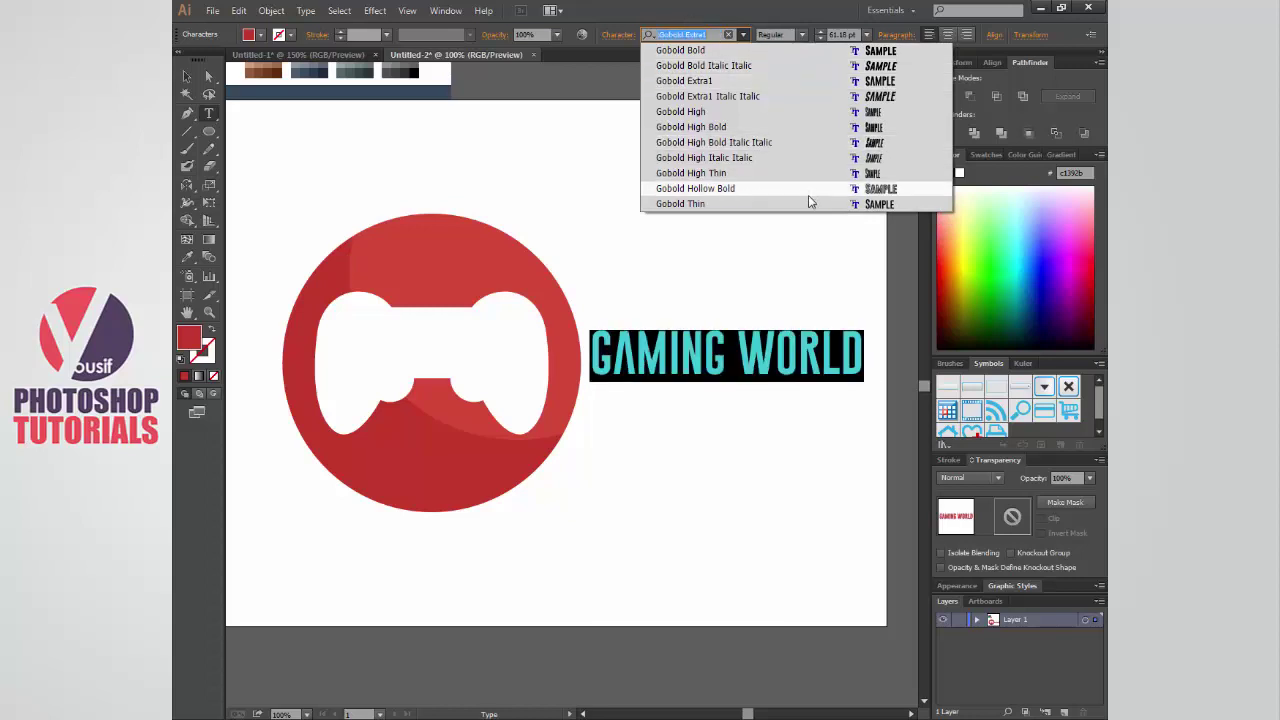
pyautogui.click(812, 206)
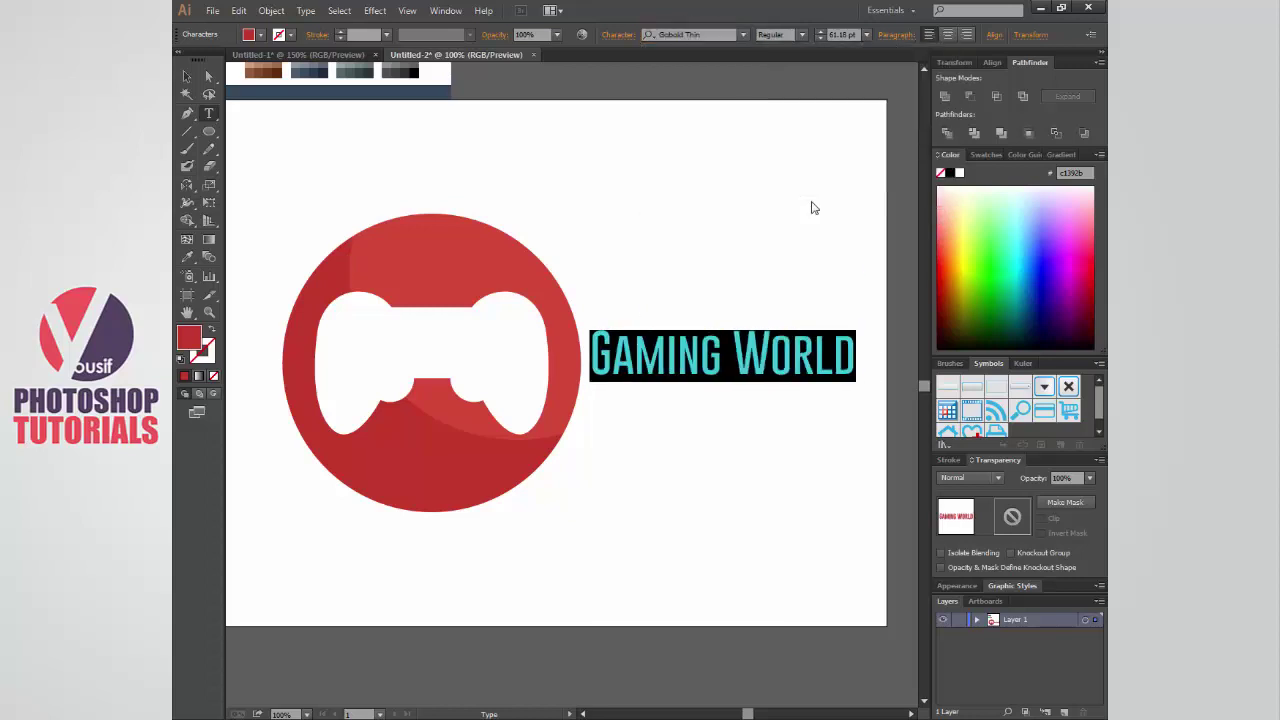
pyautogui.moveTo(612, 342); pyautogui.dragTo(591, 344)
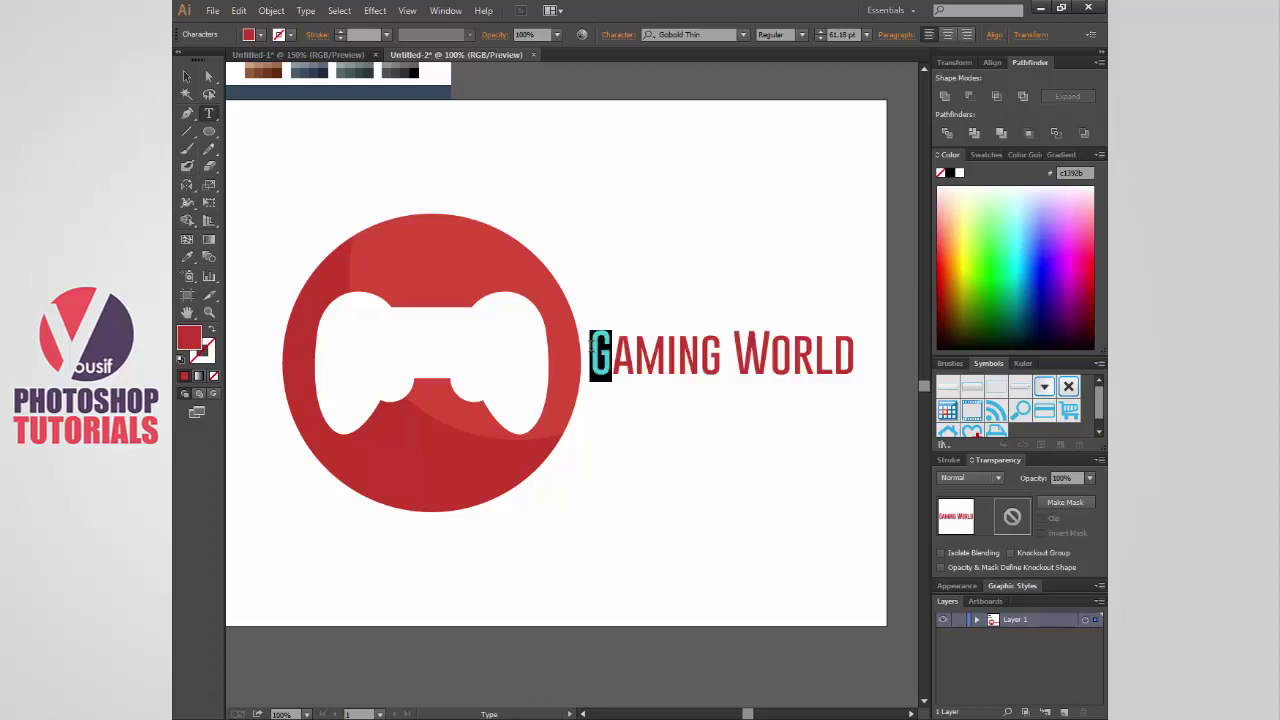
pyautogui.write('g')
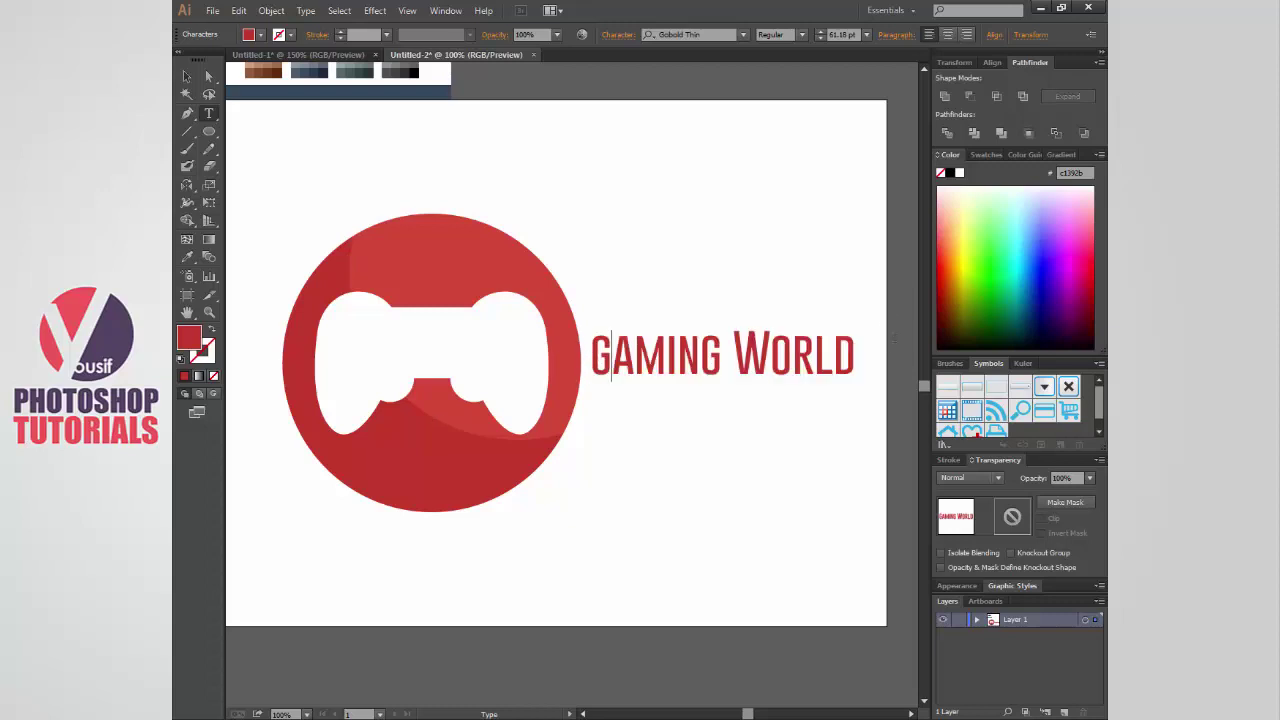
pyautogui.moveTo(733, 360); pyautogui.dragTo(758, 370)
pyautogui.write('w')
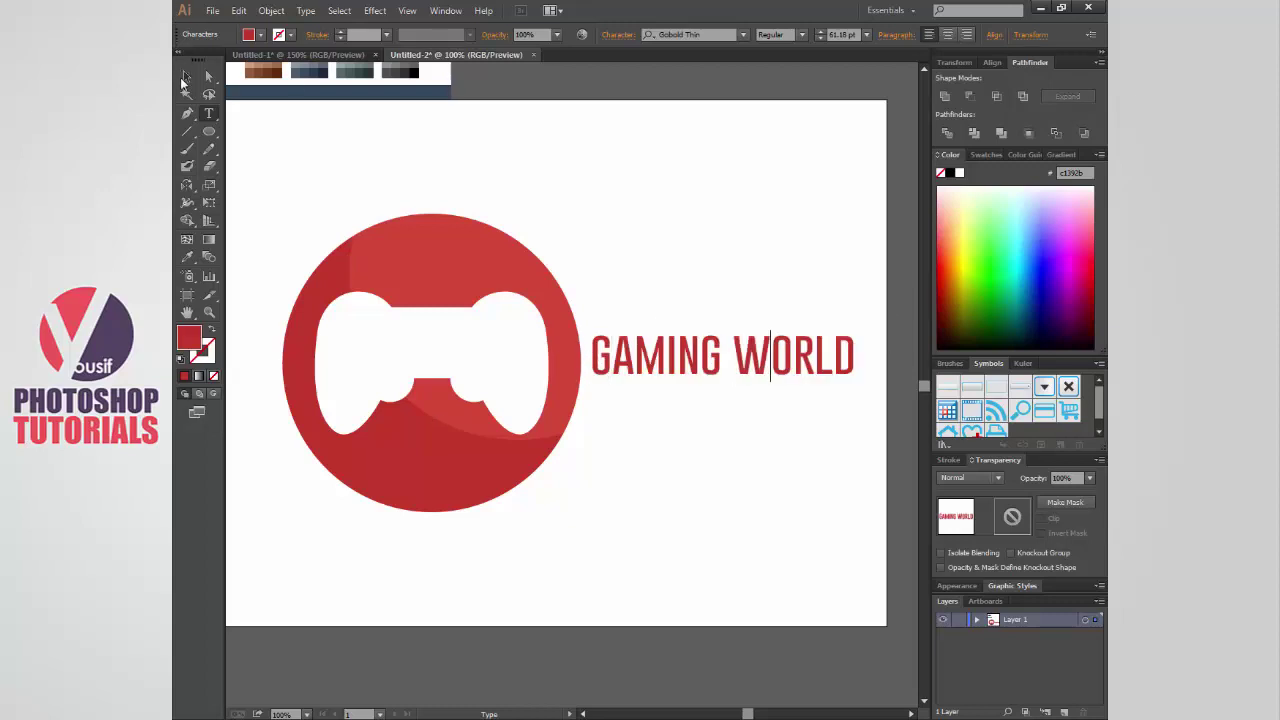
# - Scale the circle and controller logo down slightly
pyautogui.click(184, 78)
pyautogui.moveTo(600, 457); pyautogui.dragTo(660, 490)
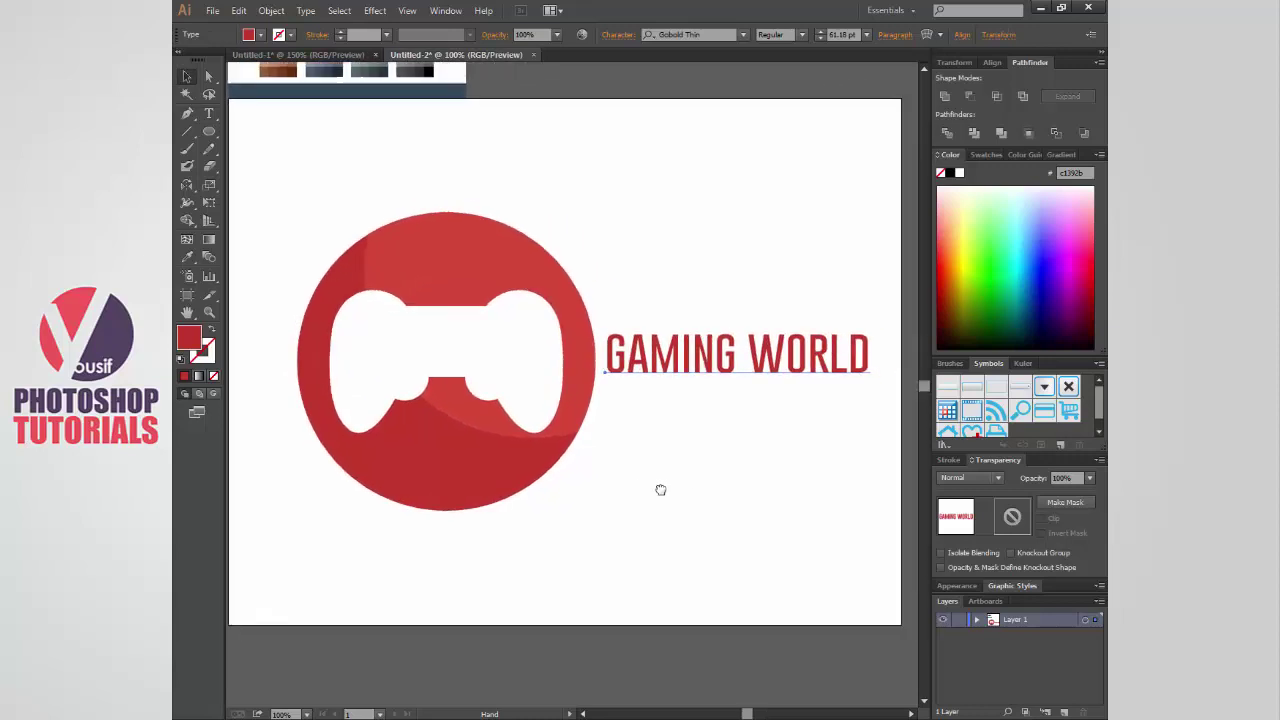
pyautogui.click(537, 434)
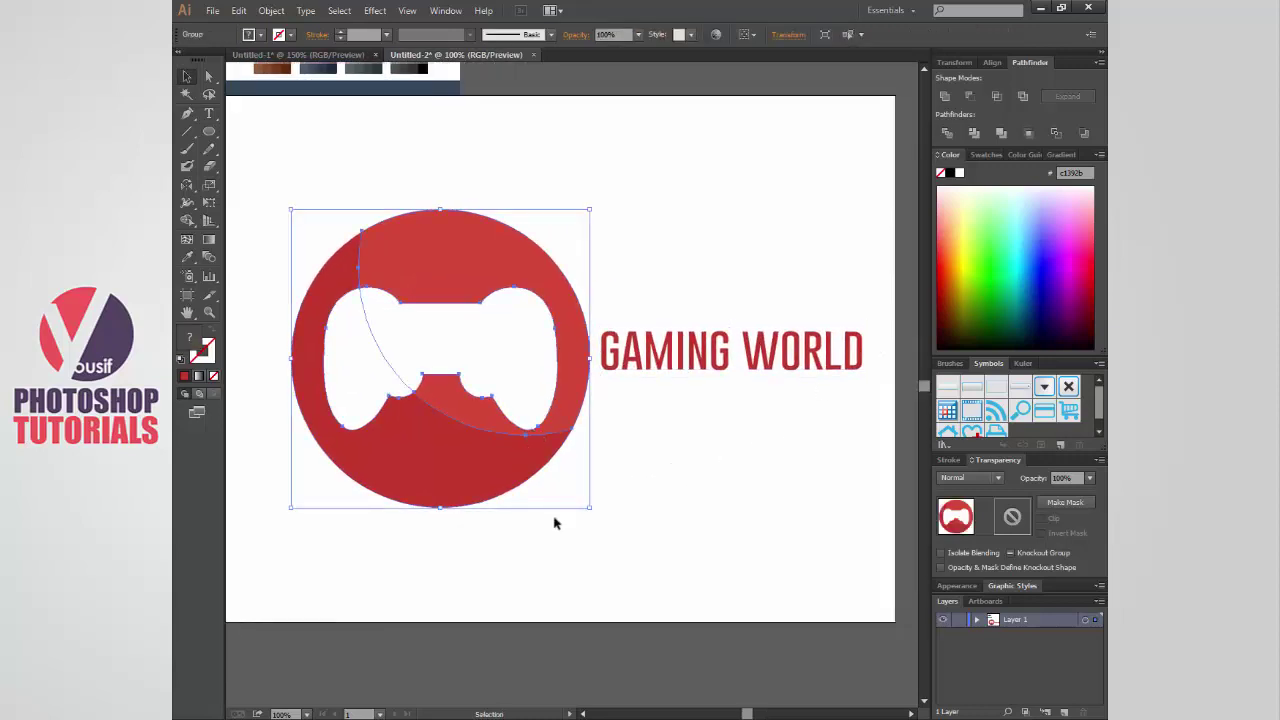
pyautogui.press('s')
pyautogui.moveTo(503, 486)
pyautogui.mouseDown()
pyautogui.moveTo(558, 521)
pyautogui.moveTo(563, 500)
pyautogui.mouseUp()
pyautogui.press('v')
pyautogui.click(580, 500)
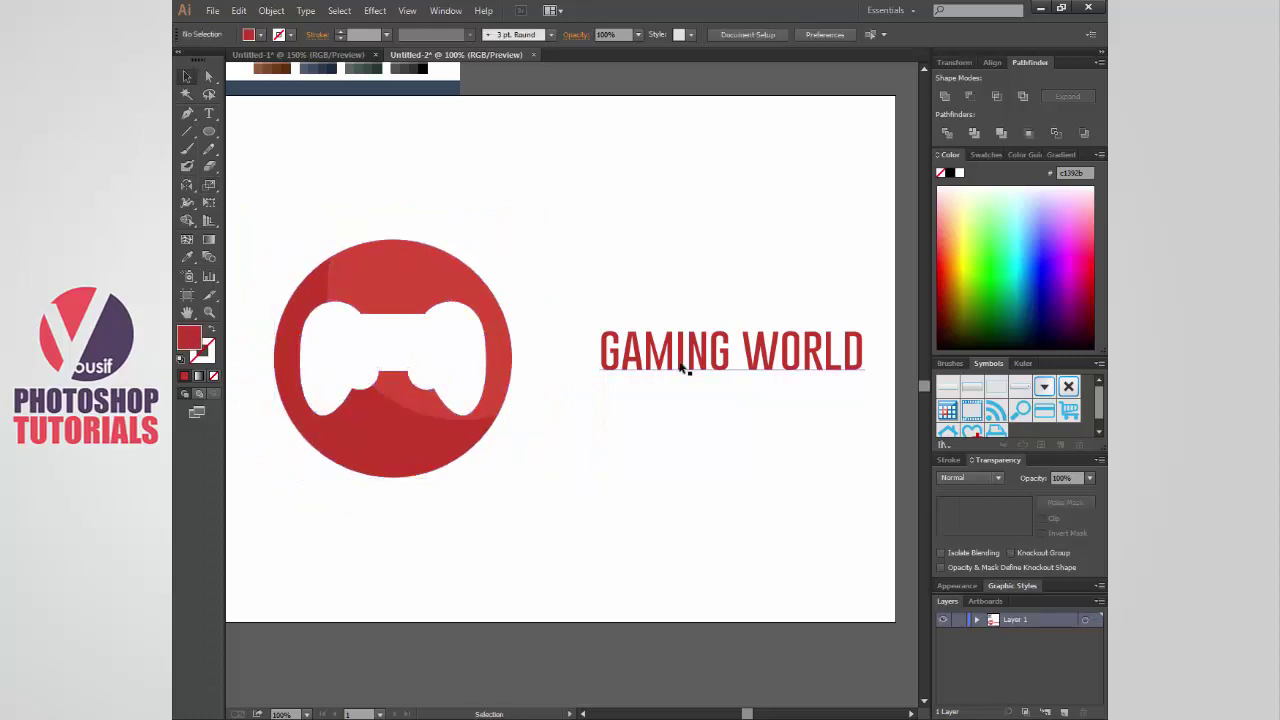
# - Move GAMING WORLD closer to the circle, enlarge it, and duplicate it onto a line below
pyautogui.moveTo(680, 368); pyautogui.dragTo(608, 368)
pyautogui.press('s')
pyautogui.moveTo(820, 403); pyautogui.dragTo(837, 415)
pyautogui.press('v')
pyautogui.click(806, 446)
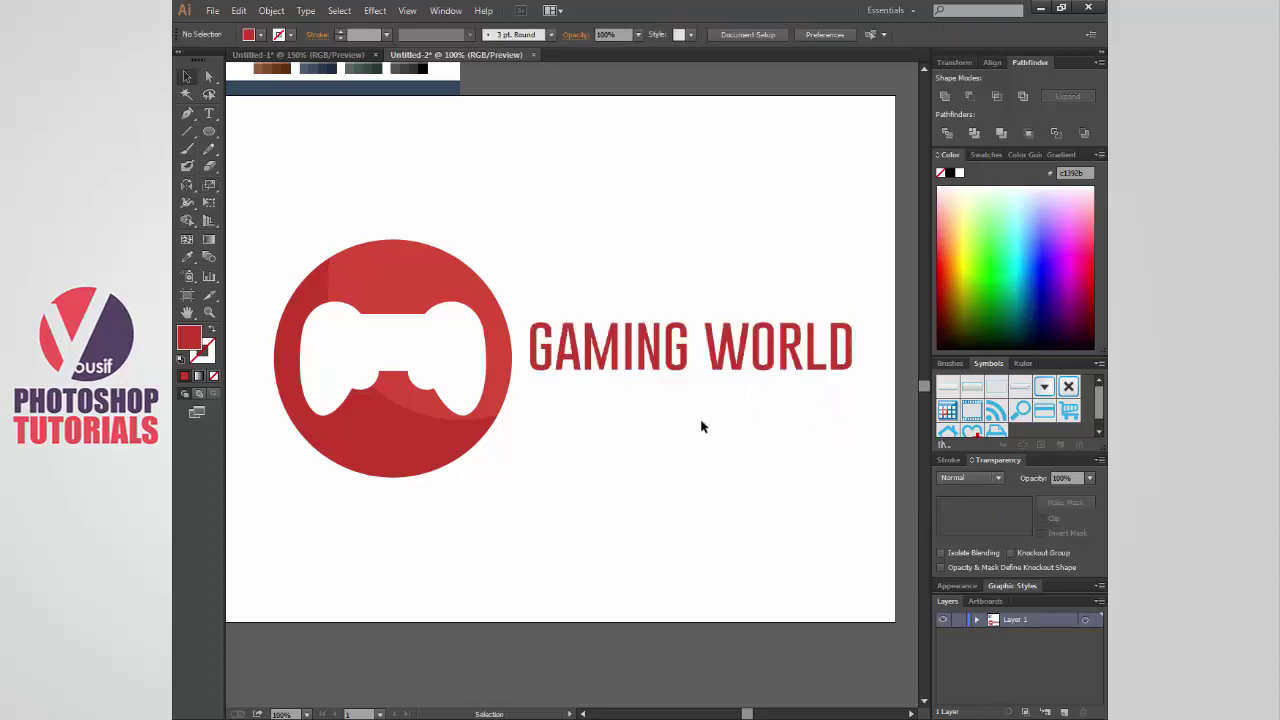
pyautogui.press('t')
pyautogui.press('v')
pyautogui.moveTo(727, 336); pyautogui.dragTo(718, 420)
# - Retype the duplicated line as 'JUST GAME' and nudge it slightly right
pyautogui.press('t')
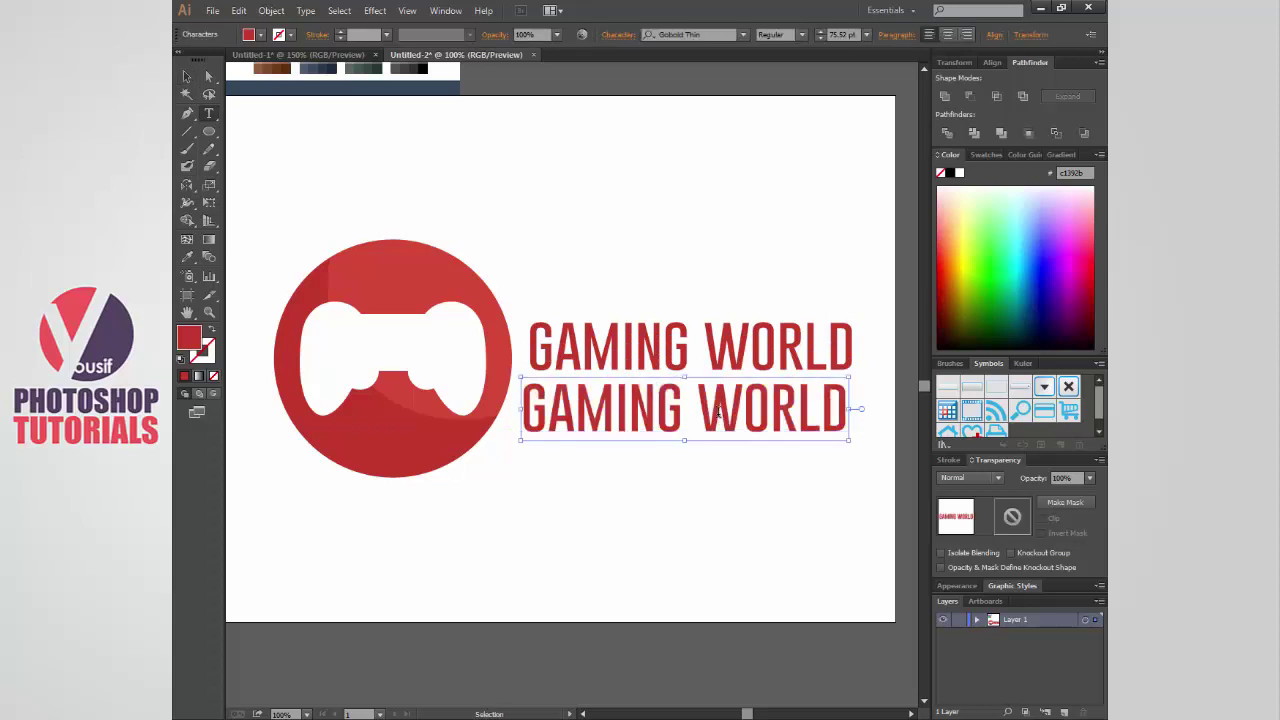
pyautogui.tripleClick(717, 410)
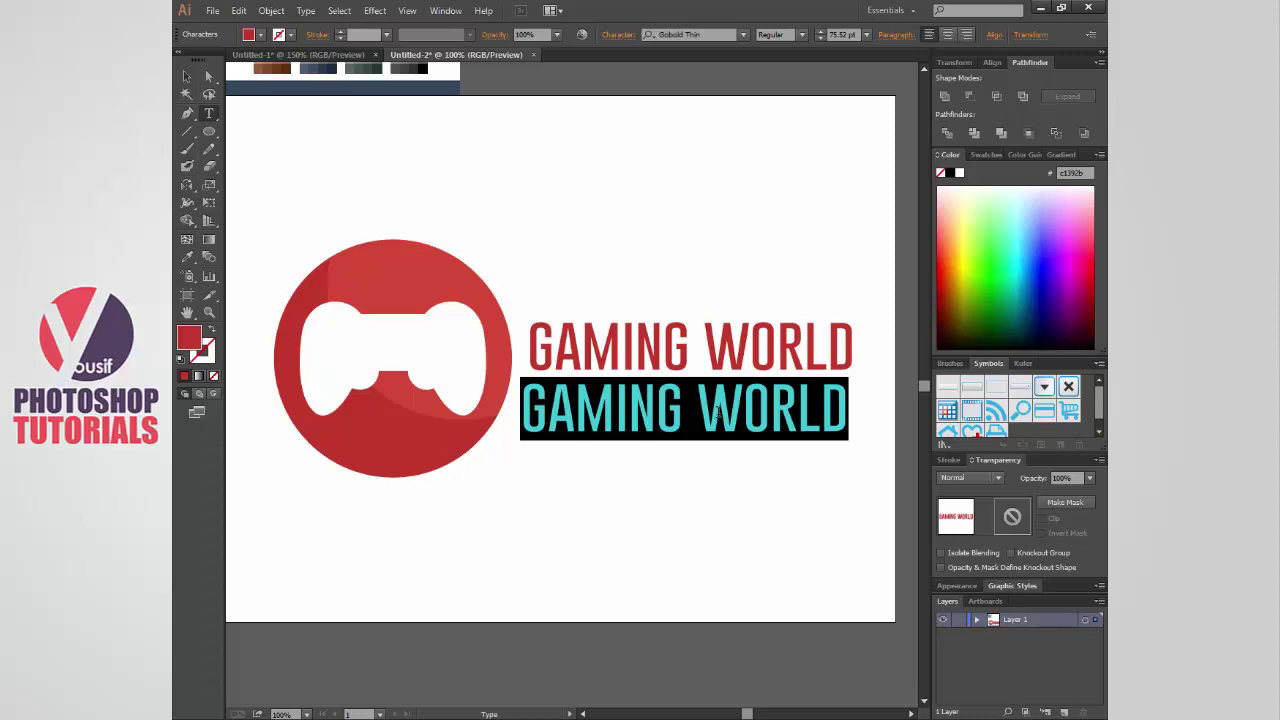
pyautogui.write('JUST')
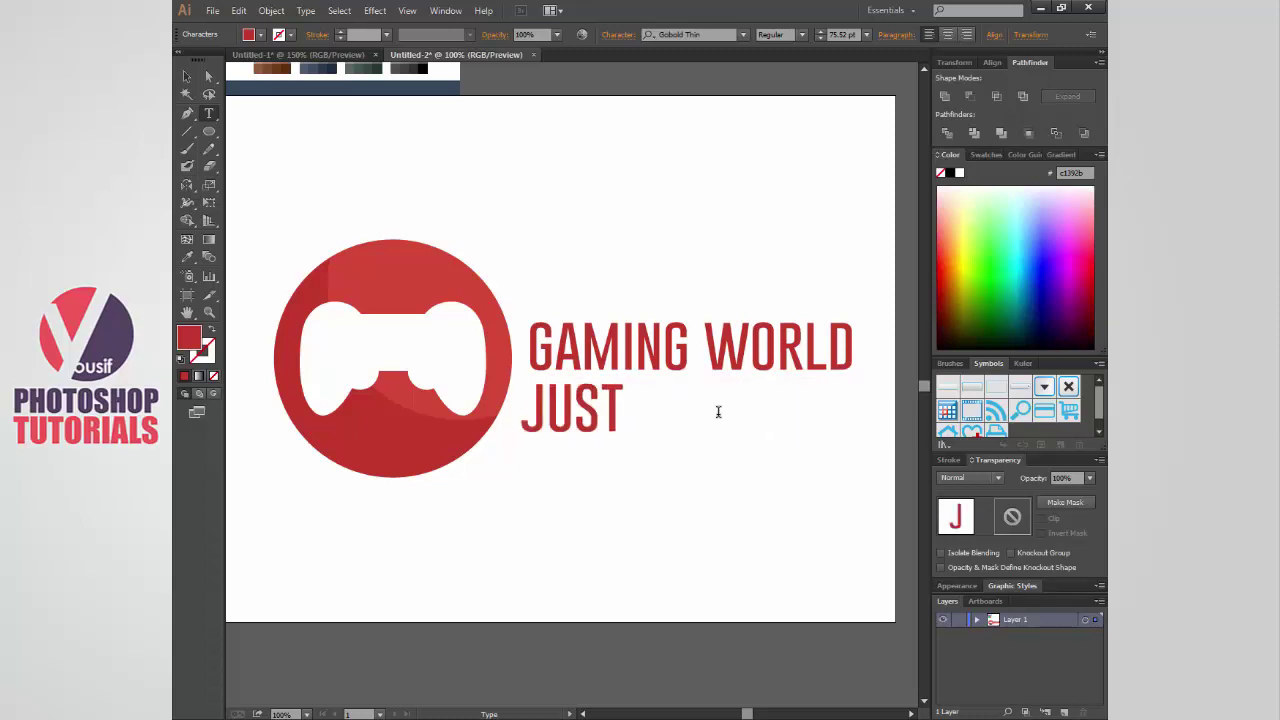
pyautogui.write(' D')
pyautogui.press('BackSpace')
pyautogui.write('DO')
pyautogui.press('BackSpace')
pyautogui.press('BackSpace')
pyautogui.write('DO')
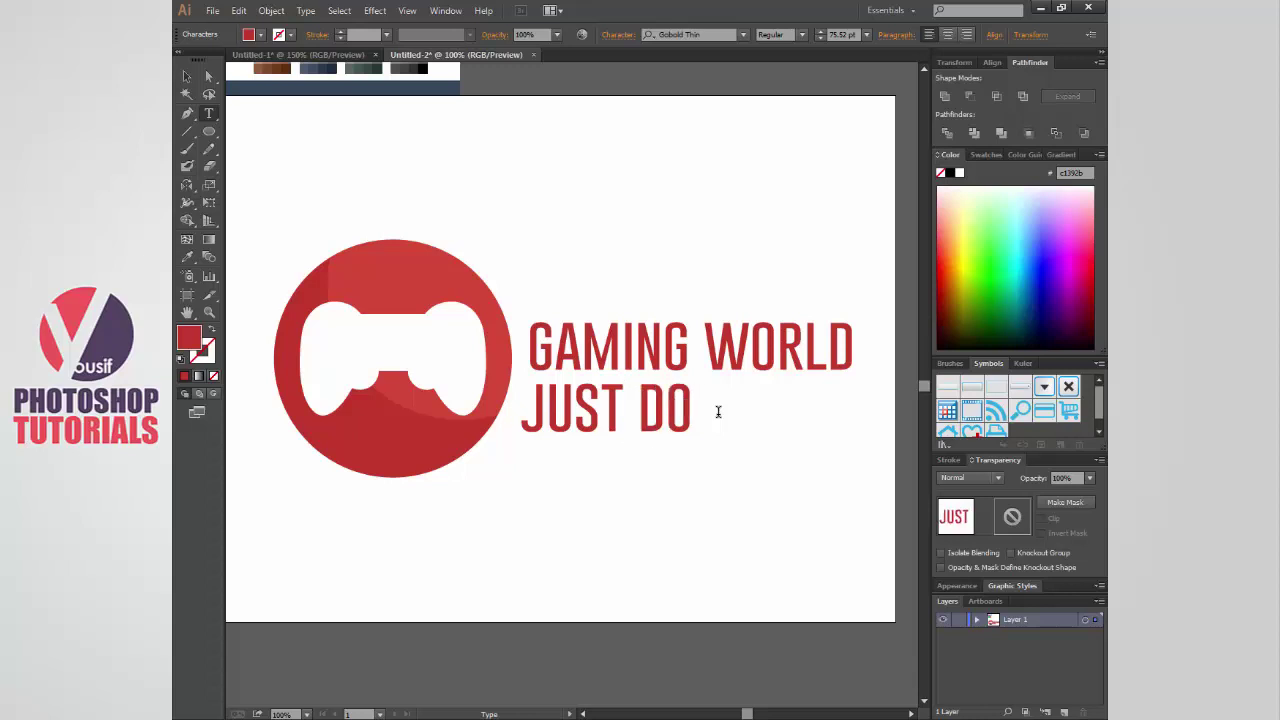
pyautogui.write(' IT')
pyautogui.press('BackSpace')
pyautogui.press('BackSpace')
pyautogui.press('BackSpace')
pyautogui.press('BackSpace')
pyautogui.press('BackSpace')
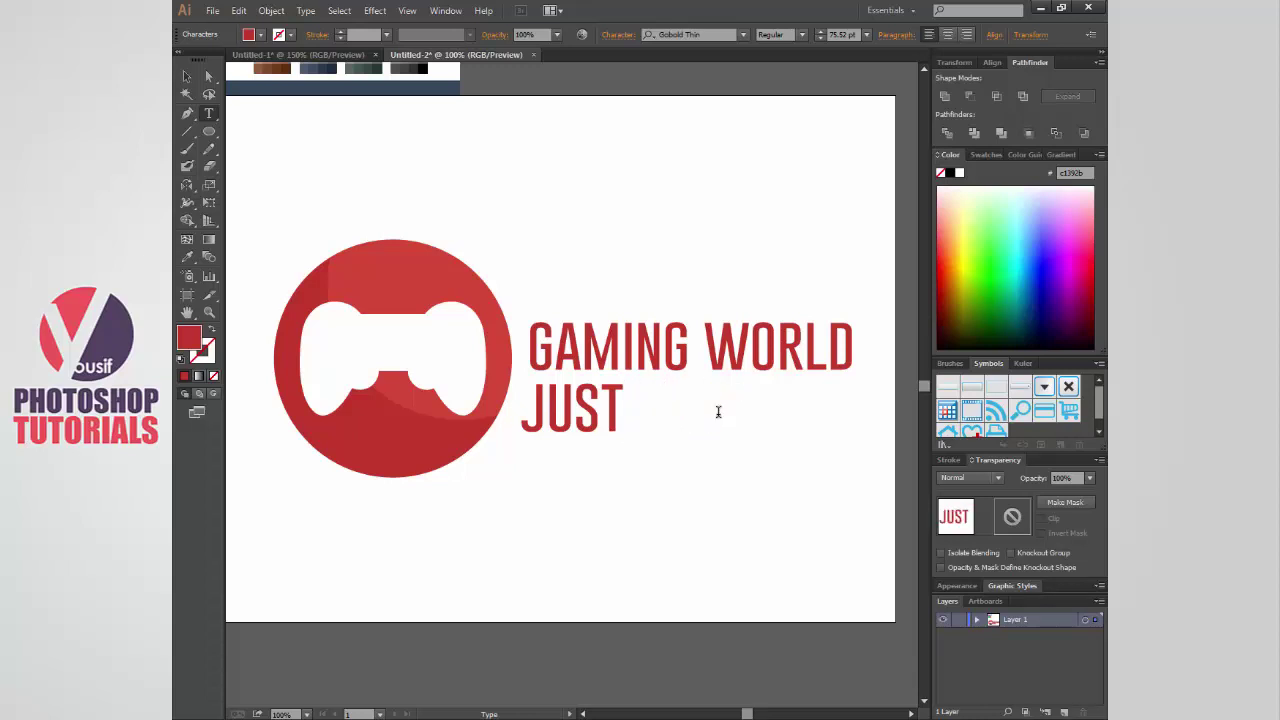
pyautogui.write(' GA')
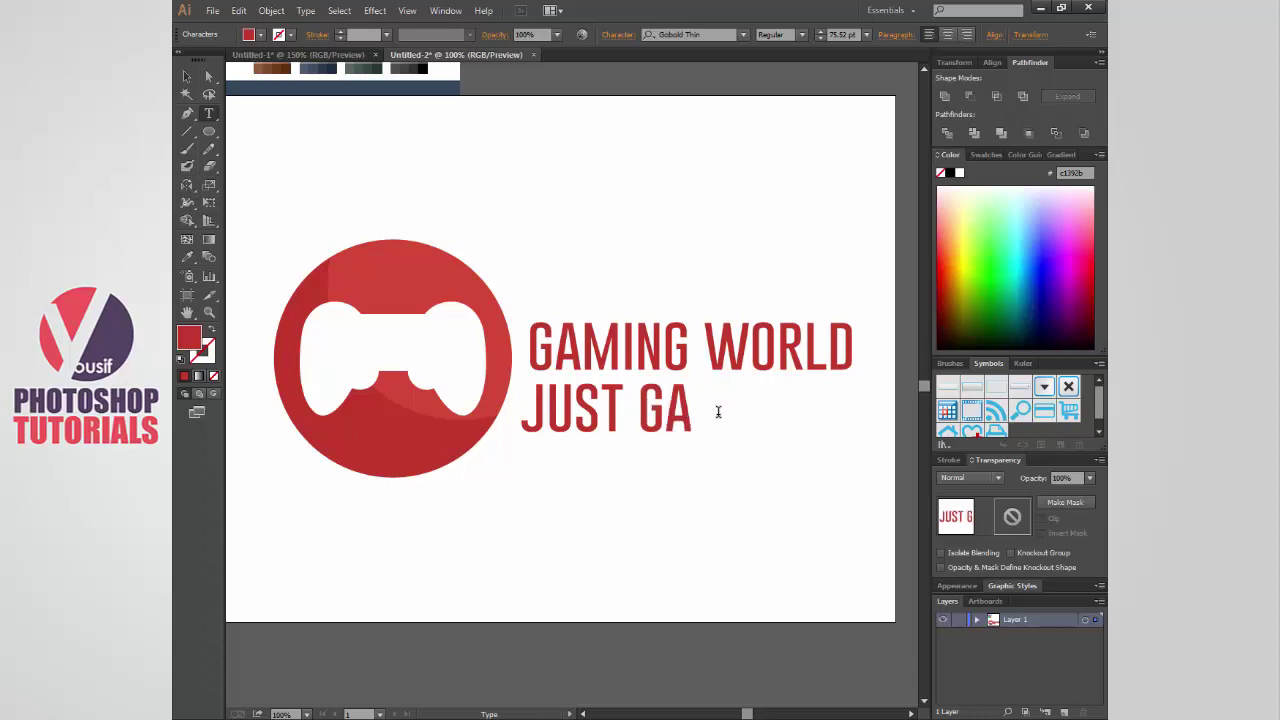
pyautogui.write('ME')
pyautogui.click(186, 76)
pyautogui.moveTo(701, 409)
pyautogui.mouseDown()
pyautogui.moveTo(748, 404)
pyautogui.moveTo(826, 440)
pyautogui.moveTo(814, 454)
pyautogui.moveTo(773, 433)
pyautogui.moveTo(786, 429)
pyautogui.moveTo(721, 429)
pyautogui.moveTo(697, 414)
pyautogui.moveTo(728, 408)
pyautogui.moveTo(723, 451)
pyautogui.moveTo(731, 408)
pyautogui.mouseUp()
# - Shrink JUST GAME, widen its tracking with five Alt+Right presses, and move it left
pyautogui.hotkey('ctrl', 'z')
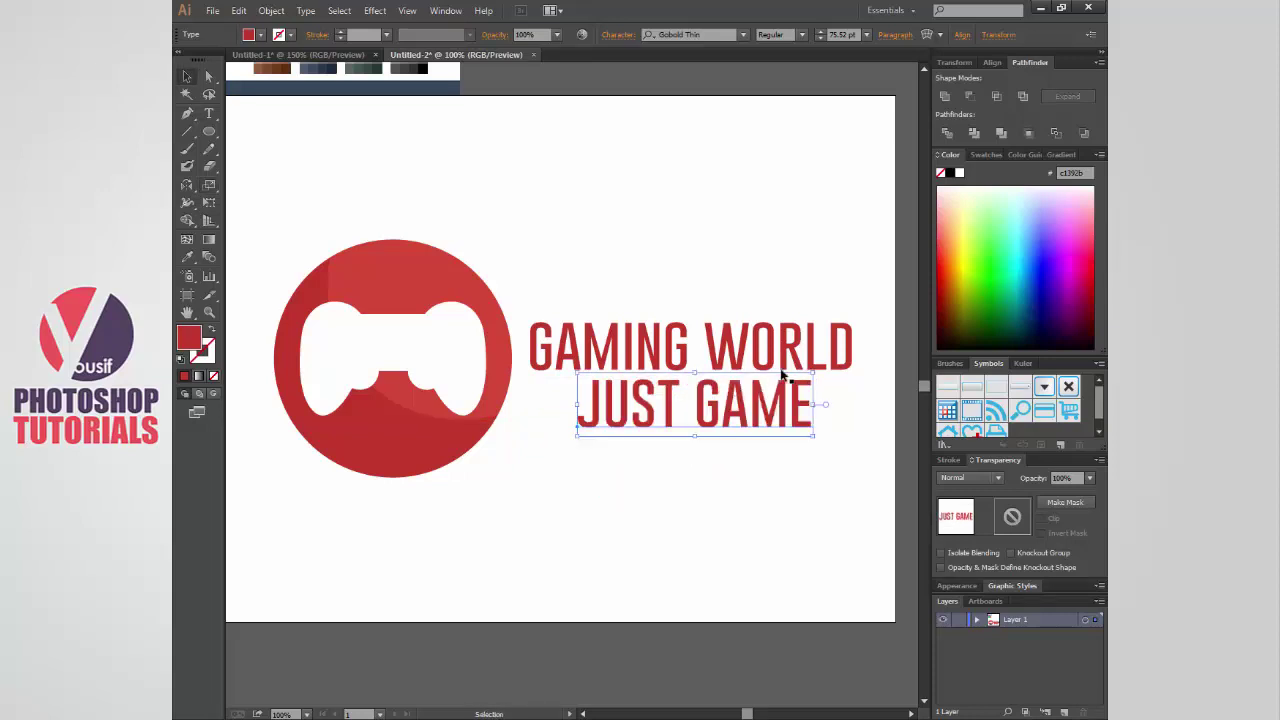
pyautogui.moveTo(815, 372)
pyautogui.mouseDown()
pyautogui.moveTo(642, 418)
pyautogui.moveTo(722, 391)
pyautogui.mouseUp()
pyautogui.press('t')
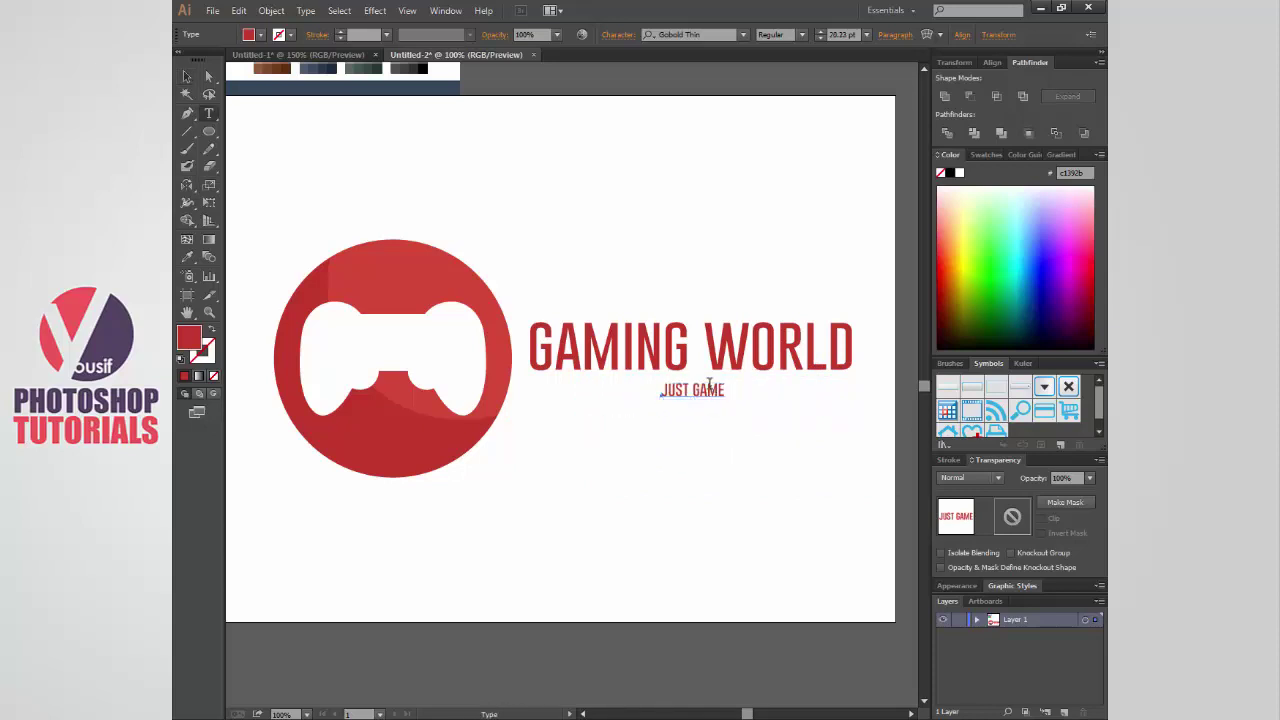
pyautogui.tripleClick(709, 389)
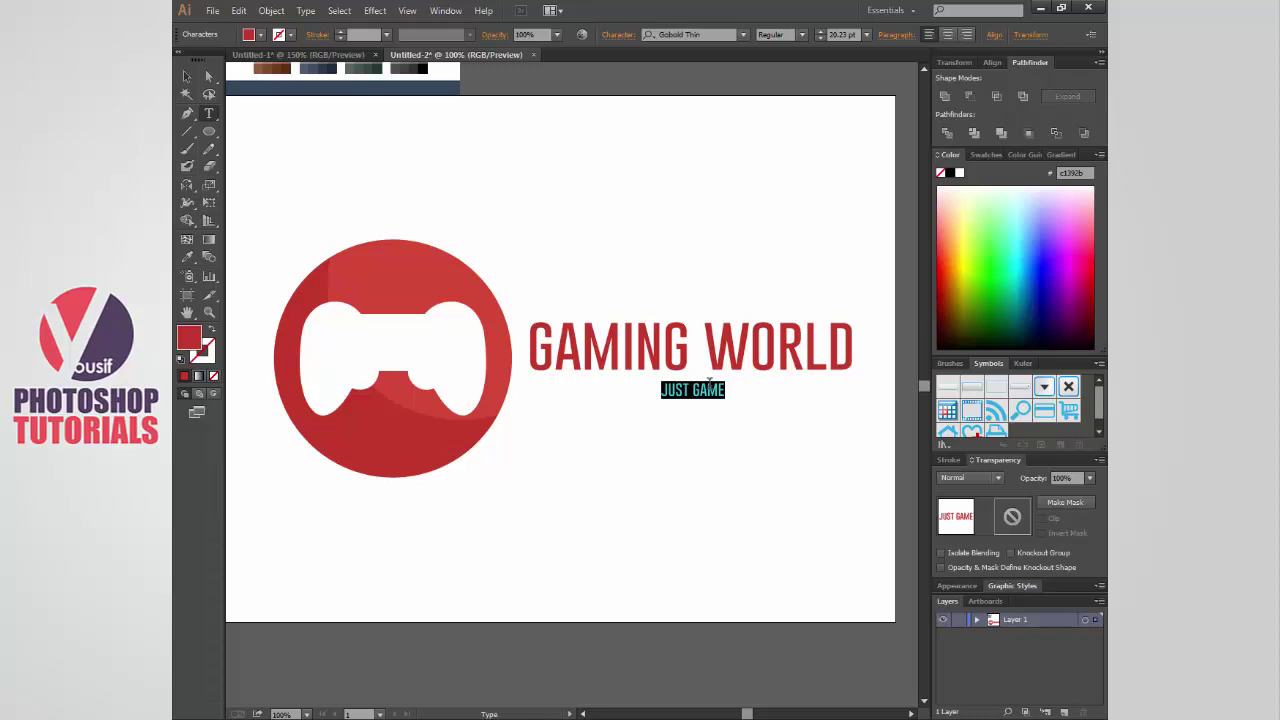
pyautogui.hotkey('alt', 'Right')
pyautogui.hotkey('alt', 'Right')
pyautogui.hotkey('alt', 'Right')
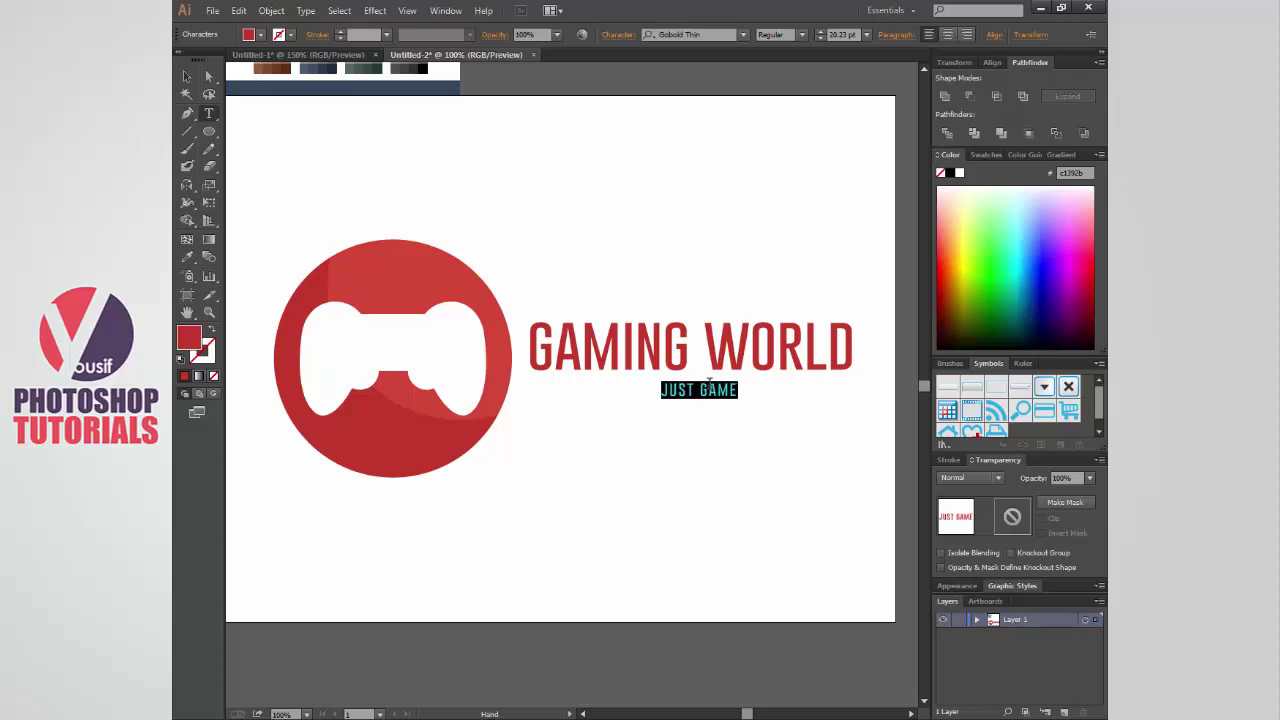
pyautogui.hotkey('alt', 'Right')
pyautogui.hotkey('alt', 'Right')
pyautogui.hotkey('alt', 'Right')
pyautogui.hotkey('alt', 'Right')
pyautogui.hotkey('alt', 'Right')
pyautogui.hotkey('alt', 'Right')
pyautogui.hotkey('alt', 'Right')
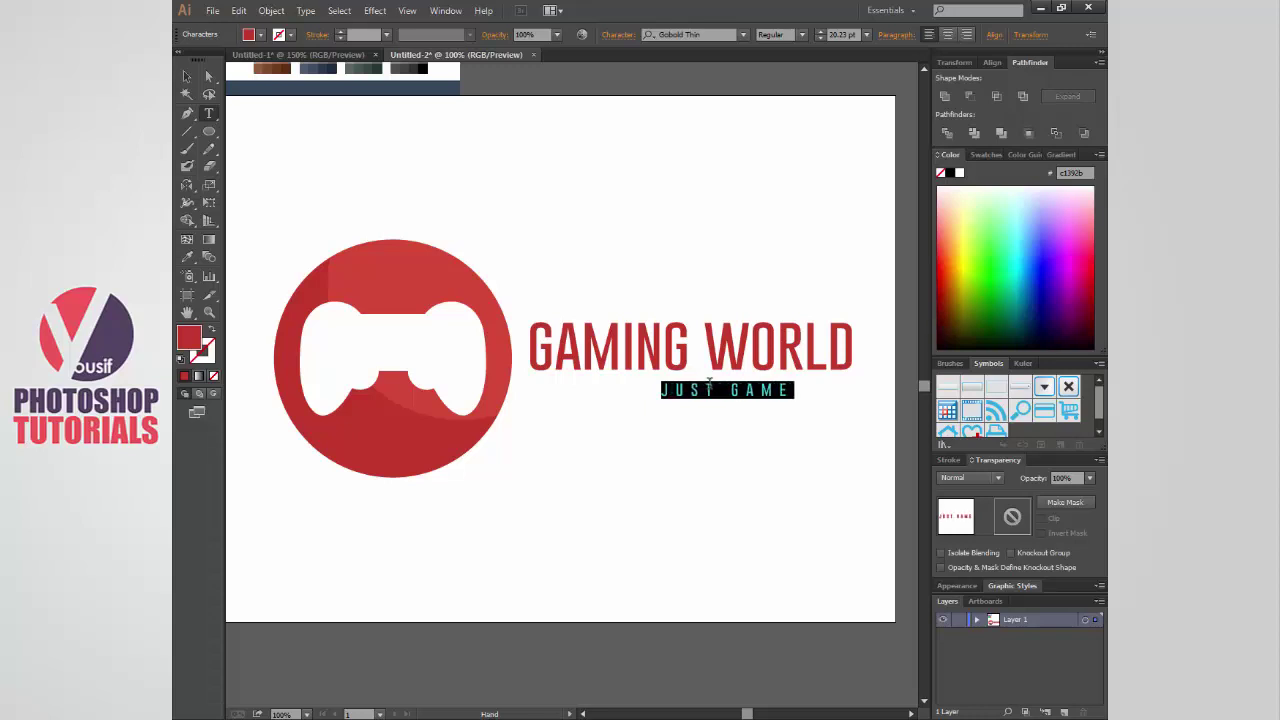
pyautogui.hotkey('alt', 'Right')
pyautogui.hotkey('alt', 'Right')
pyautogui.hotkey('alt', 'Right')
pyautogui.hotkey('alt', 'Right')
pyautogui.hotkey('alt', 'Right')
pyautogui.hotkey('alt', 'Right')
pyautogui.hotkey('alt', 'Right')
pyautogui.hotkey('alt', 'Right')
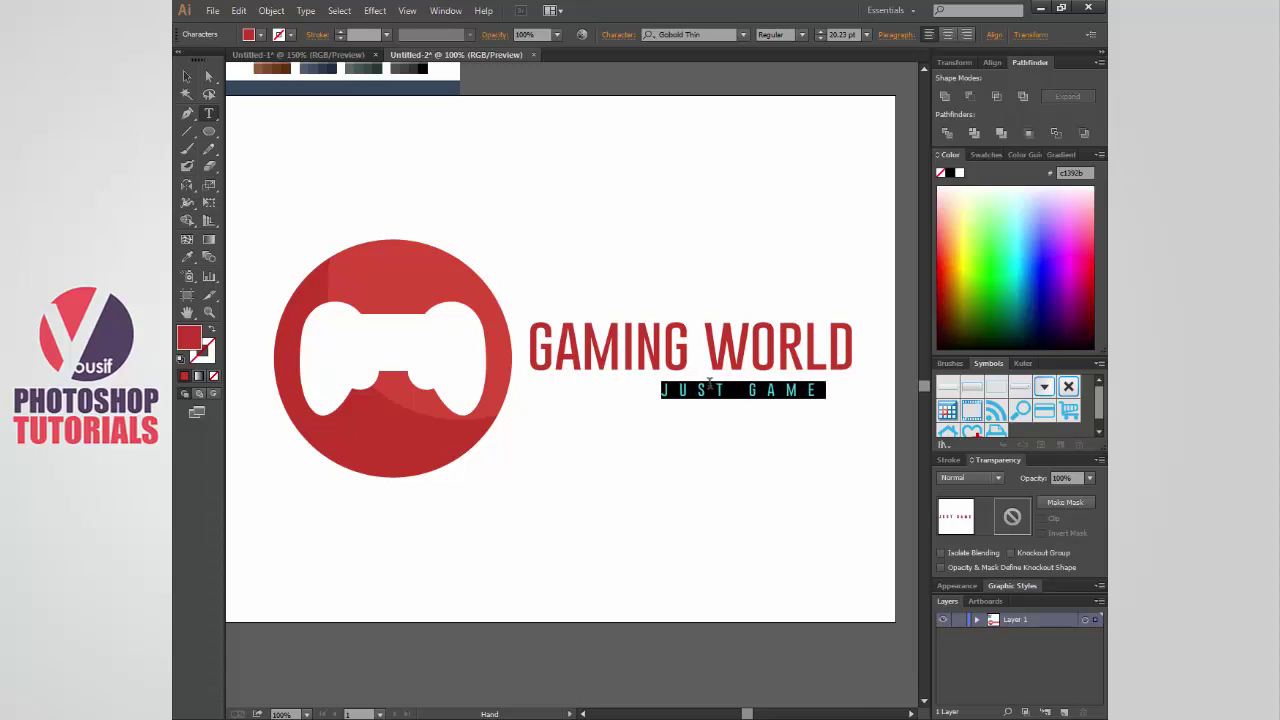
pyautogui.hotkey('alt', 'Right')
pyautogui.hotkey('alt', 'Right')
pyautogui.hotkey('alt', 'Right')
pyautogui.hotkey('alt', 'Right')
pyautogui.hotkey('alt', 'Right')
pyautogui.hotkey('alt', 'Right')
pyautogui.hotkey('alt', 'Right')
pyautogui.hotkey('alt', 'Right')
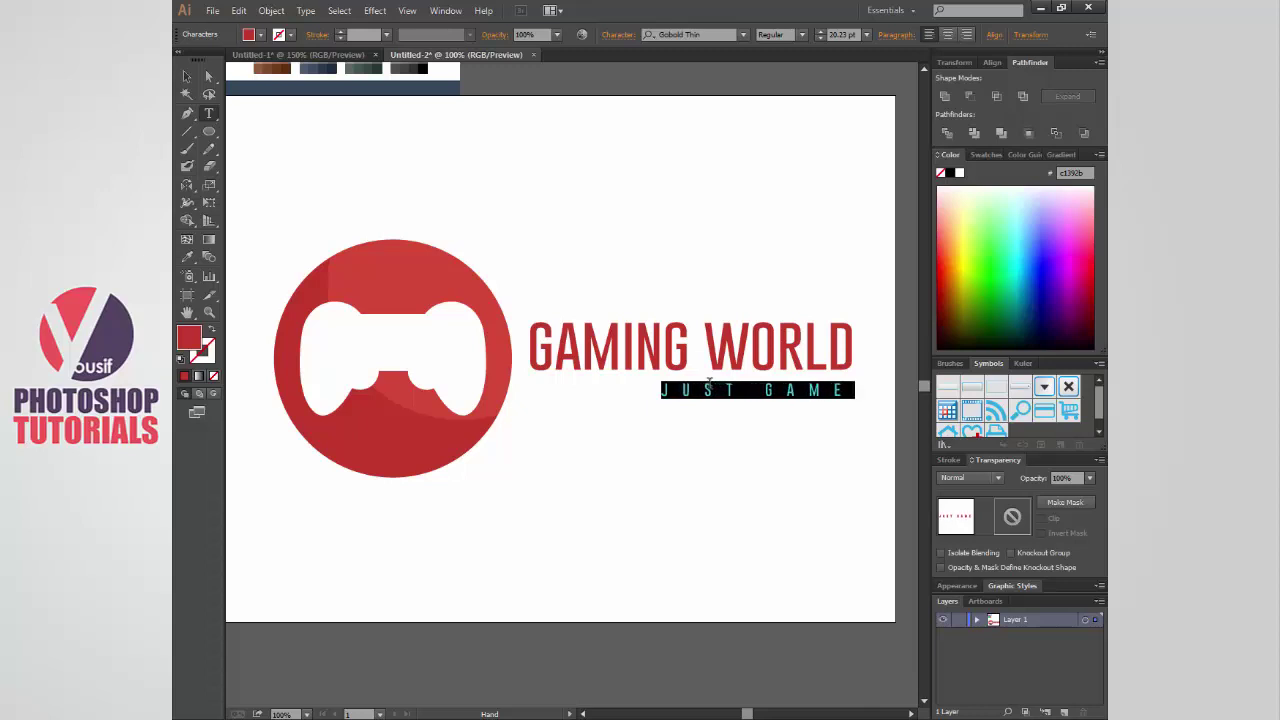
pyautogui.hotkey('alt', 'Right')
pyautogui.hotkey('alt', 'Right')
pyautogui.press('Escape')
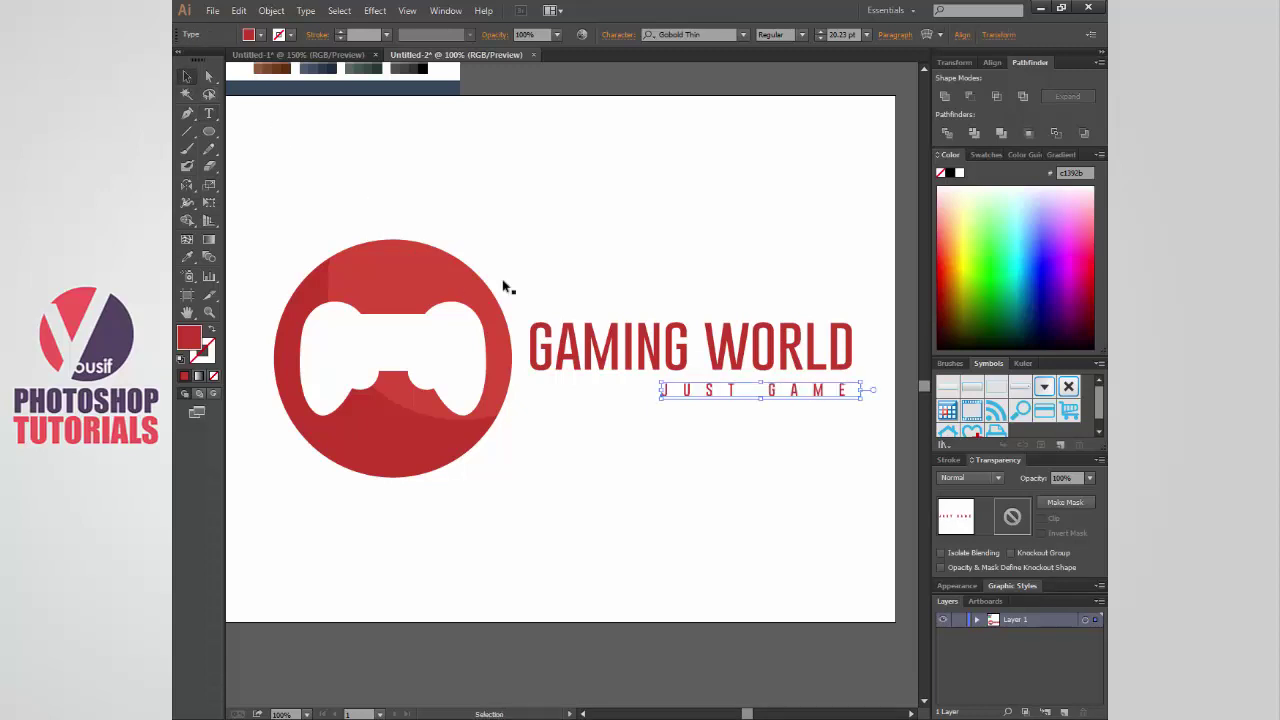
pyautogui.moveTo(836, 392); pyautogui.dragTo(748, 392)
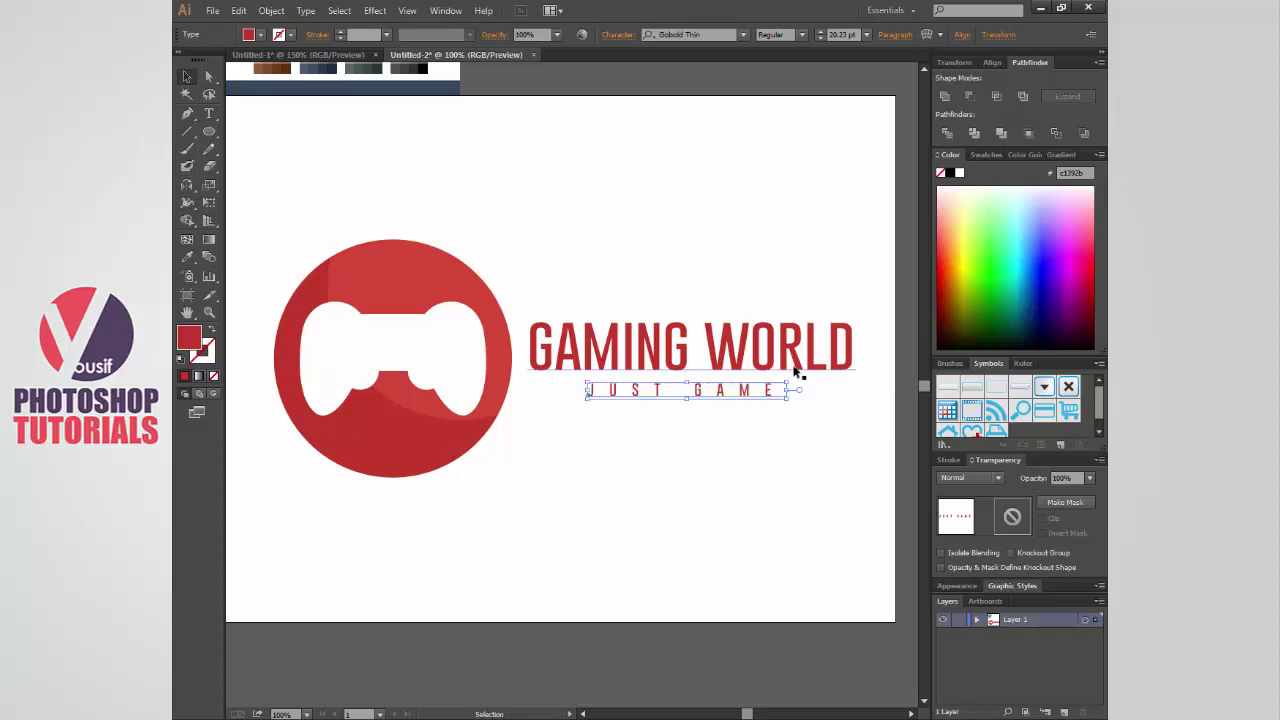
# - Place JUST GAME under GAMING WORLD and centre the two lines with Horizontal Align Center
pyautogui.keyDown('shift'); pyautogui.click(798, 368); pyautogui.keyUp('shift')
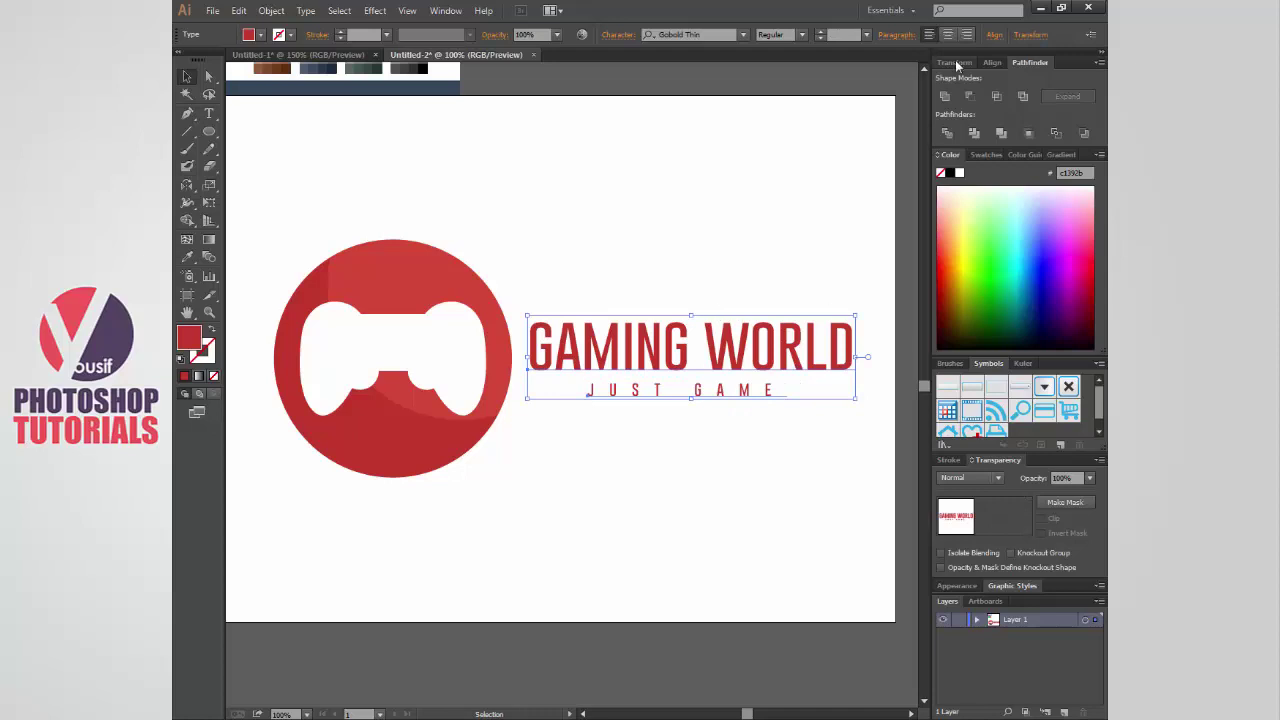
pyautogui.click(991, 63)
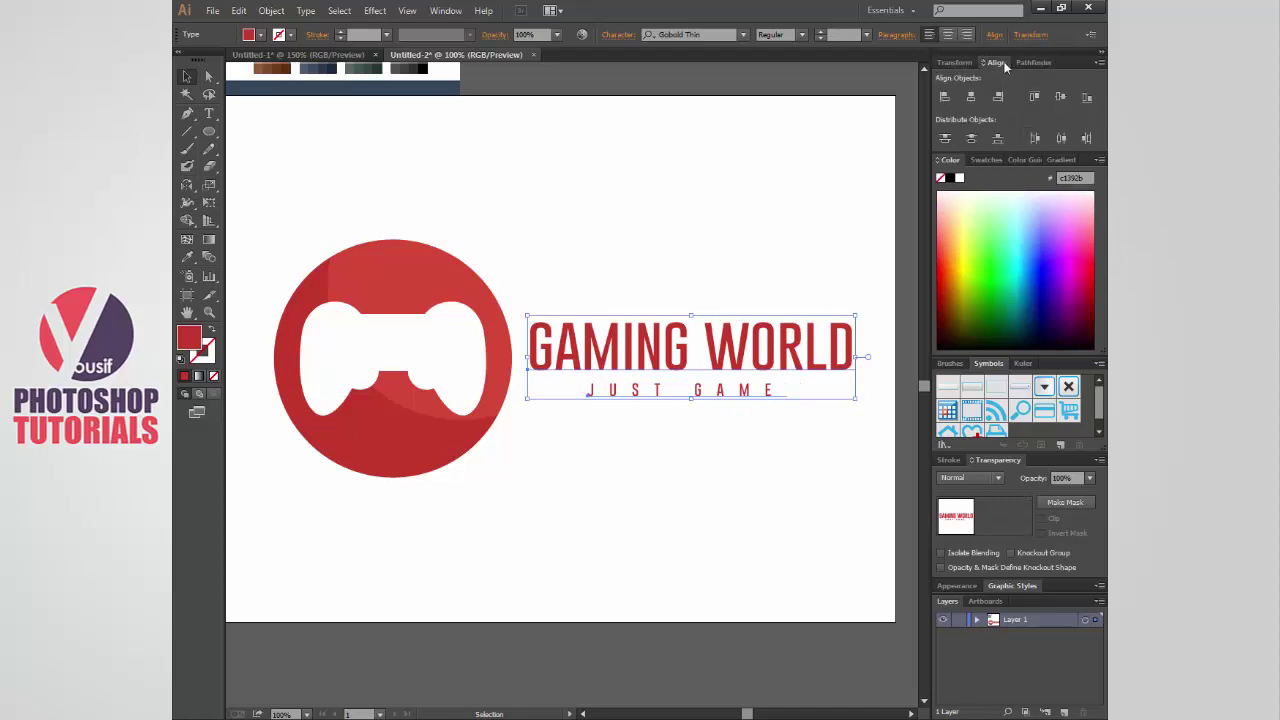
pyautogui.click(446, 10)
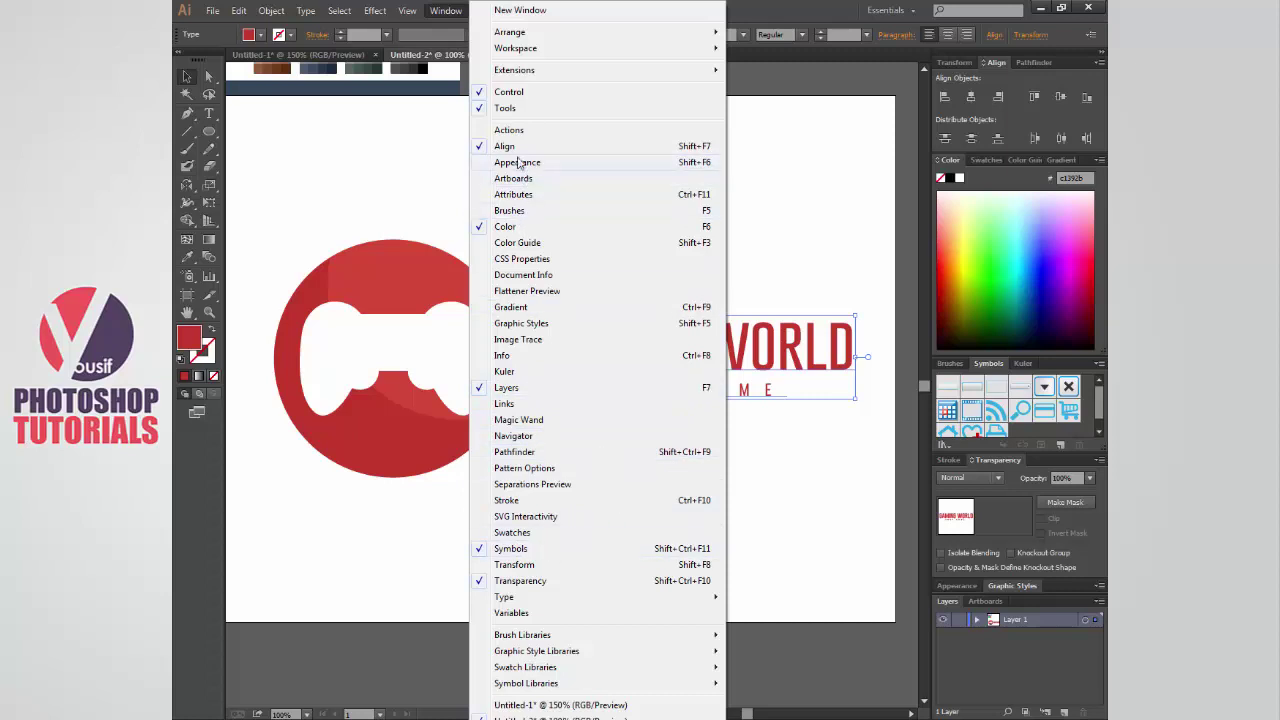
pyautogui.click(974, 95)
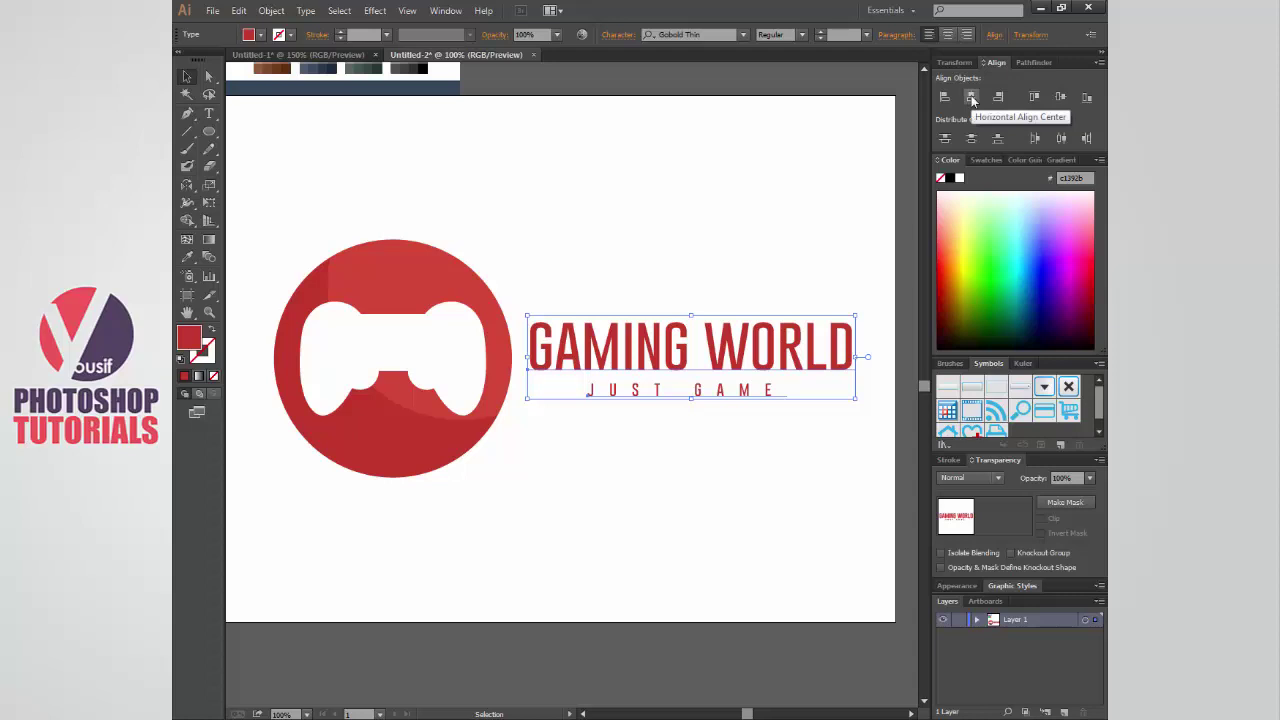
pyautogui.click(972, 98)
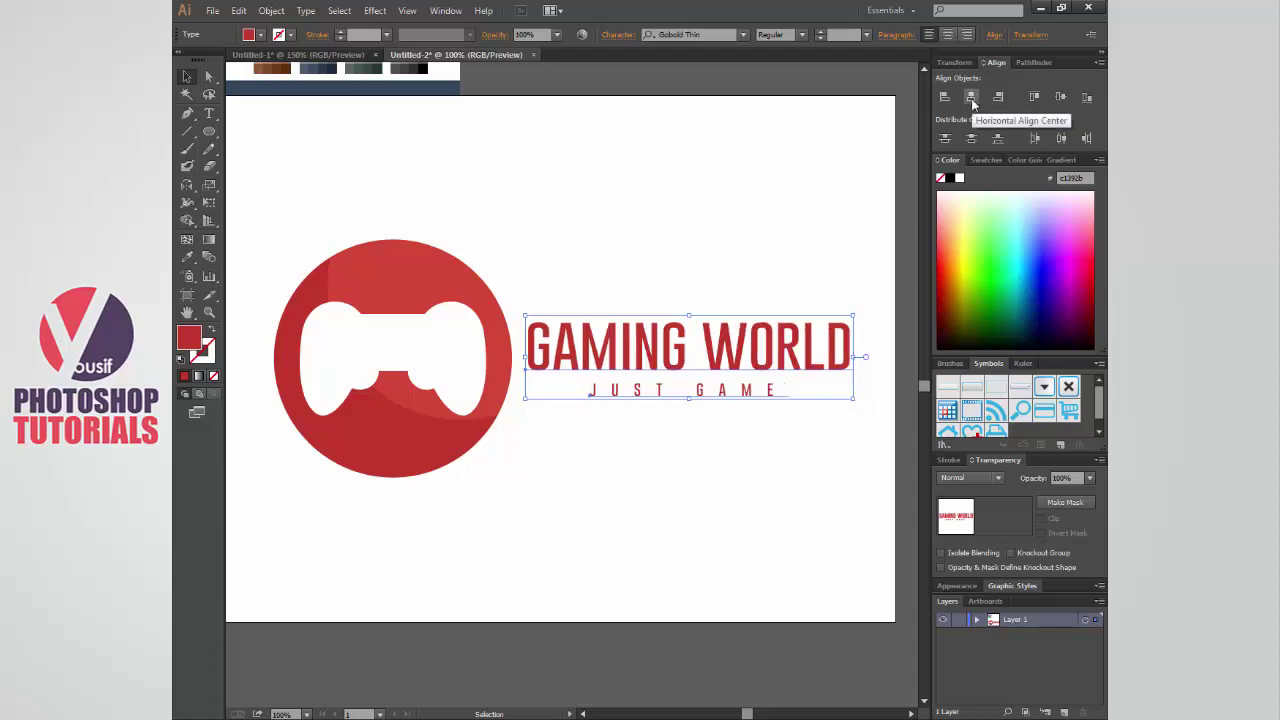
pyautogui.click(778, 190)
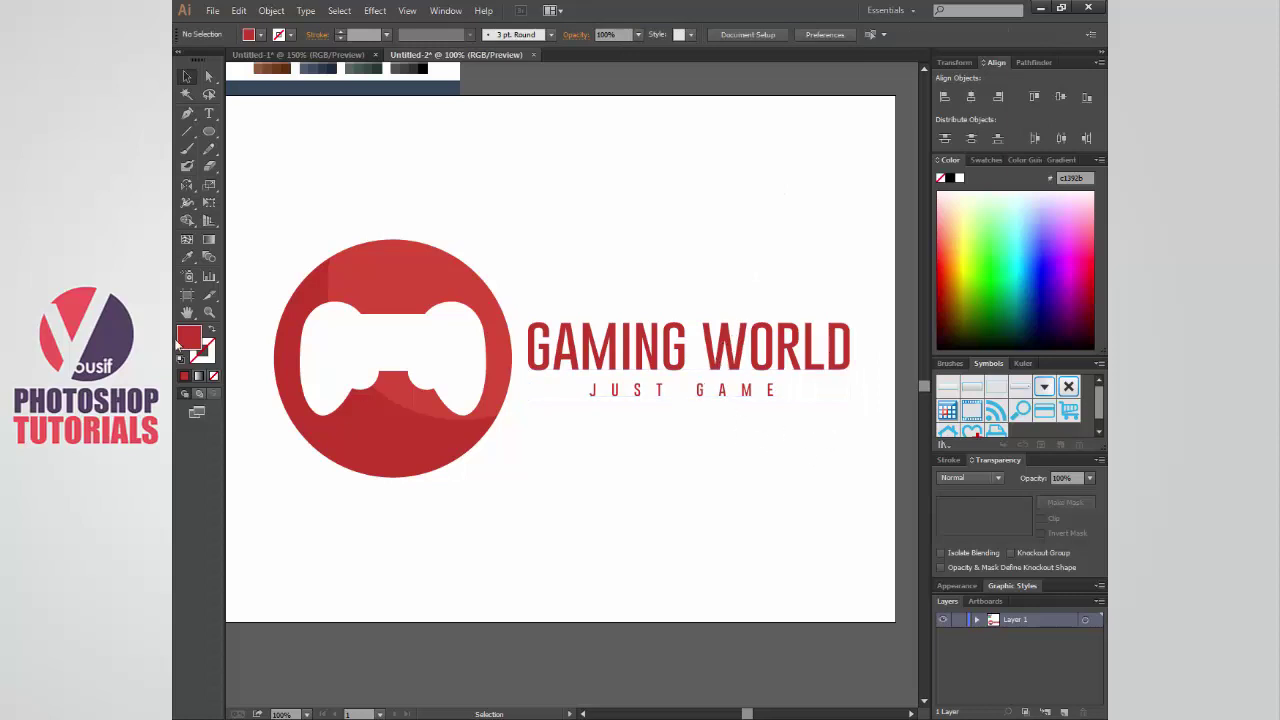
# - Select the whole logo and expand its appearance so the text becomes outlines
pyautogui.moveTo(836, 446); pyautogui.dragTo(297, 247)
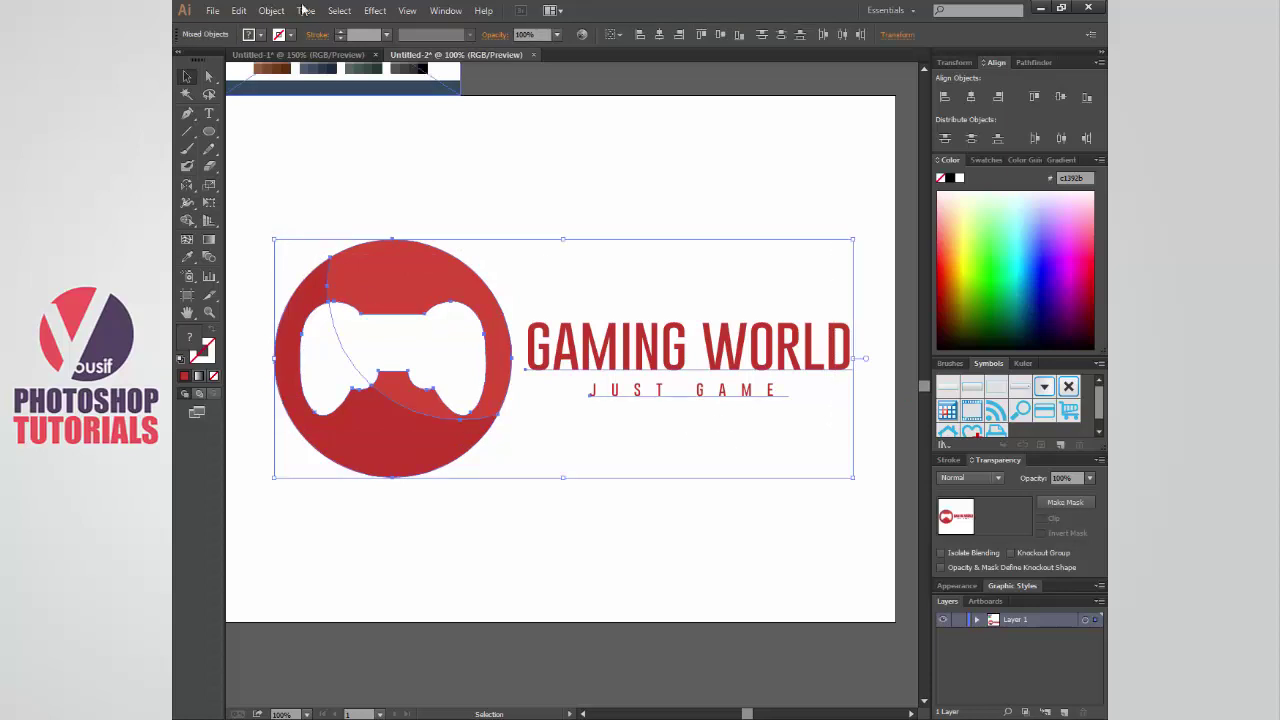
pyautogui.click(271, 10)
pyautogui.click(300, 169)
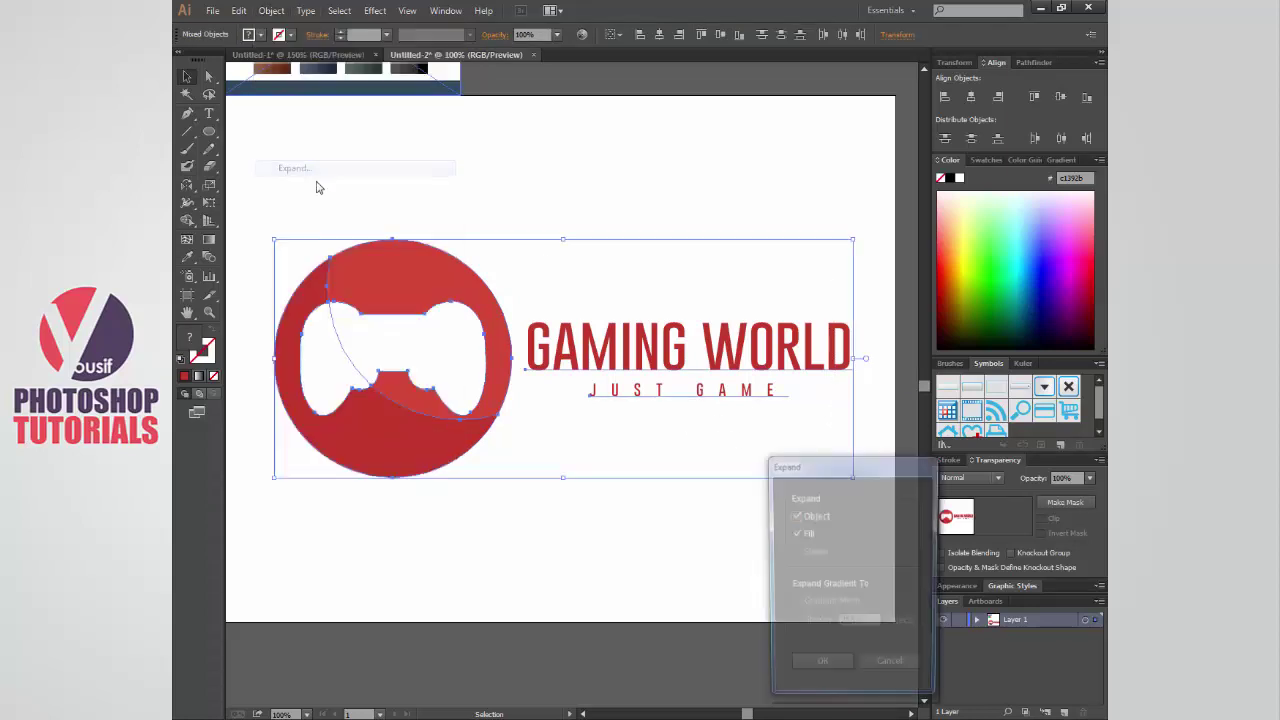
pyautogui.click(819, 669)
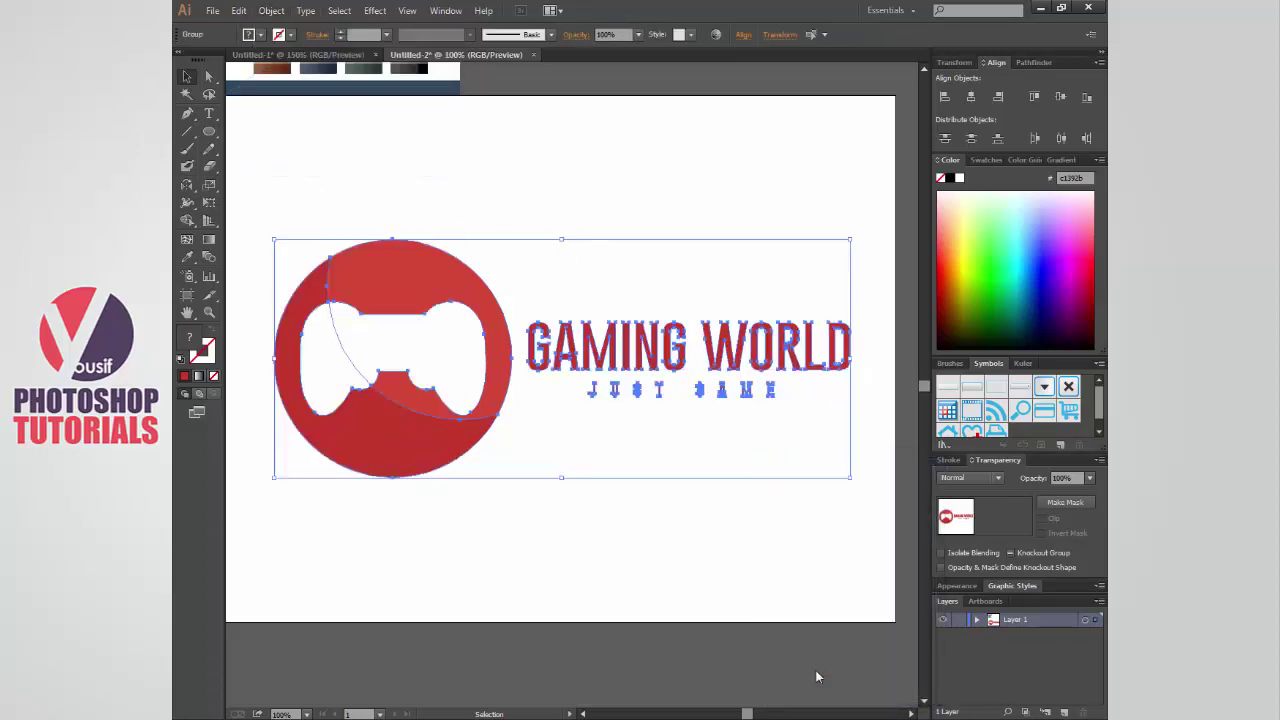
# - Ungroup the circle and gamepad and delete the white highlight overlay
pyautogui.click(698, 559)
pyautogui.click(420, 289)
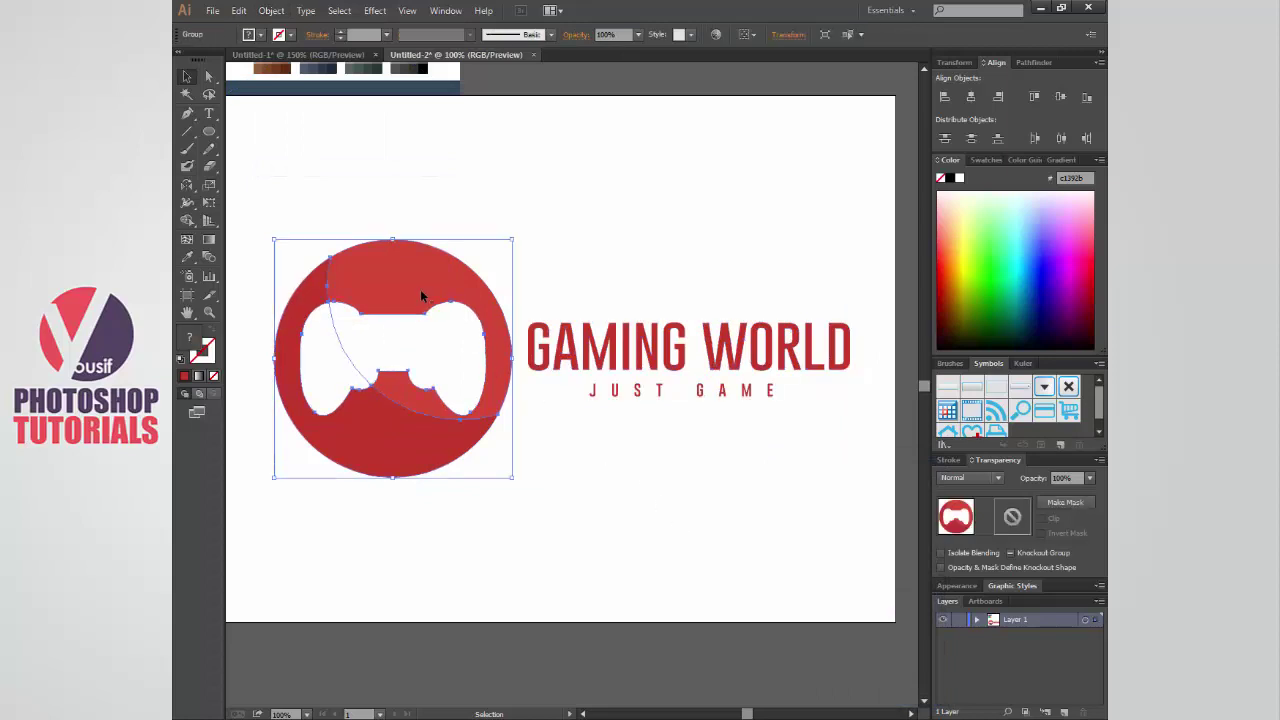
pyautogui.rightClick(420, 289)
pyautogui.click(484, 384)
pyautogui.click(551, 449)
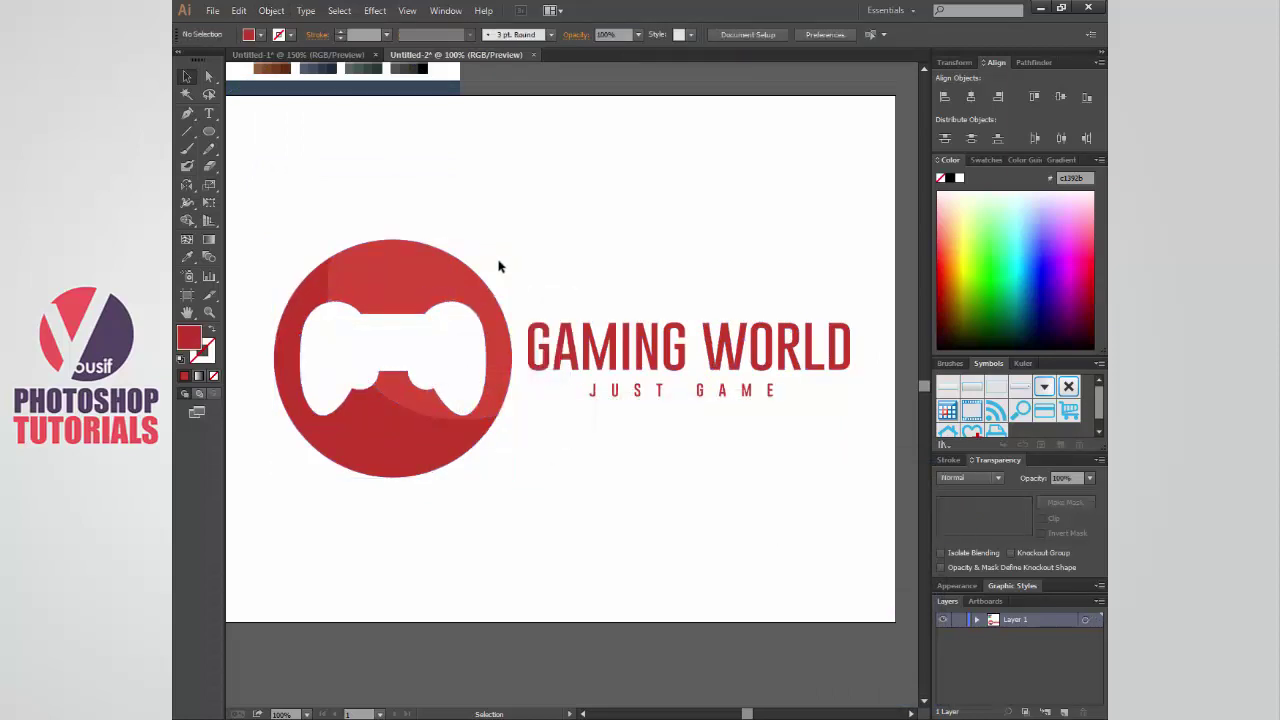
pyautogui.click(430, 292)
pyautogui.press('Delete')
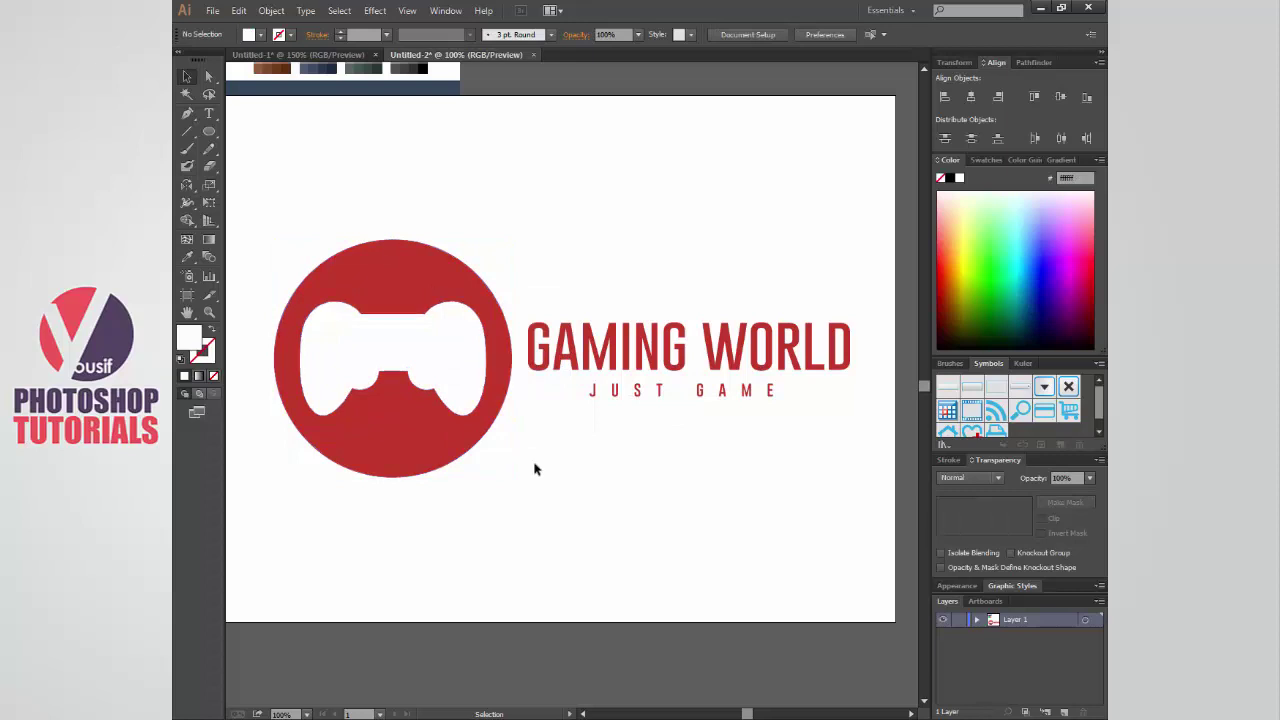
pyautogui.click(469, 447)
pyautogui.moveTo(869, 486); pyautogui.dragTo(326, 219)
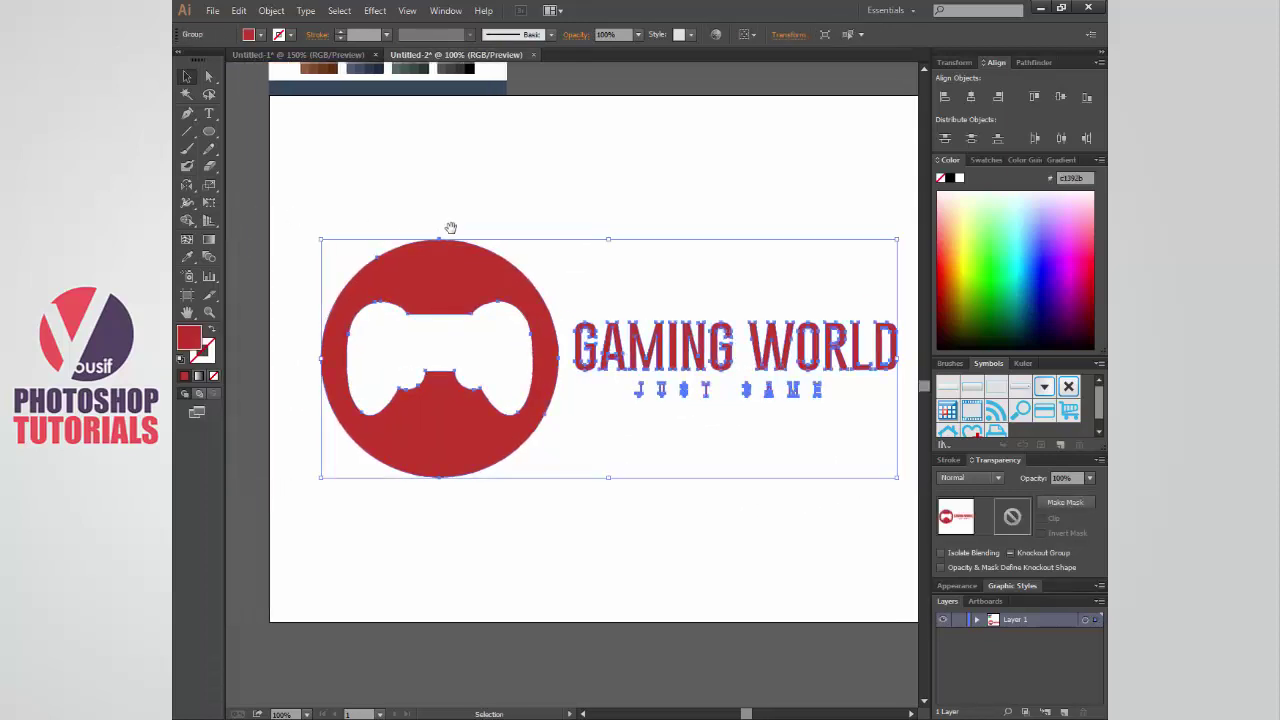
# - Fill the selected logo with white
pyautogui.scroll(2, 430, 300)
pyautogui.press('i')
pyautogui.click(455, 125)
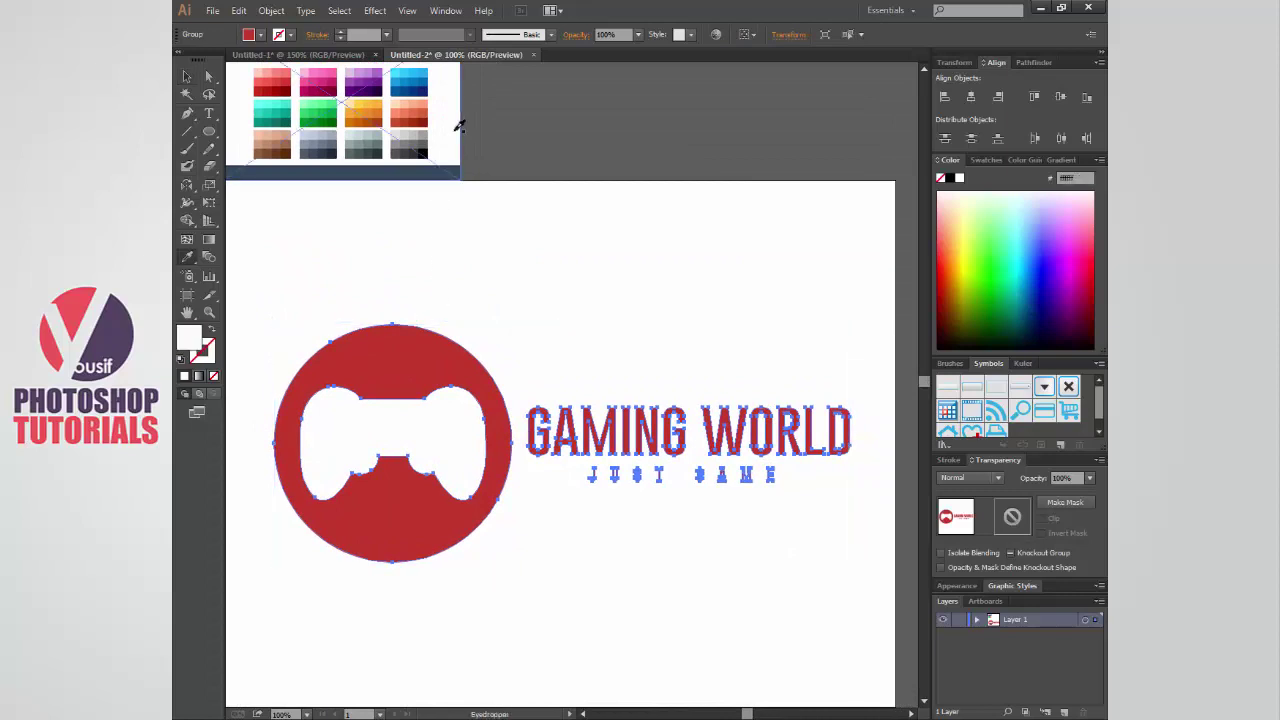
pyautogui.press('v')
# - Draw a rectangle covering the whole artboard
pyautogui.click(209, 131)
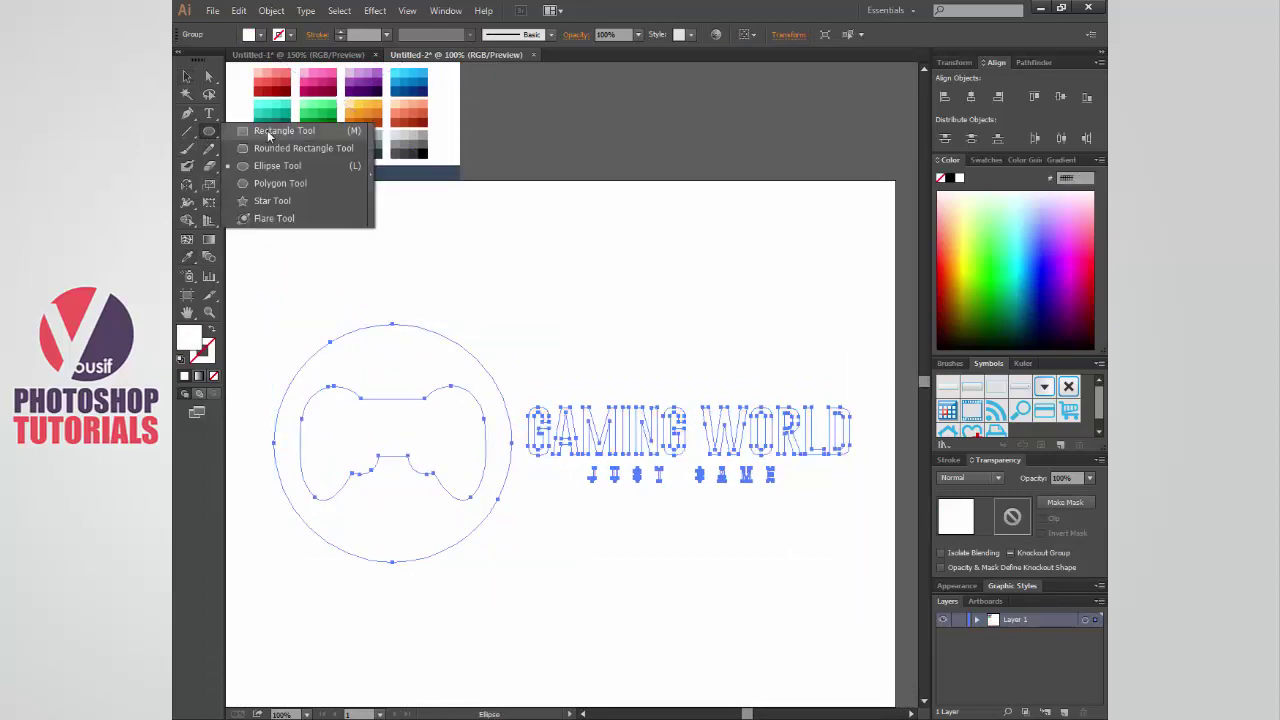
pyautogui.moveTo(340, 254)
pyautogui.mouseDown()
pyautogui.moveTo(392, 174)
pyautogui.moveTo(350, 177)
pyautogui.mouseUp()
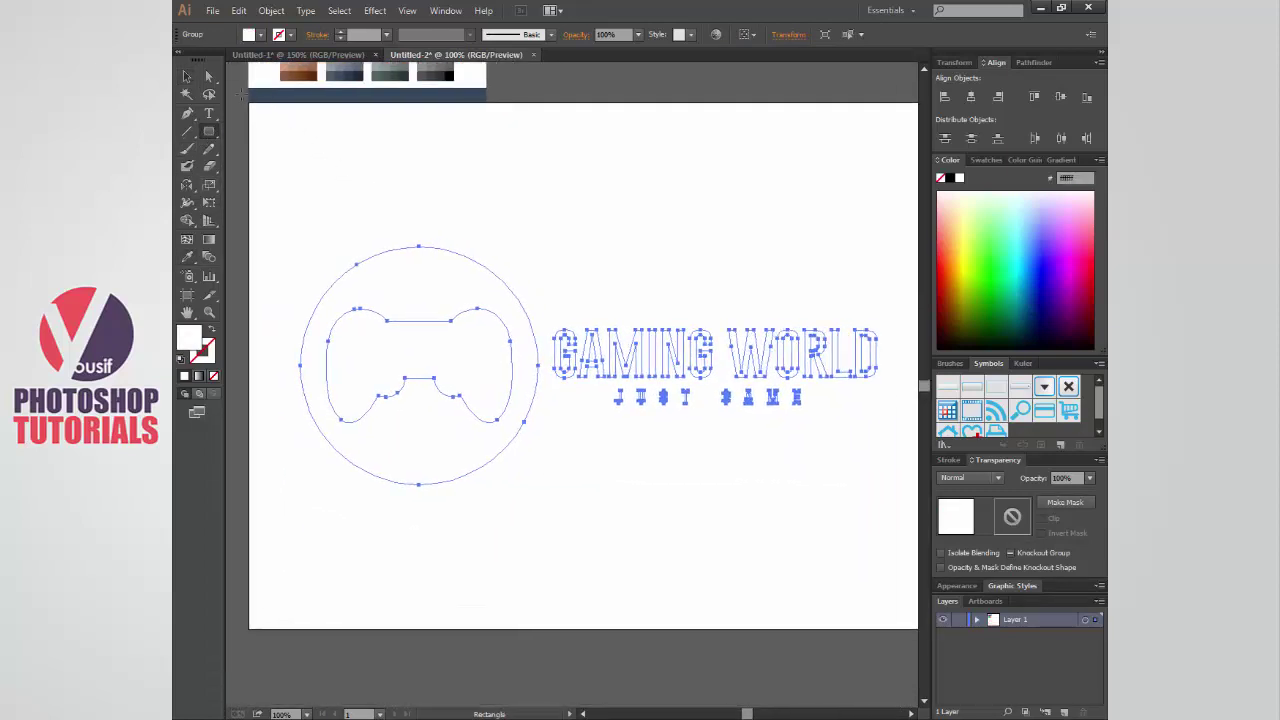
pyautogui.press('m')
pyautogui.moveTo(226, 100)
pyautogui.mouseDown()
pyautogui.moveTo(875, 628)
pyautogui.moveTo(862, 638)
pyautogui.mouseUp()
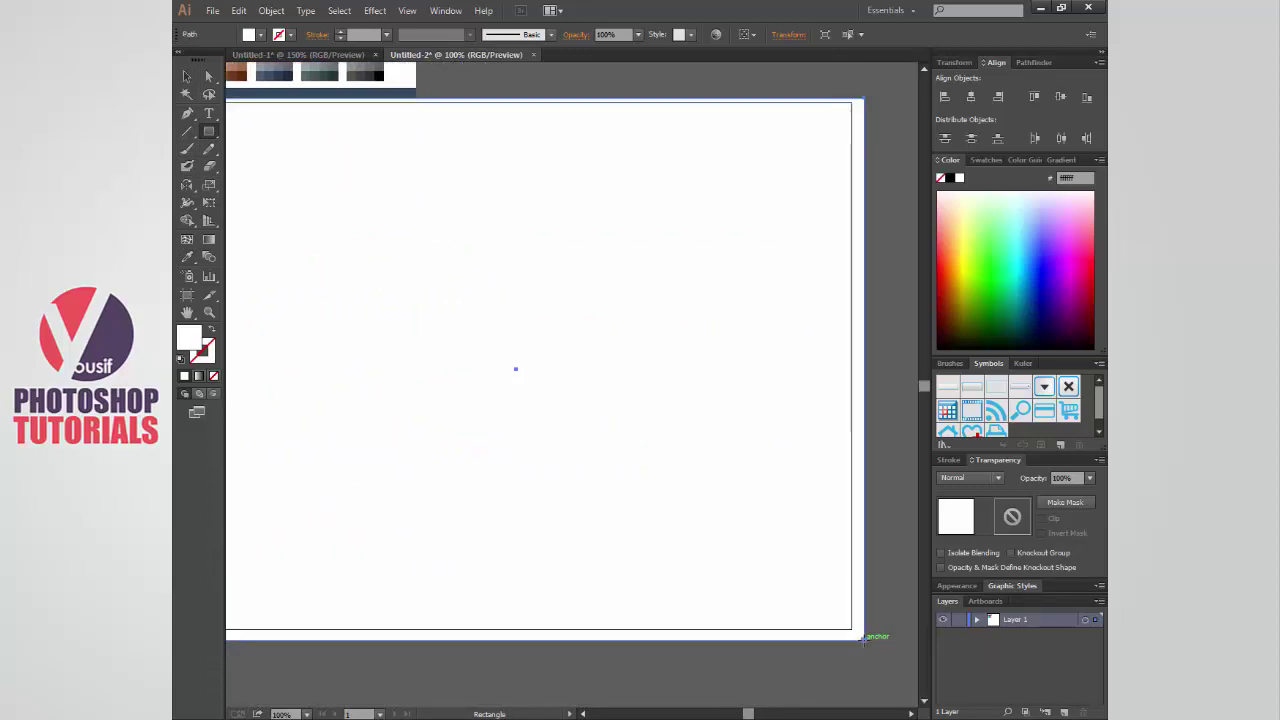
pyautogui.press('v')
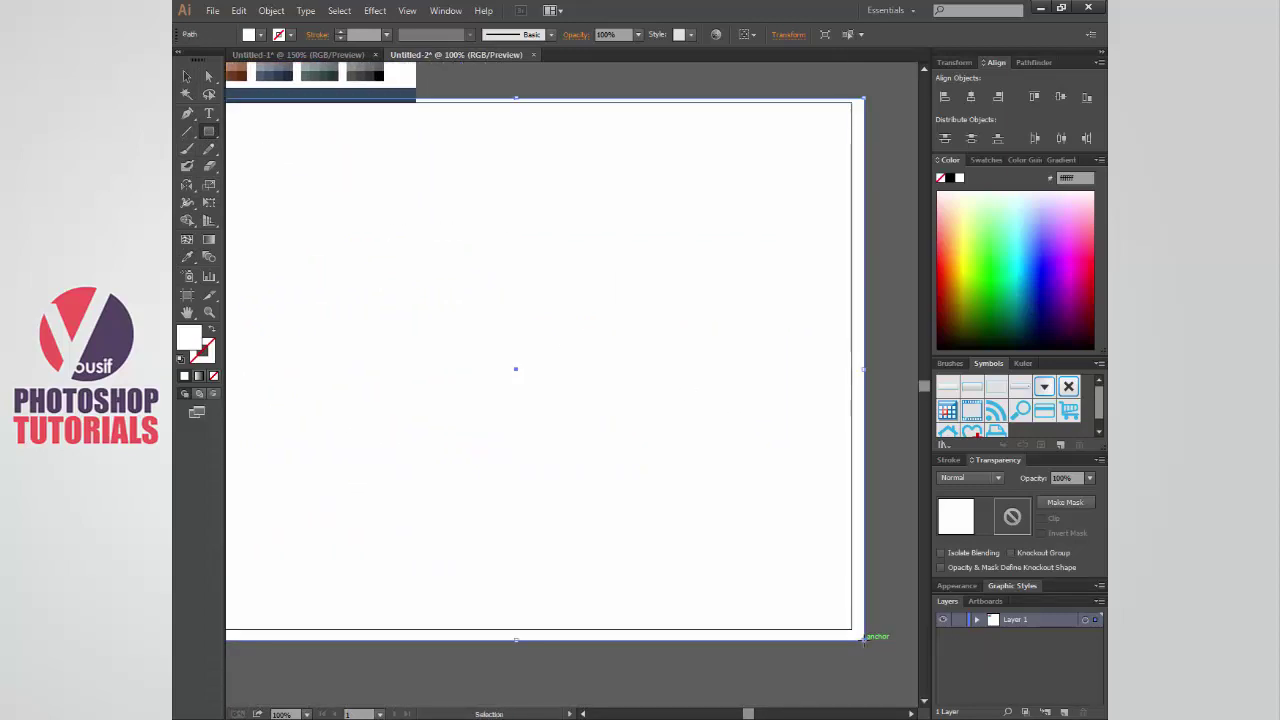
# - Fill the rectangle with red sampled from the swatch image and send it behind the logo
pyautogui.scroll(4, 763, 489)
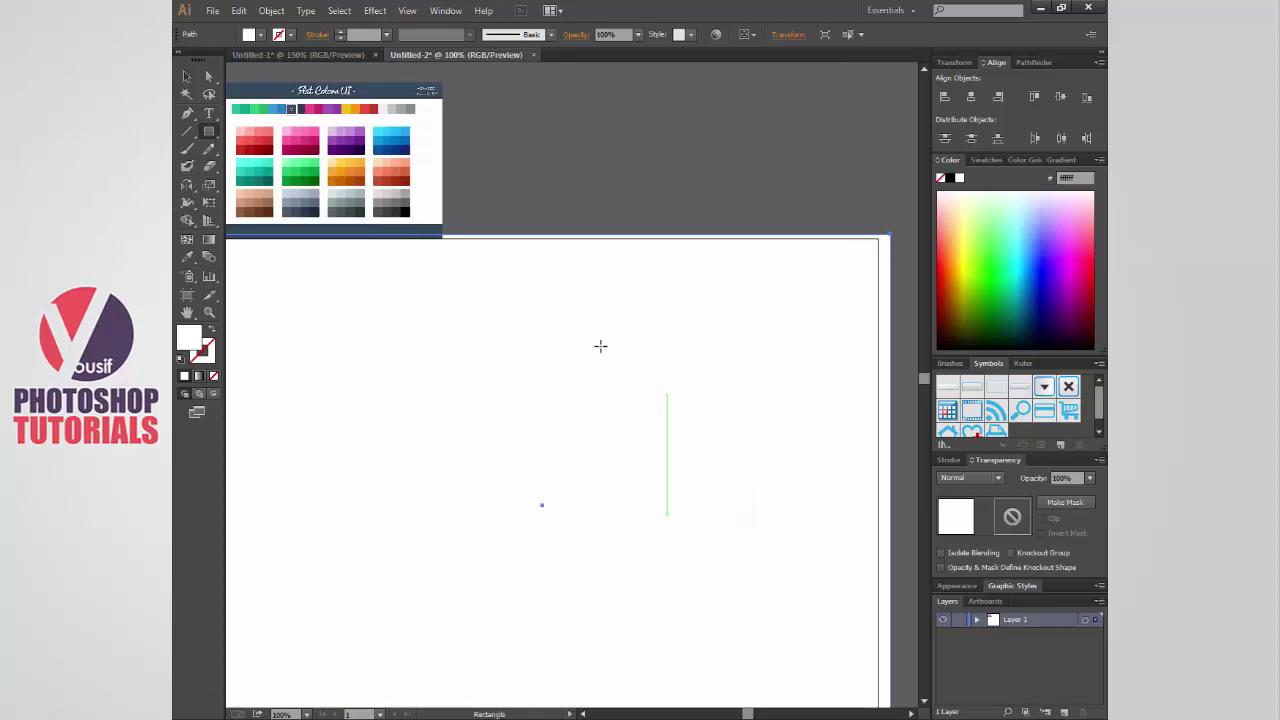
pyautogui.press('i')
pyautogui.click(379, 110)
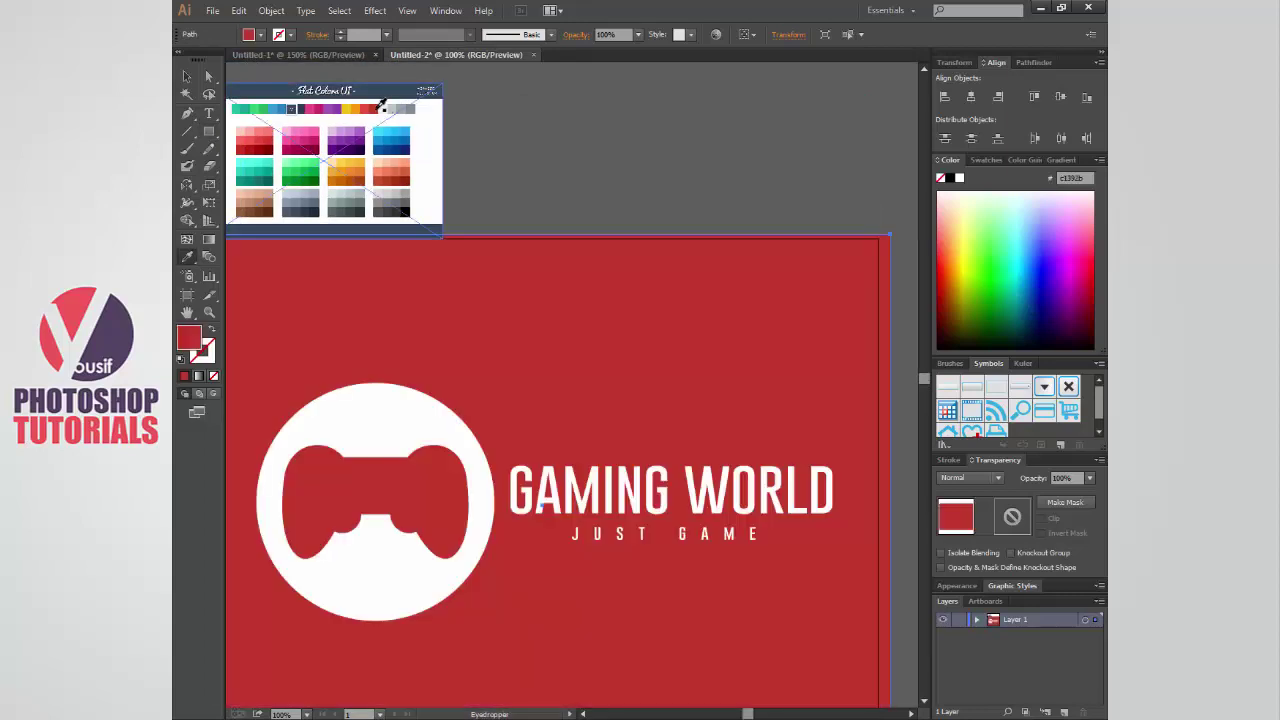
pyautogui.press('v')
pyautogui.scroll(-1, 710, 156)
pyautogui.hscroll(-2, 803, 123)
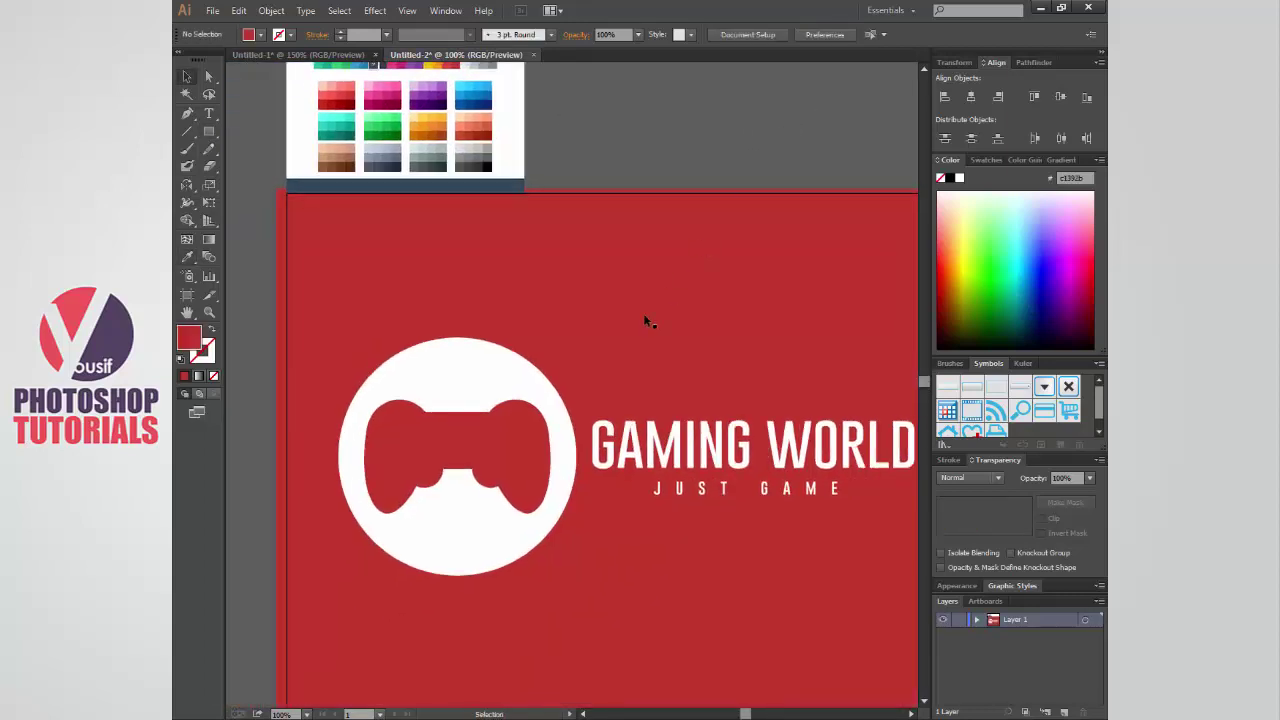
# - Try a sampled yellow on the logo, then undo it to keep the logo white
pyautogui.click(567, 445)
pyautogui.hscroll(2, 567, 445)
pyautogui.press('i')
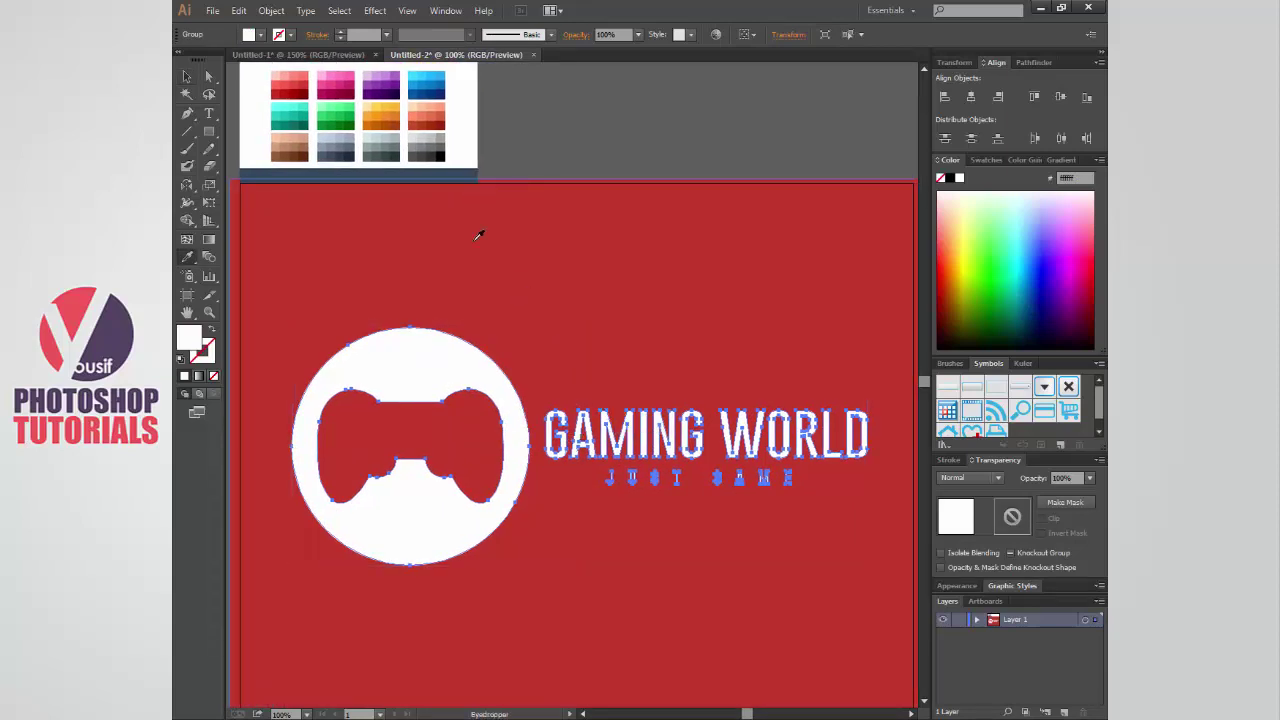
pyautogui.scroll(1, 395, 75)
pyautogui.hscroll(1, 395, 75)
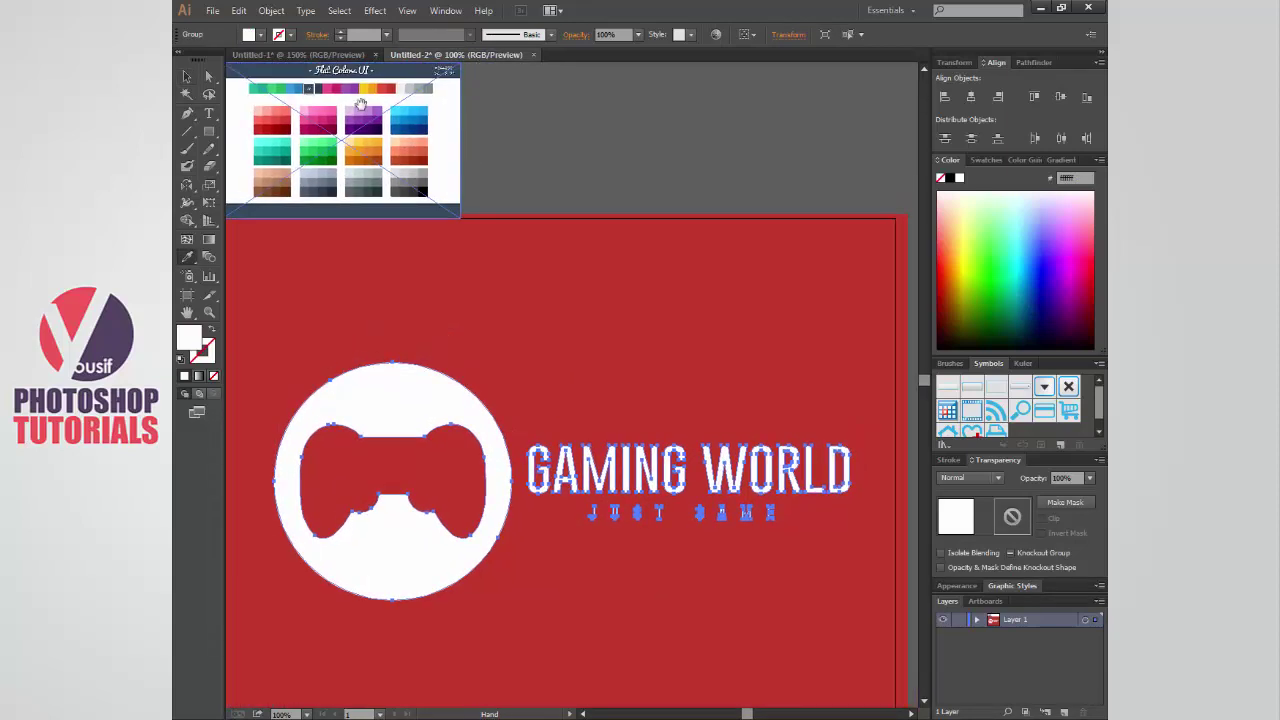
pyautogui.click(362, 87)
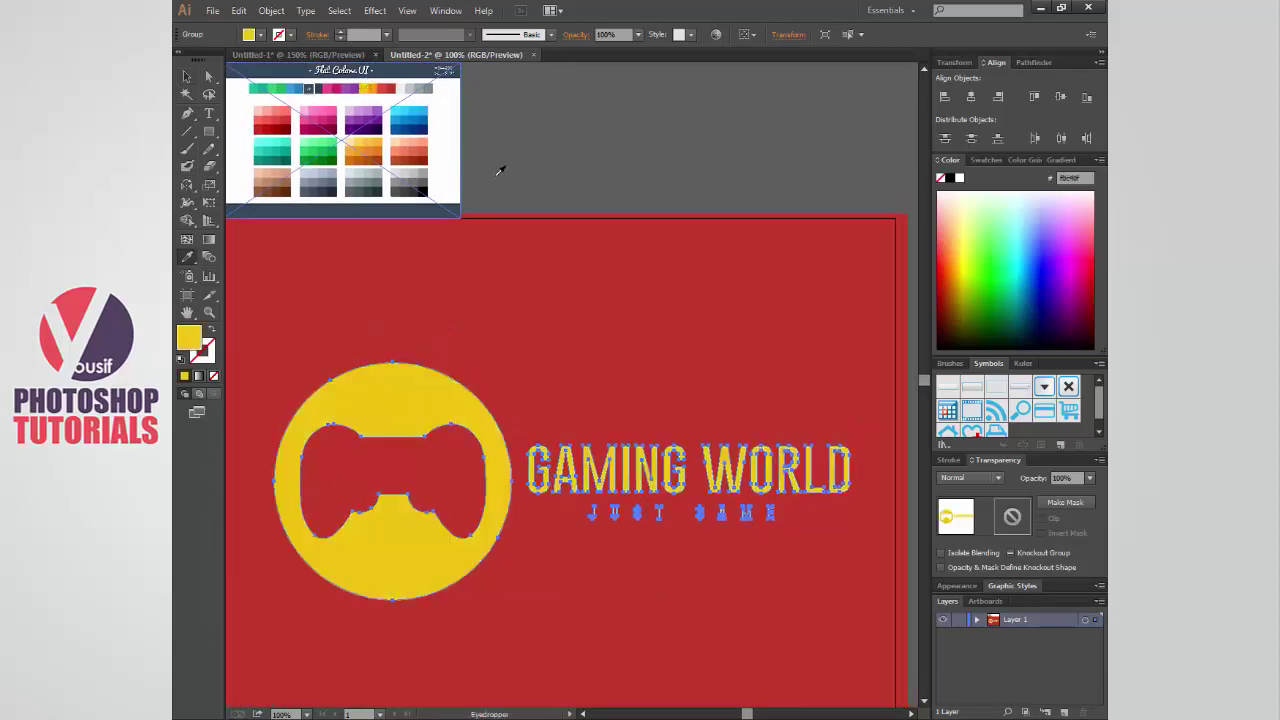
pyautogui.press('v')
pyautogui.click(549, 180)
pyautogui.hotkey('ctrl', 'z')
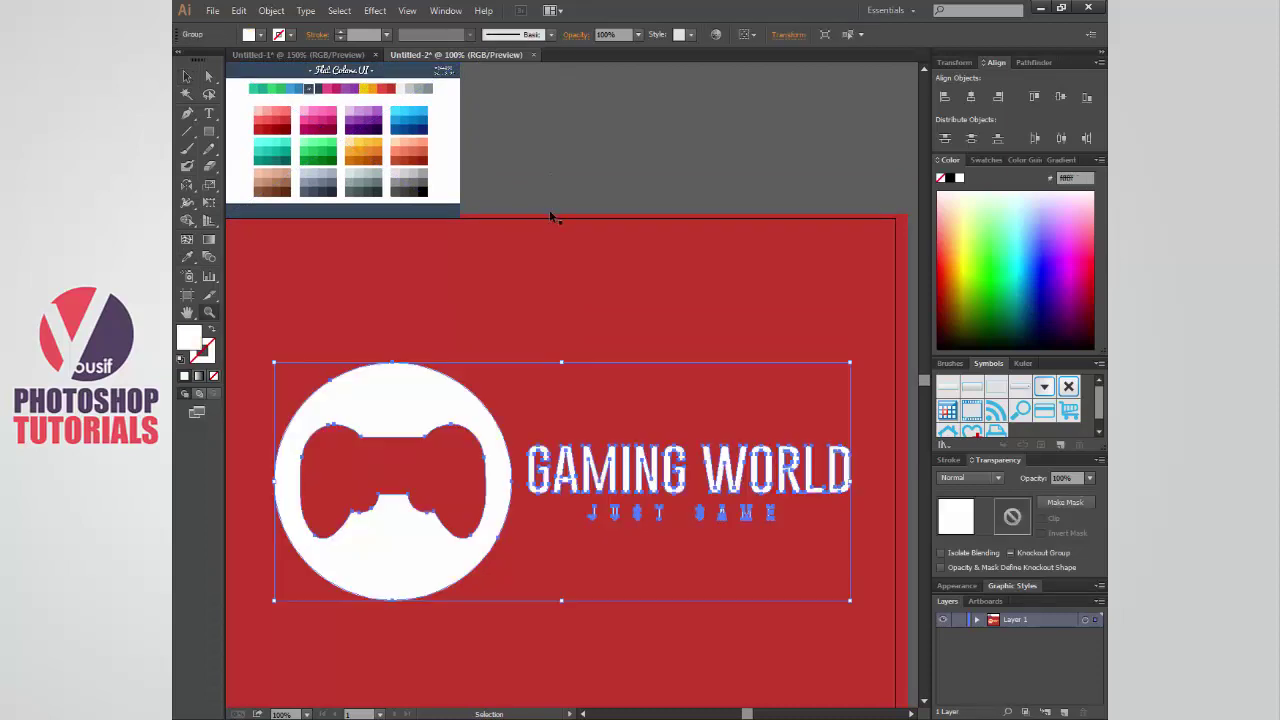
# - Recolour the background rectangle with a sampled dark navy
pyautogui.hotkey('ctrl', '+')
pyautogui.keyDown('alt'); pyautogui.click(565, 442); pyautogui.keyUp('alt')
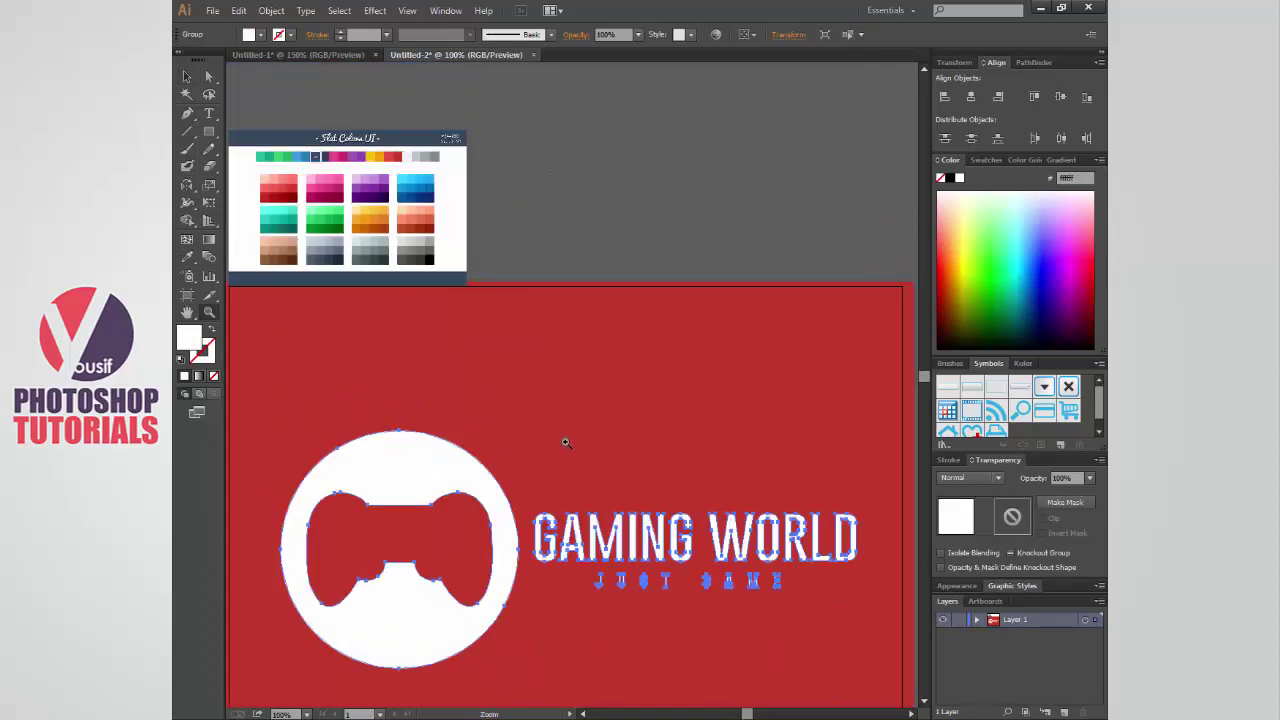
pyautogui.press('v')
pyautogui.click(561, 436)
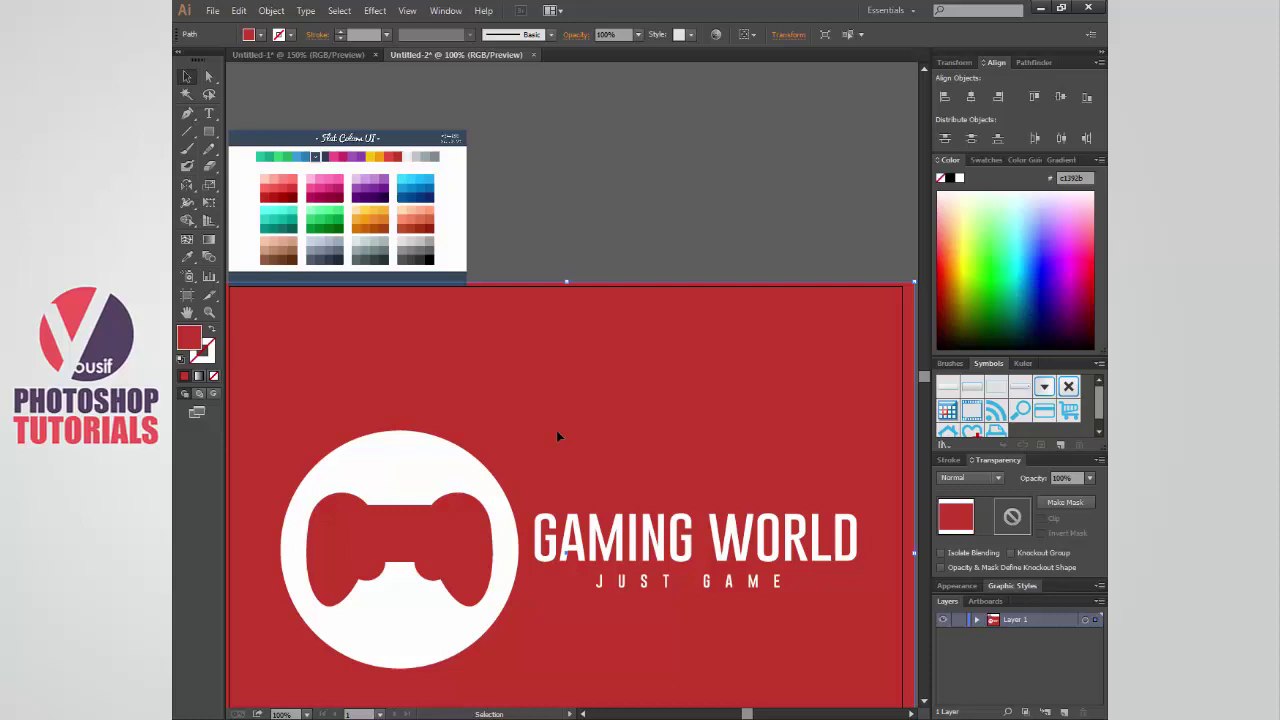
pyautogui.press('i')
pyautogui.click(398, 250)
pyautogui.press('v')
pyautogui.click(640, 226)
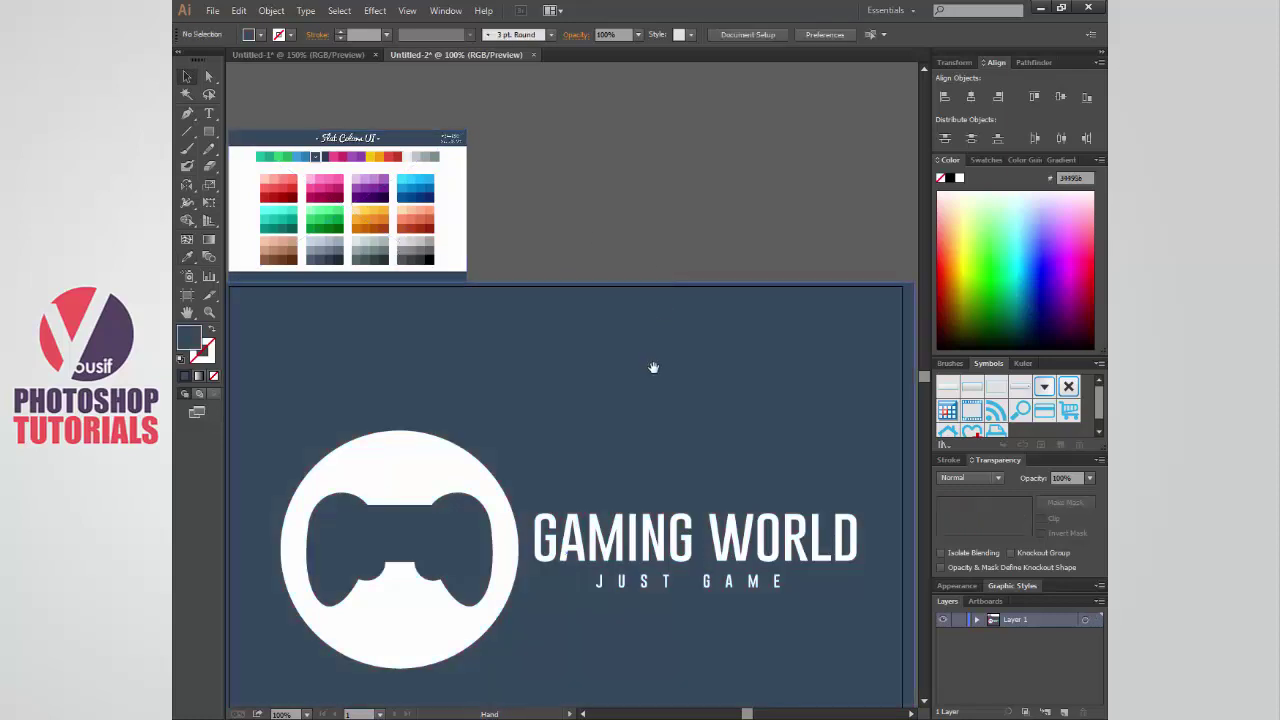
pyautogui.moveTo(654, 366); pyautogui.dragTo(653, 226)
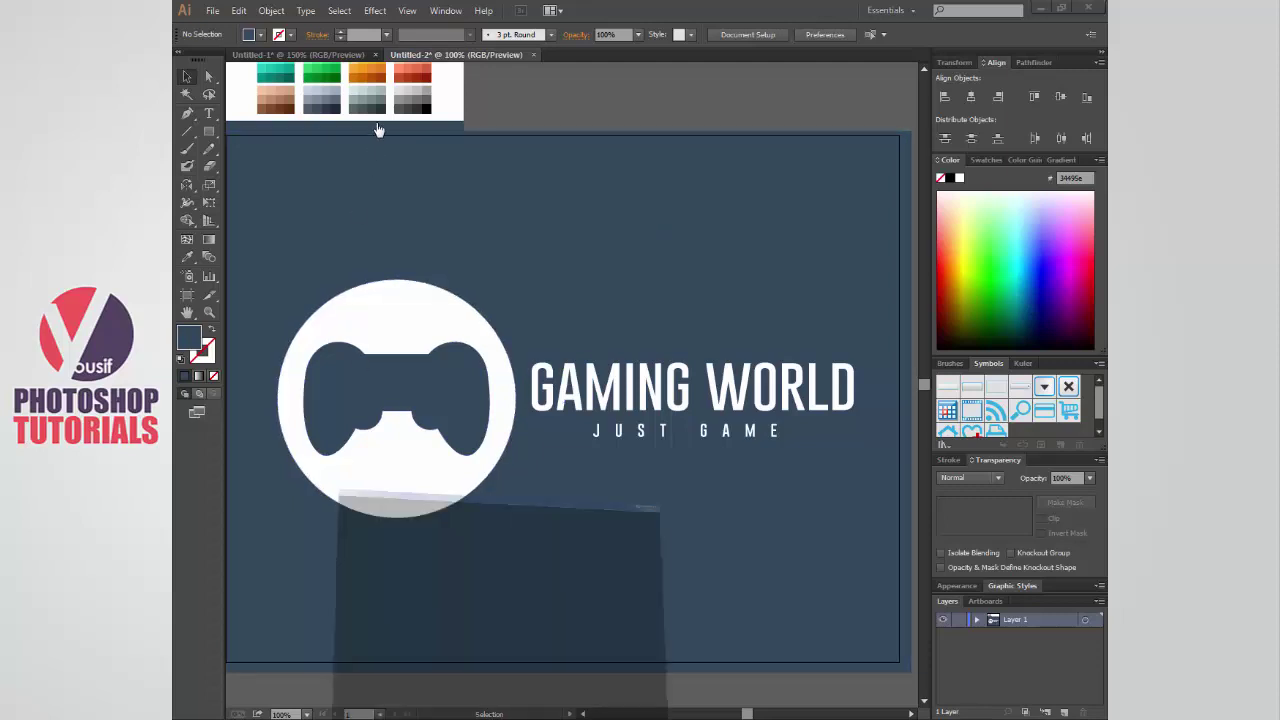
# - Switch to the Opera browser showing the Google Images controller search
pyautogui.click(421, 709)
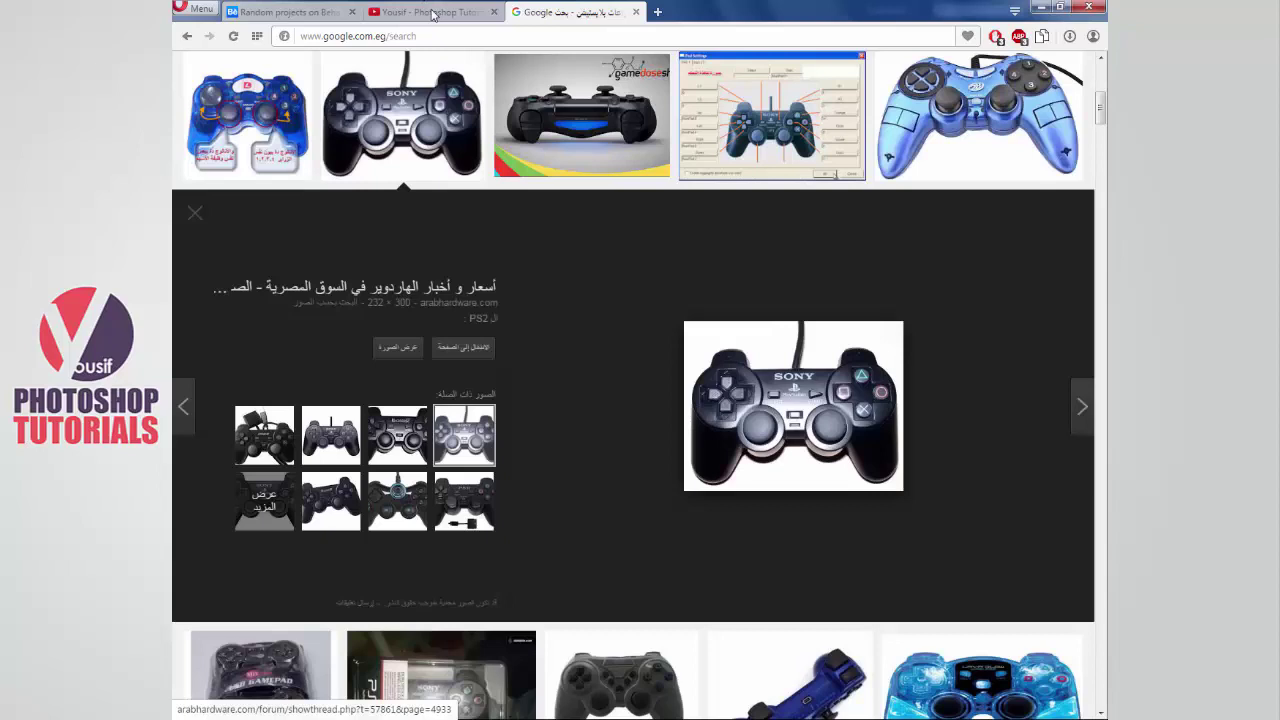
# - Bring up the Photoshop tutorials YouTube channel's videos page
pyautogui.click(432, 12)
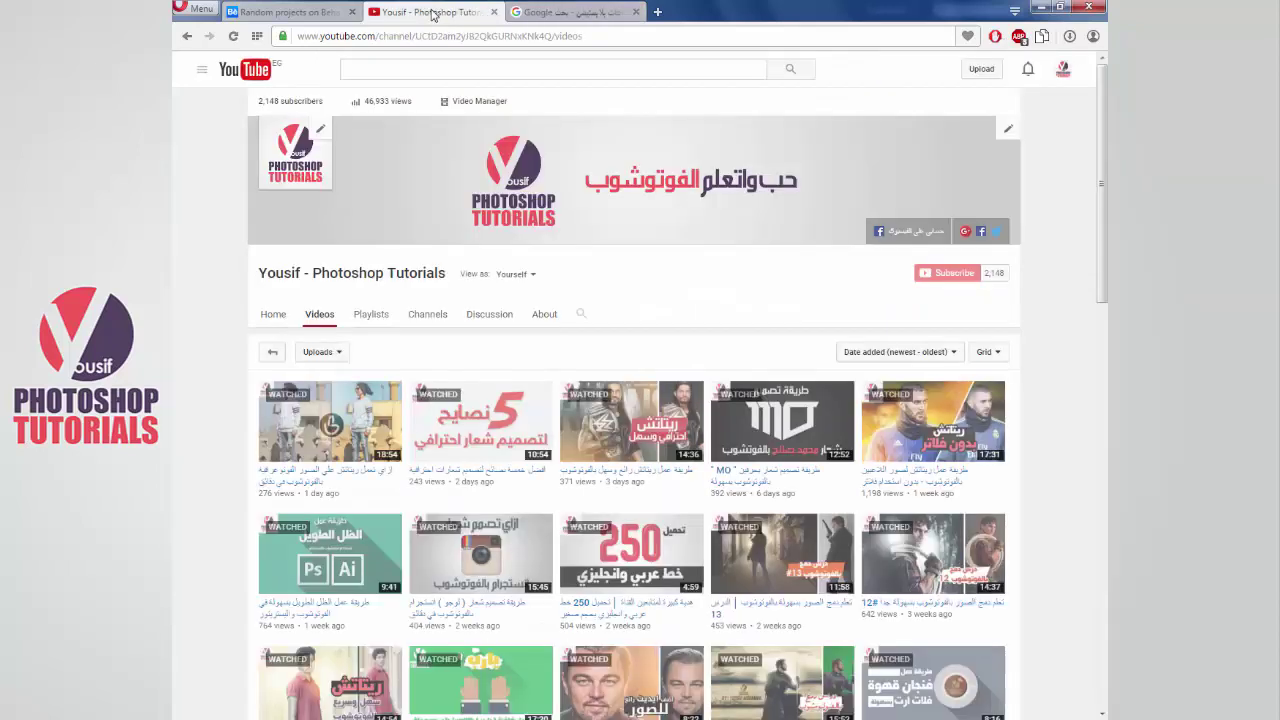